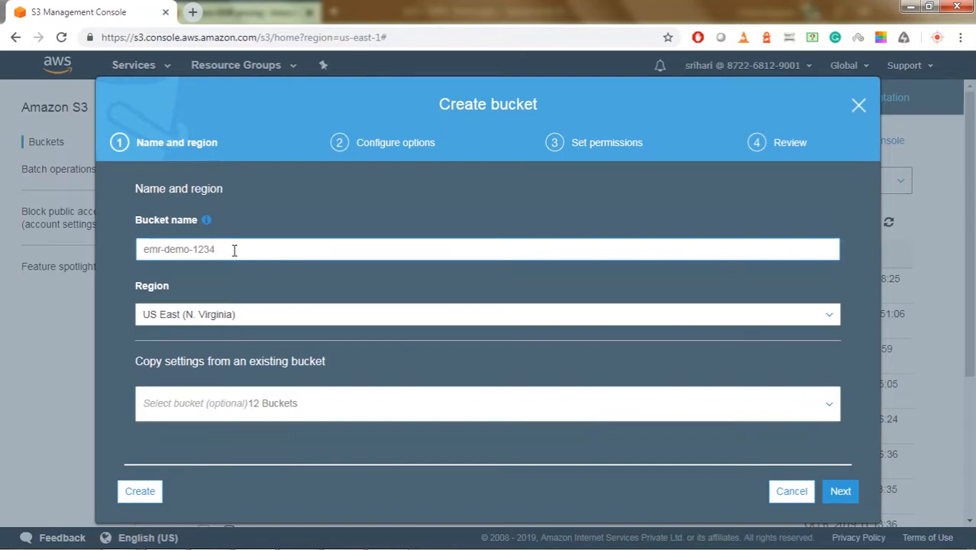
# - Create the S3 bucket emr-demo-1234 in US East (N. Virginia), keeping the default options and permissions
pyautogui.click(840, 495)
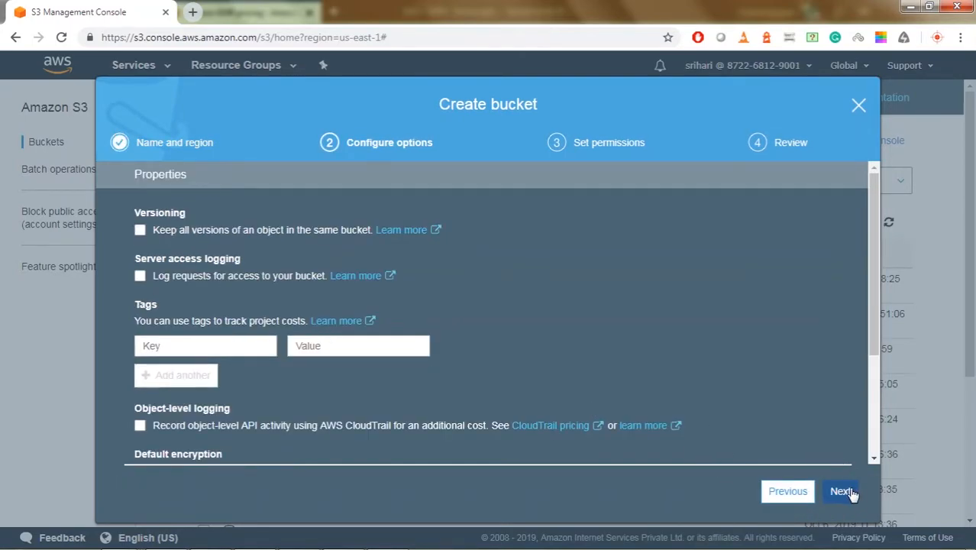
pyautogui.click(845, 494)
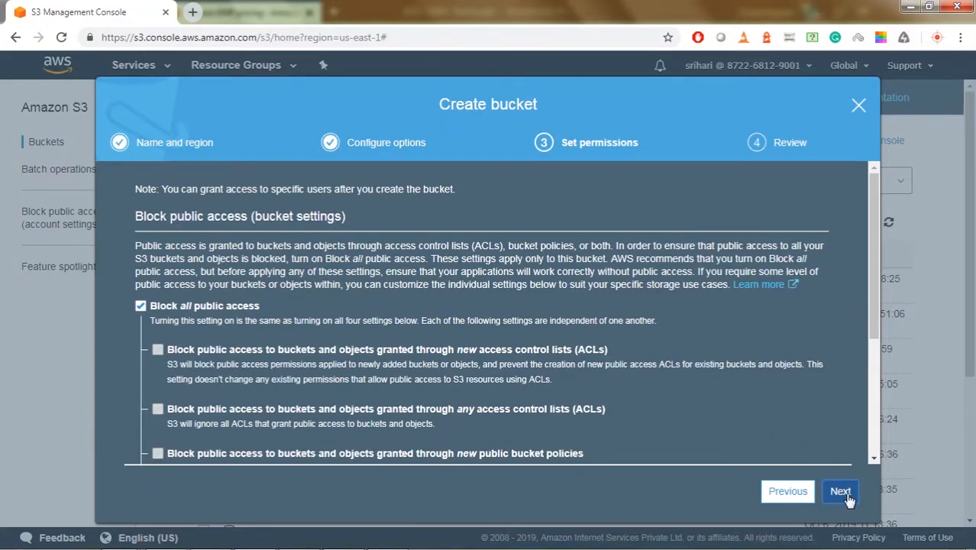
pyautogui.click(843, 494)
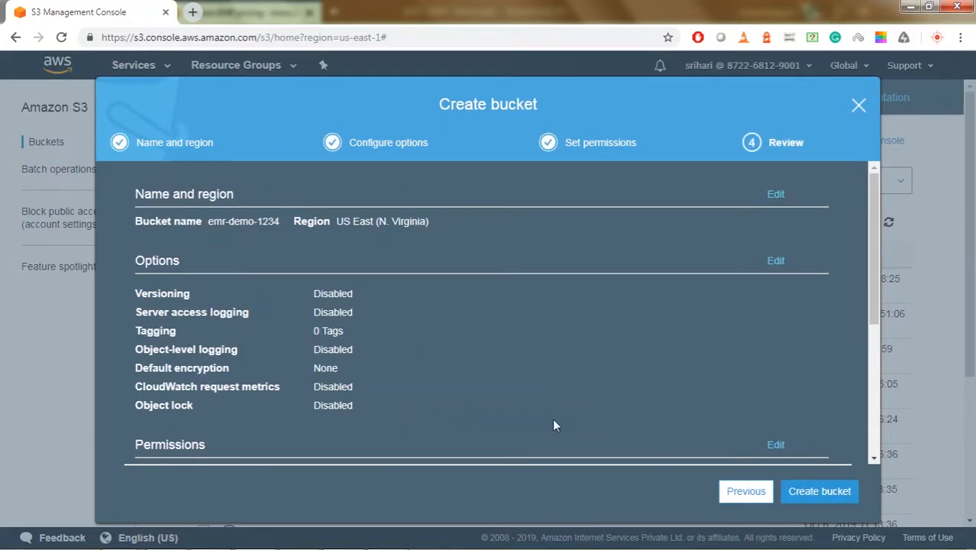
pyautogui.click(840, 497)
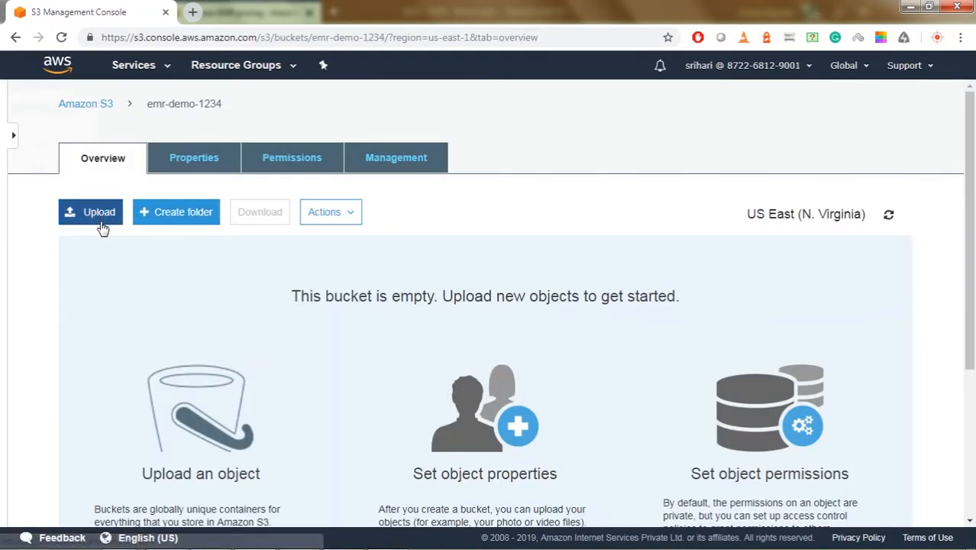
# - Create a folder named input in the emr-demo-1234 bucket, using the bucket's encryption settings
pyautogui.click(176, 220)
pyautogui.click(242, 349)
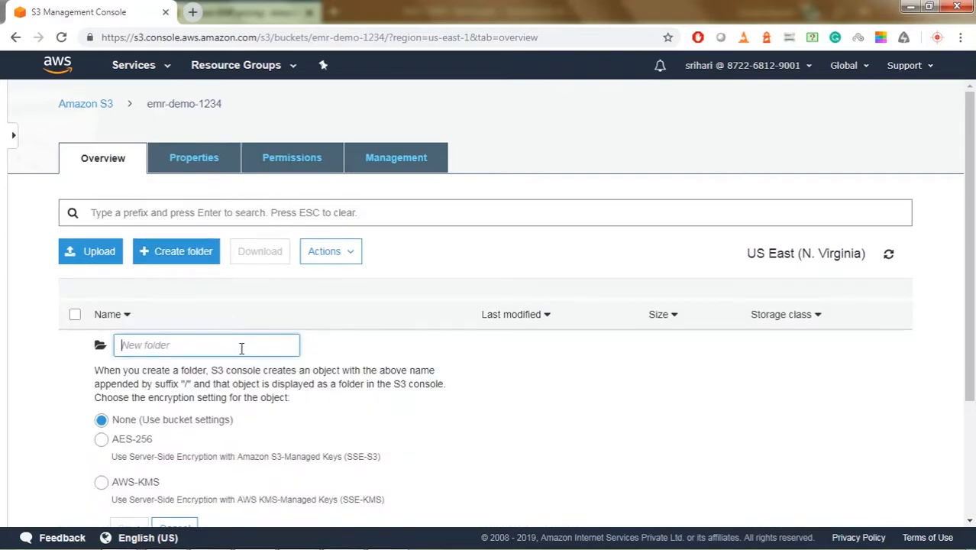
pyautogui.write('input')
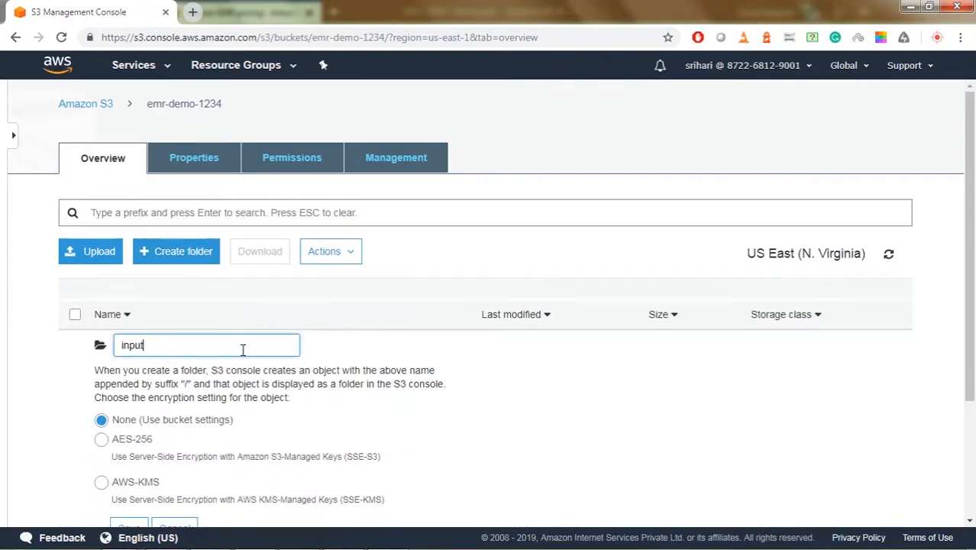
pyautogui.press('Return')
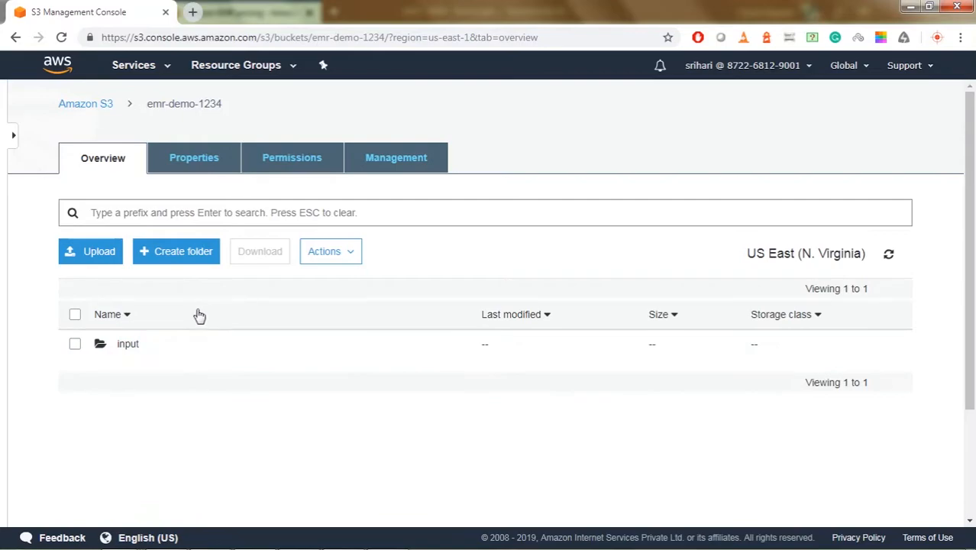
# - Create a second folder named aggregation in the bucket and open the input folder
pyautogui.click(176, 251)
pyautogui.click(199, 348)
pyautogui.write('aggregation')
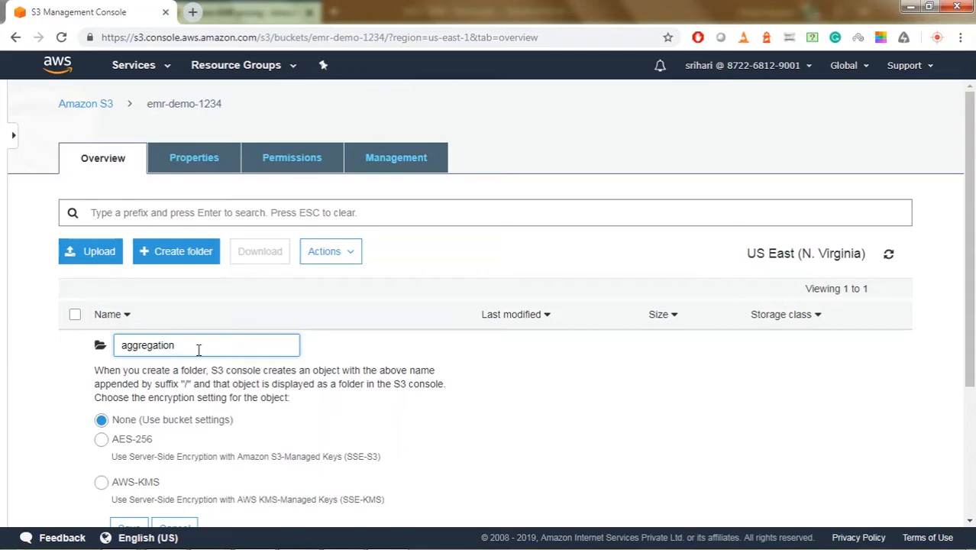
pyautogui.press('Return')
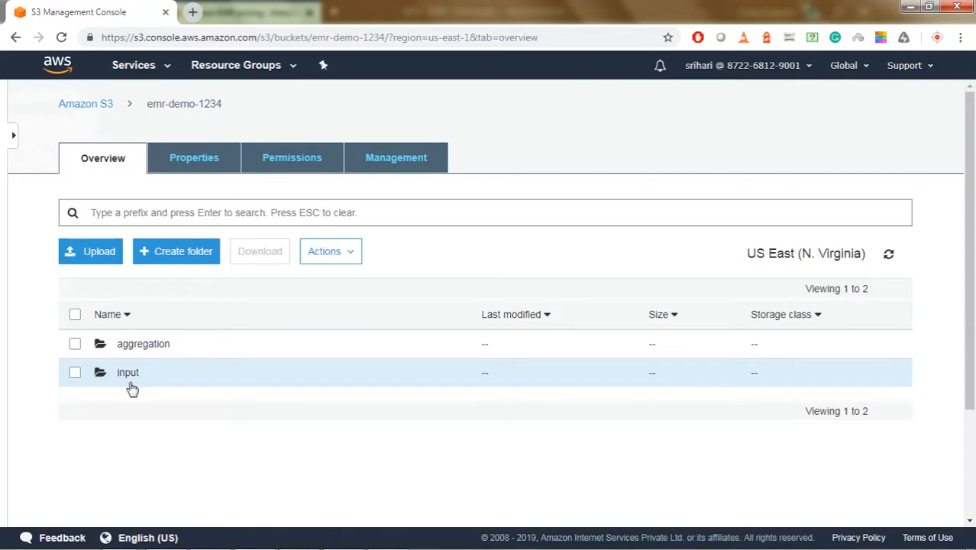
pyautogui.click(129, 376)
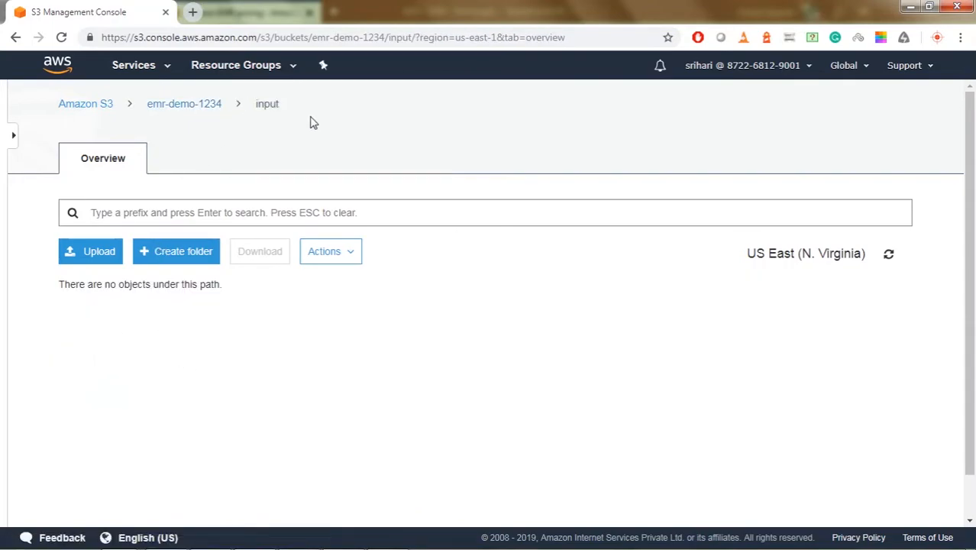
# - Switch to the E:\Data folder in File Explorer and view the contents of testSeries.csv in Notepad++
pyautogui.hotkey('alt', 'Tab')
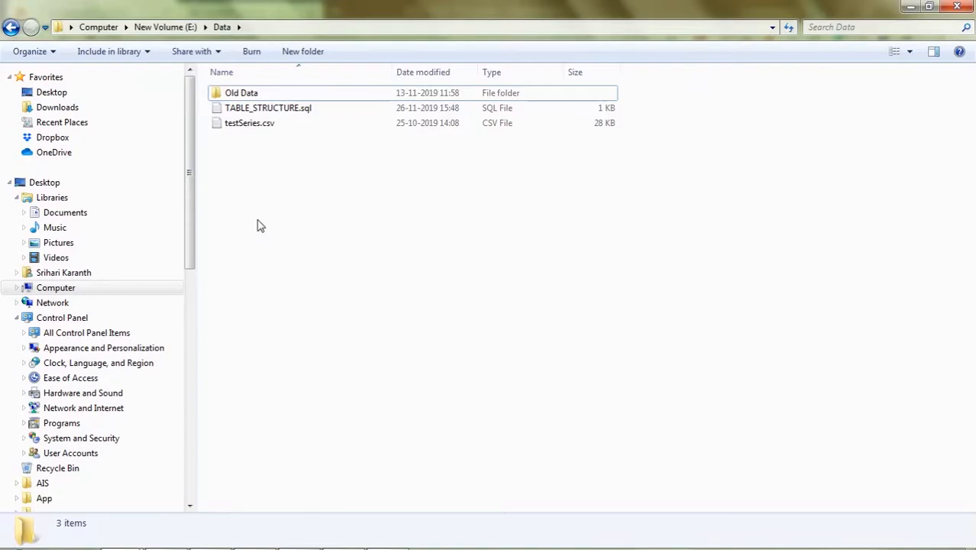
pyautogui.click(247, 130)
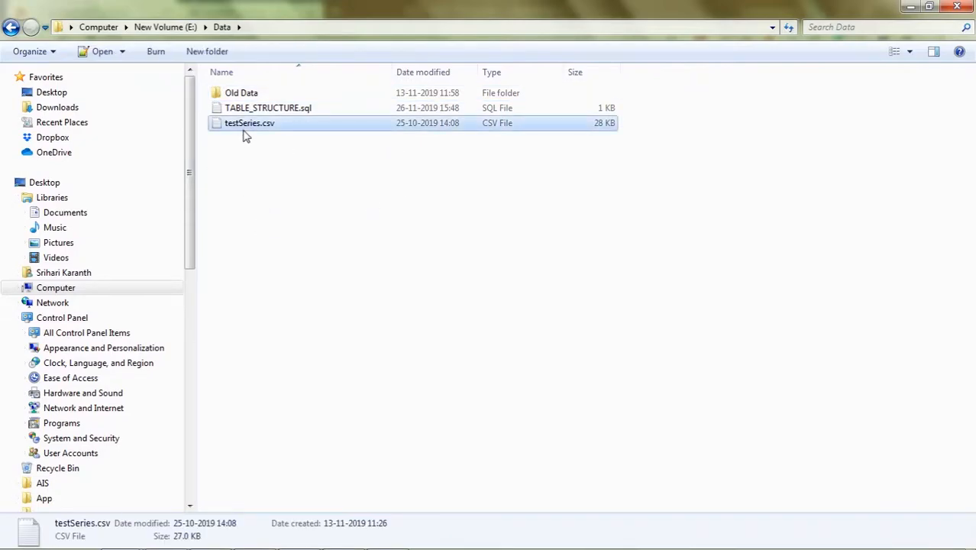
pyautogui.doubleClick(248, 126)
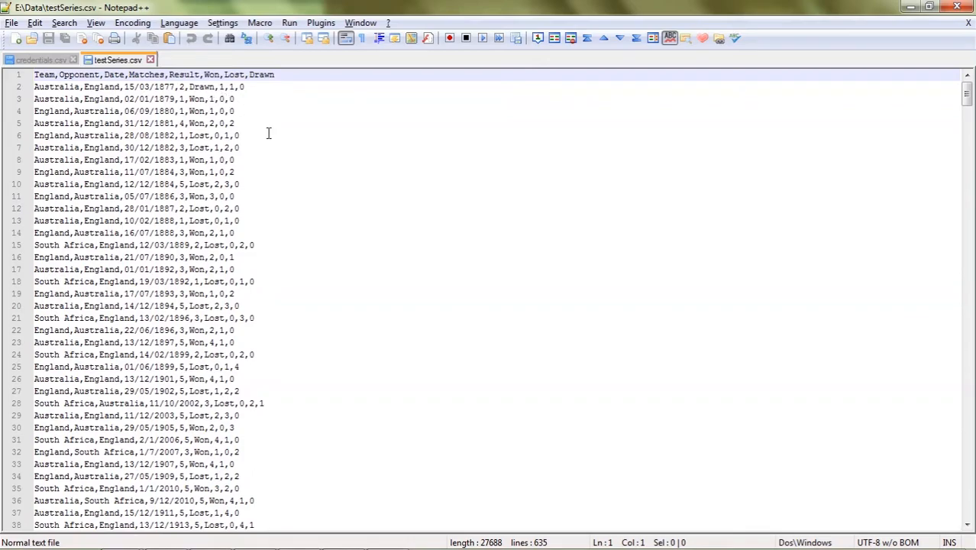
pyautogui.scroll(-1, 242, 177)
pyautogui.scroll(1, 242, 181)
pyautogui.click(911, 7)
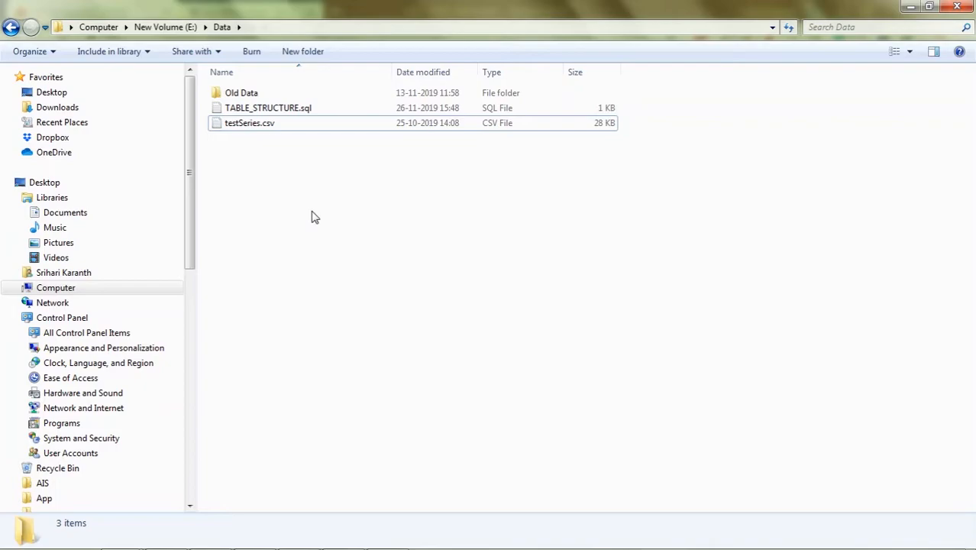
# - Open a command window in the E:\Data folder and run aws configure, keeping the saved keys, default region and output format
pyautogui.rightClick(312, 217)
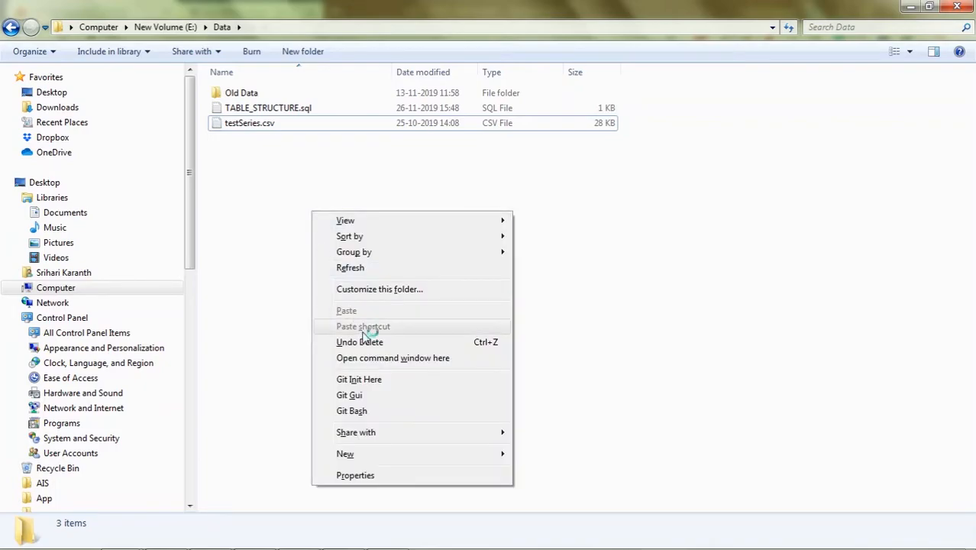
pyautogui.click(359, 357)
pyautogui.moveTo(148, 40); pyautogui.dragTo(382, 240)
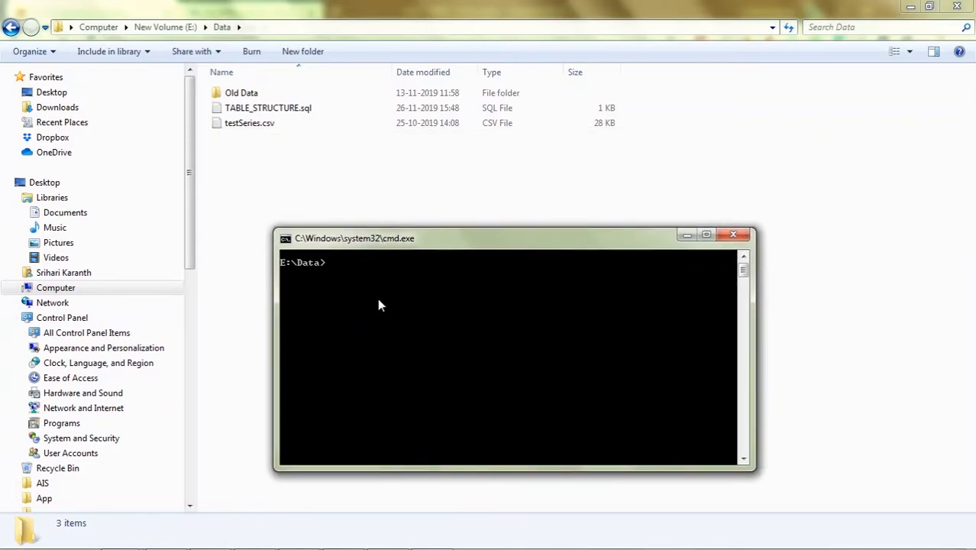
pyautogui.write('aws configure')
pyautogui.press('Return')
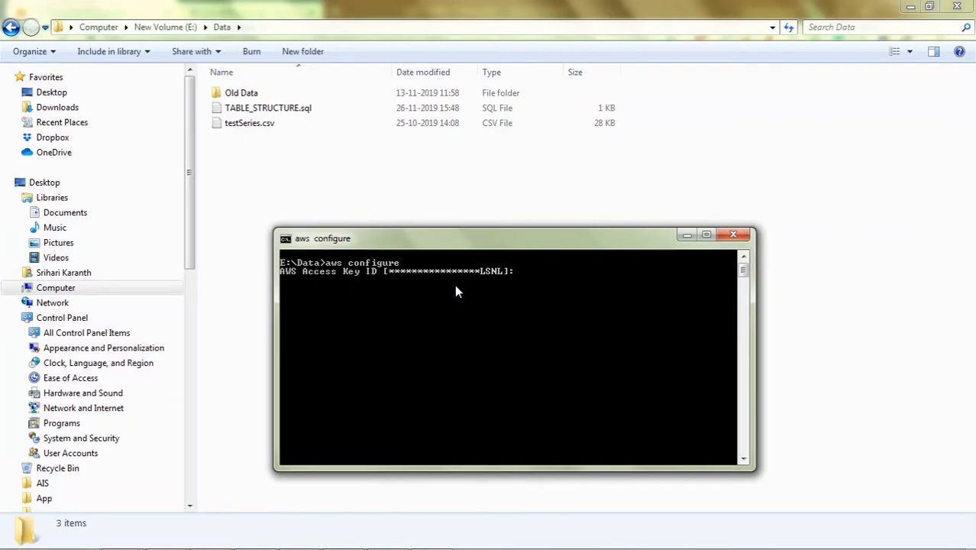
pyautogui.press('Return')
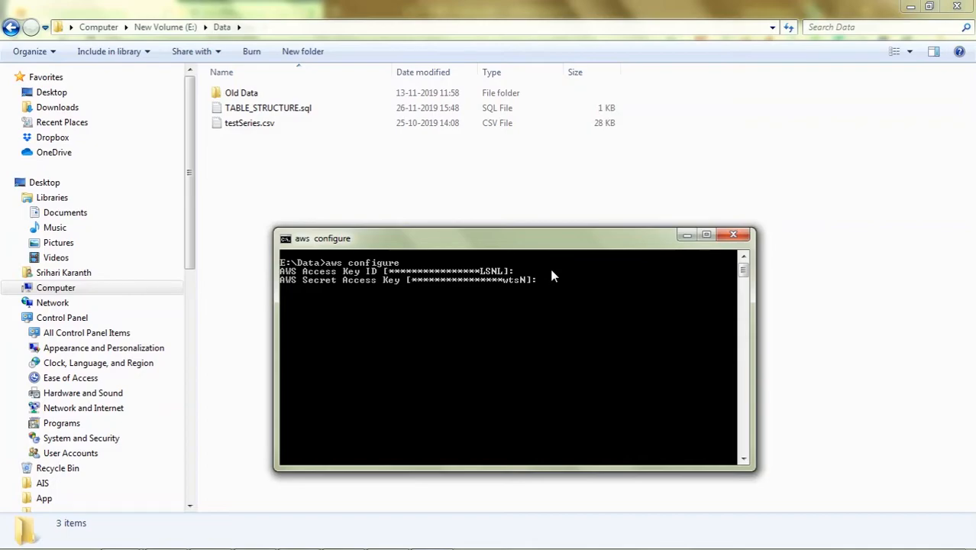
pyautogui.press('Return')
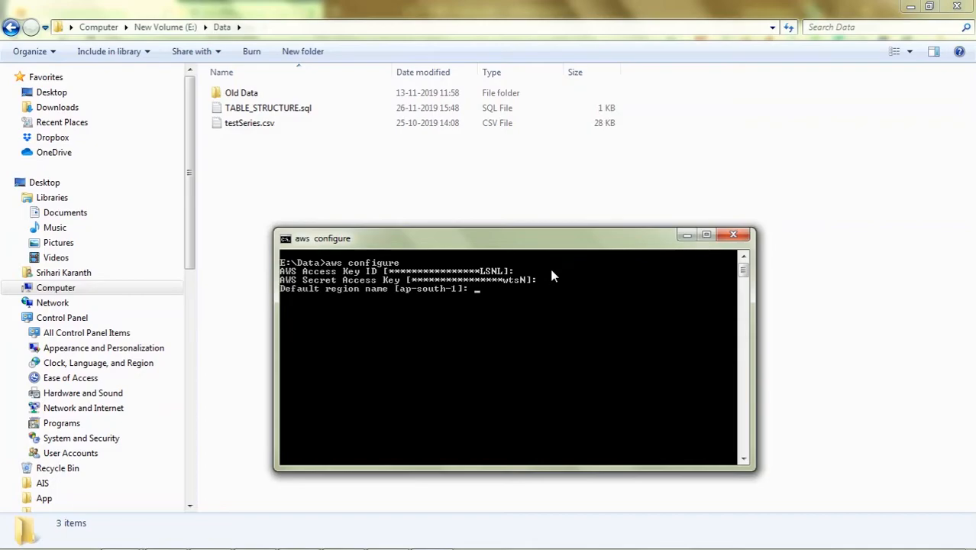
pyautogui.press('Return')
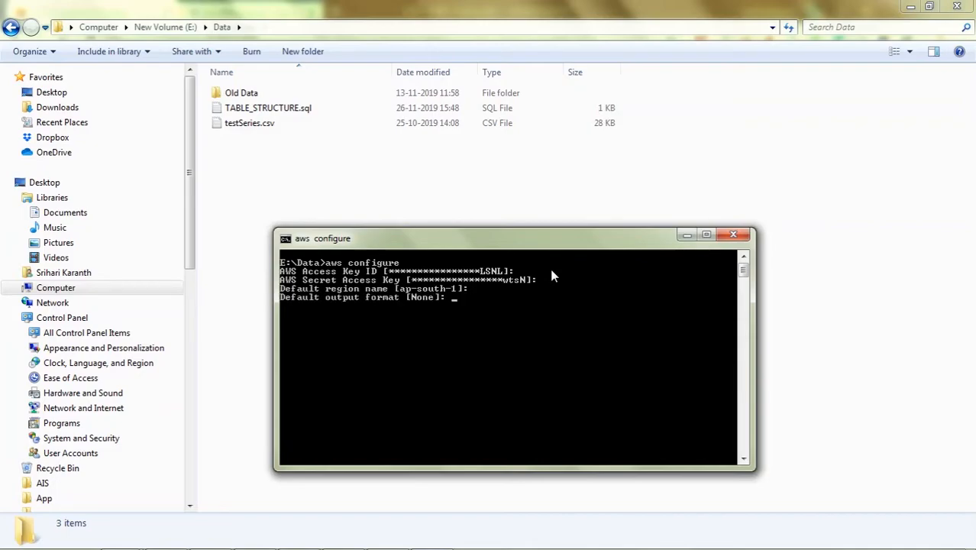
pyautogui.press('Return')
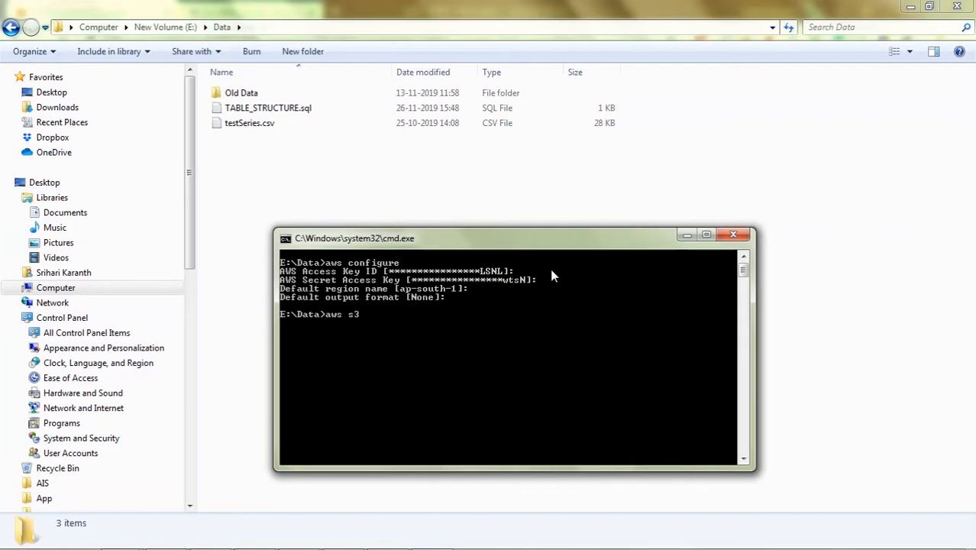
# - Upload testSeries.csv to s3://emr-demo-1234/input/ with the aws s3 cp command
pyautogui.write('aws s3 cp tes')
pyautogui.press('Tab')
pyautogui.write('s3:')
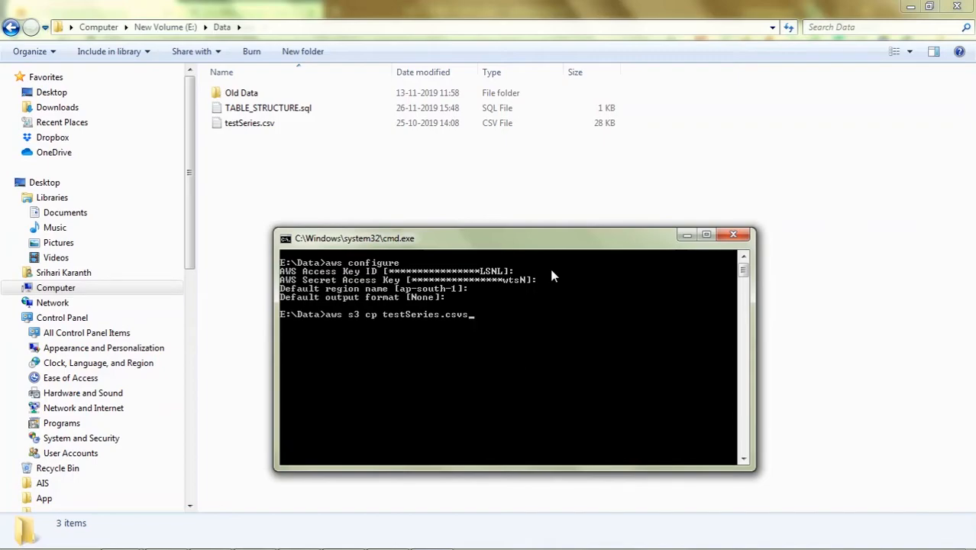
pyautogui.press('BackSpace')
pyautogui.press('BackSpace')
pyautogui.press('BackSpace')
pyautogui.write('s3:')
pyautogui.write('//a')
pyautogui.press('BackSpace')
pyautogui.write('m')
pyautogui.press('BackSpace')
pyautogui.write('emr-demo-1234/n')
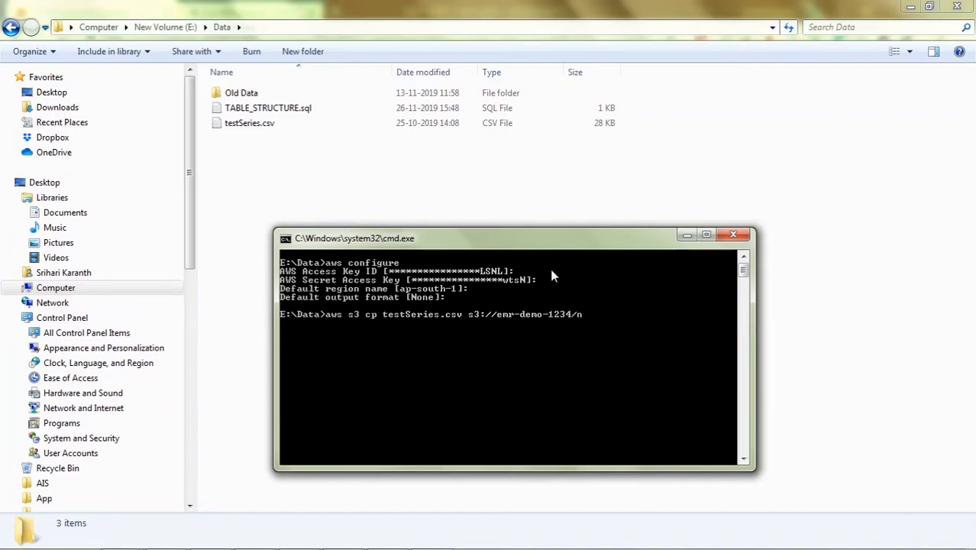
pyautogui.press('BackSpace')
pyautogui.write('input/')
pyautogui.press('Return')
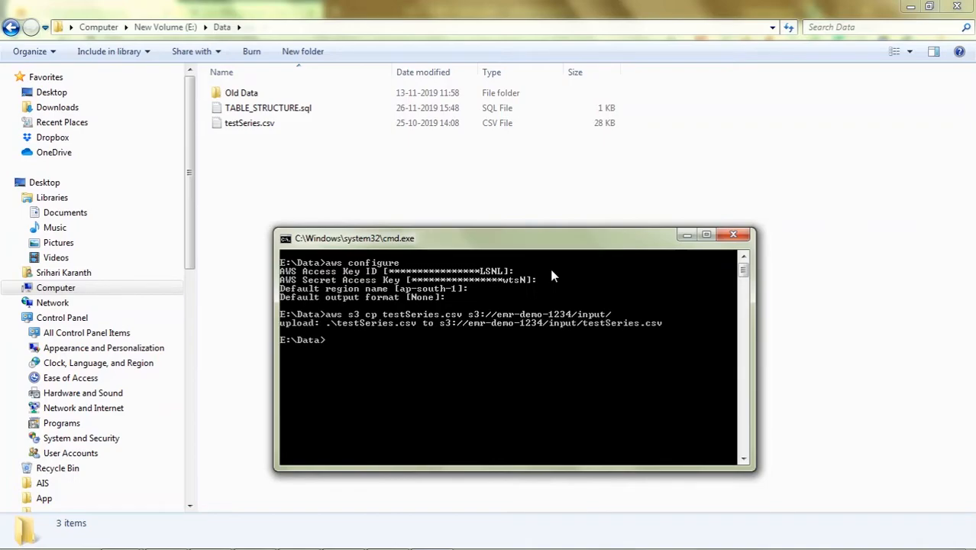
pyautogui.press('Return')
pyautogui.press('Return')
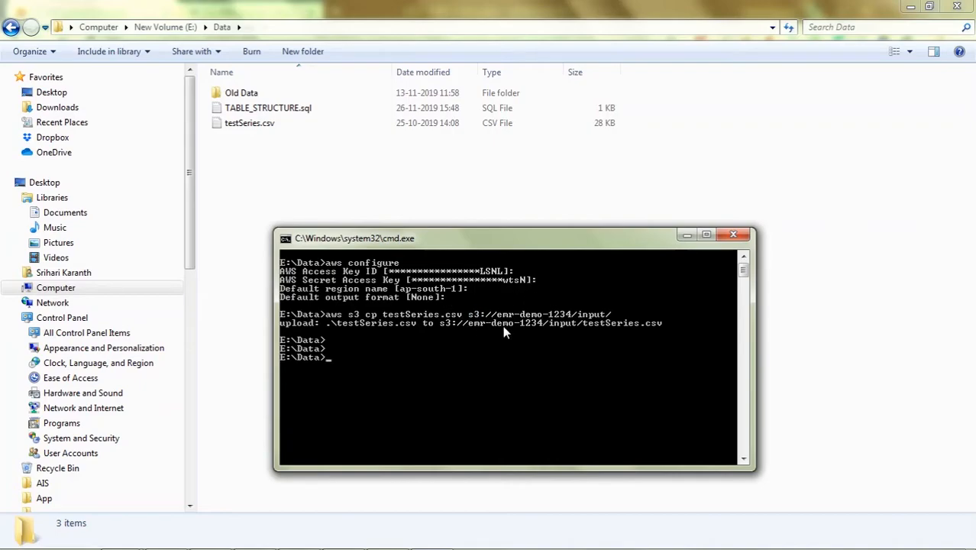
# - Switch back to the S3 console in Chrome and refresh the input folder's file listing
pyautogui.click(520, 203)
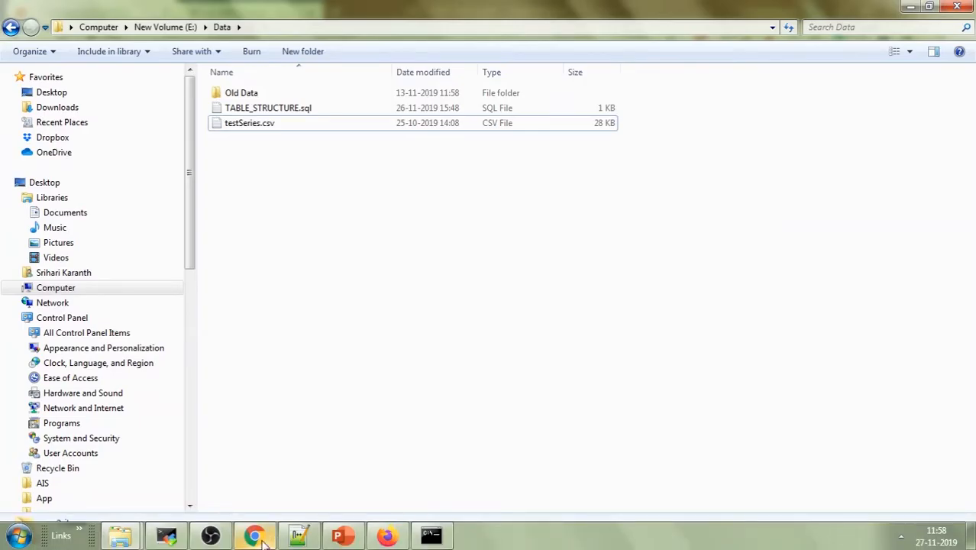
pyautogui.click(258, 538)
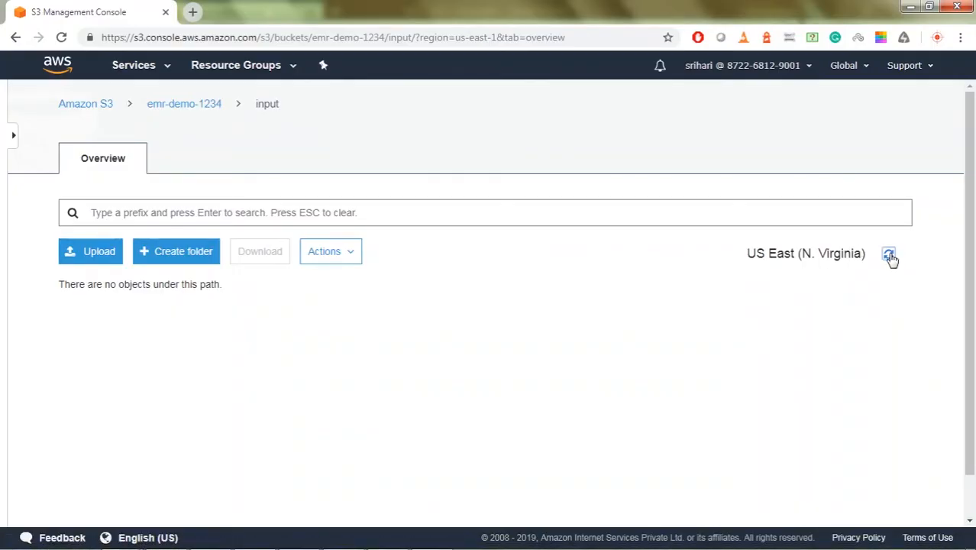
pyautogui.click(889, 255)
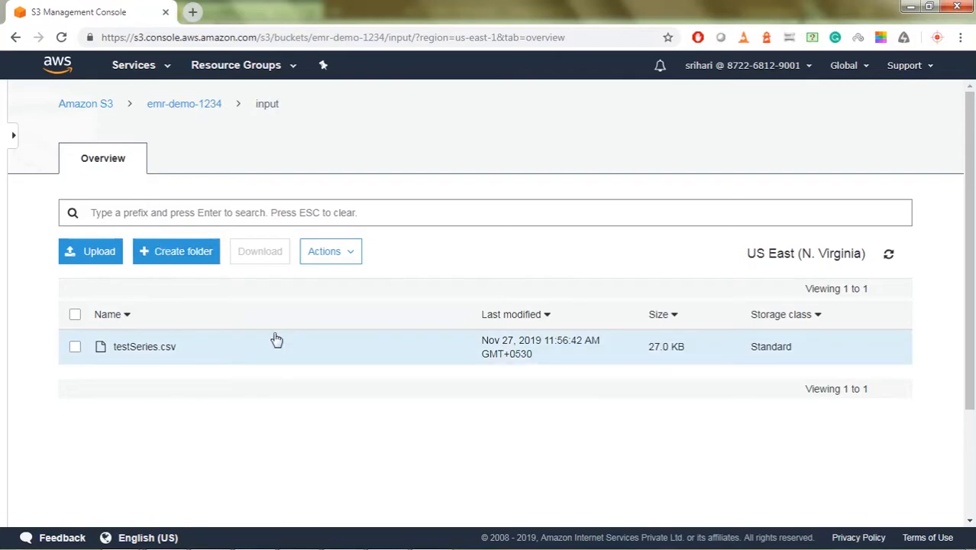
# - Start creating an EMR cluster with the advanced options and add Tez 0.9.2 and Spark 2.4.4 to its software configuration
pyautogui.click(157, 67)
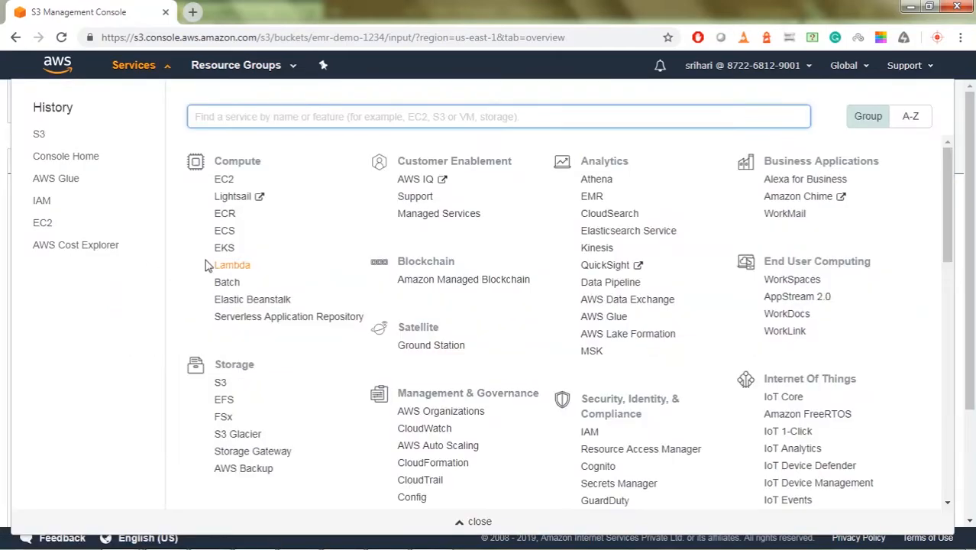
pyautogui.click(593, 196)
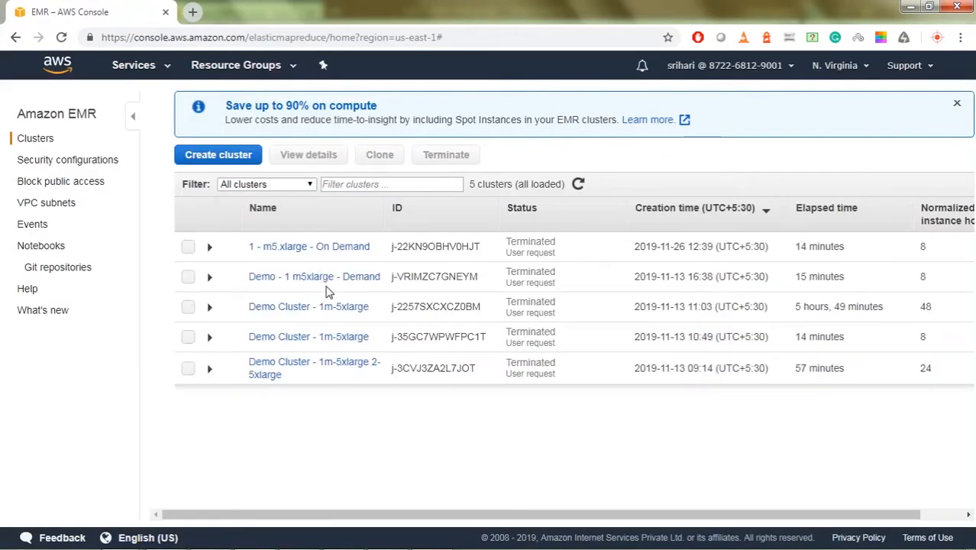
pyautogui.click(244, 157)
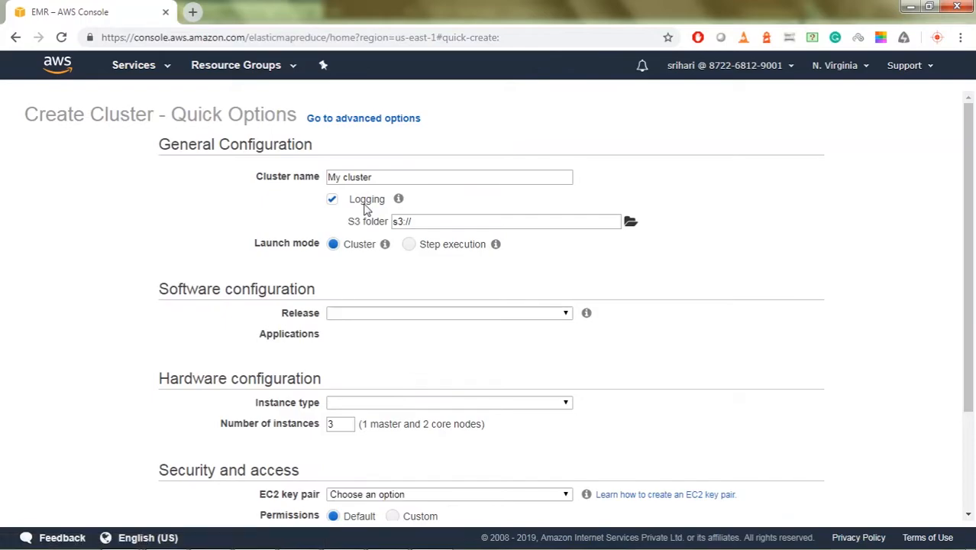
pyautogui.click(370, 123)
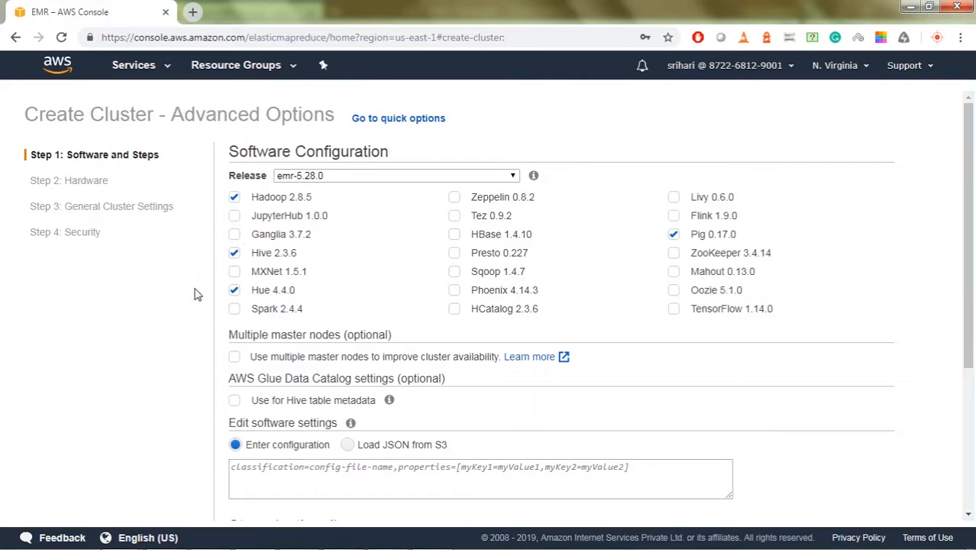
pyautogui.click(455, 217)
pyautogui.click(235, 309)
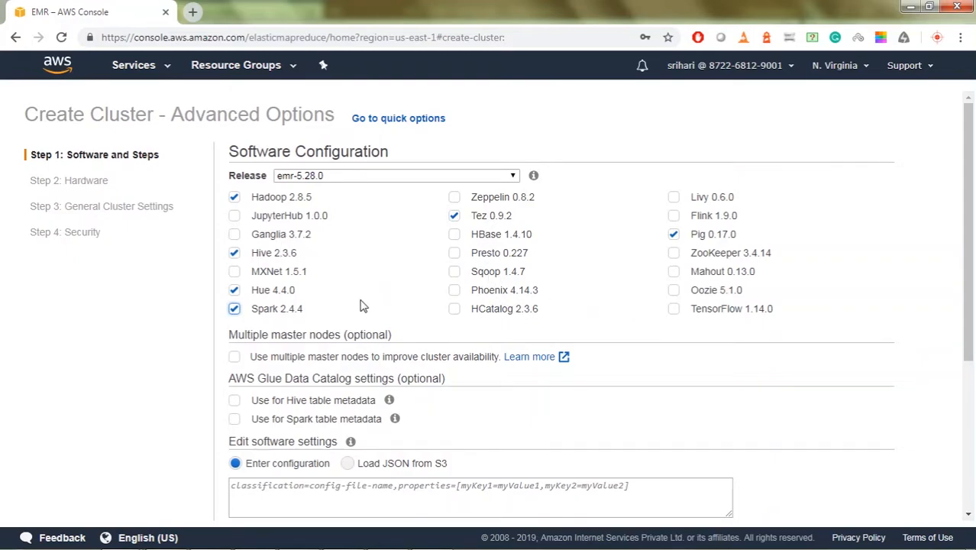
pyautogui.scroll(-1, 362, 306)
pyautogui.moveTo(446, 306); pyautogui.dragTo(223, 313)
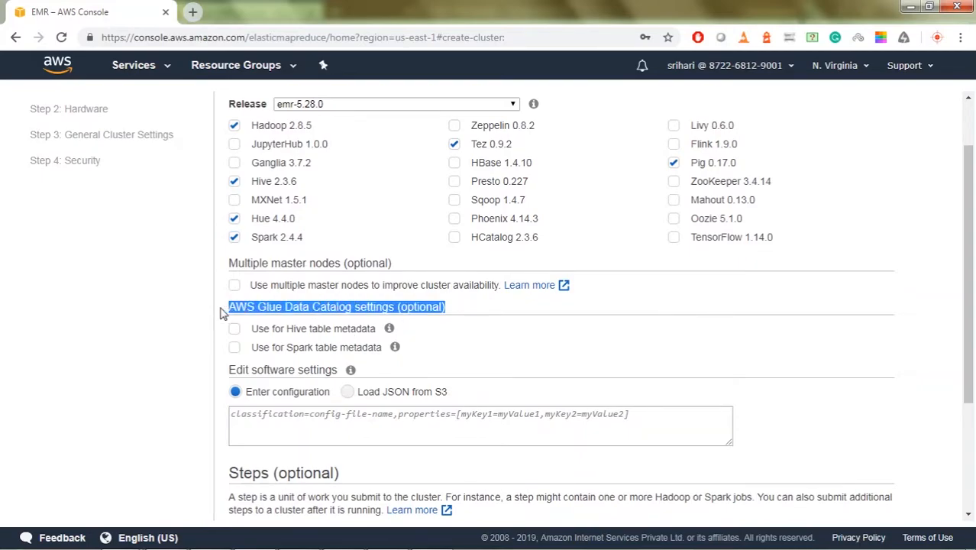
pyautogui.click(226, 311)
pyautogui.moveTo(226, 311); pyautogui.dragTo(456, 315)
pyautogui.click(457, 316)
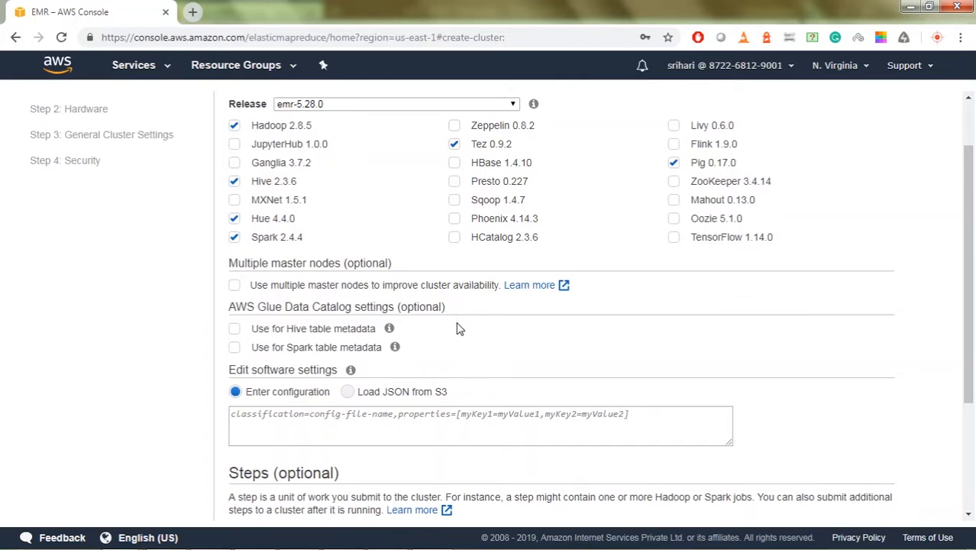
# - Use the AWS Glue Data Catalog for both Hive and Spark table metadata, and proceed to the hardware configuration
pyautogui.moveTo(453, 307); pyautogui.dragTo(222, 313)
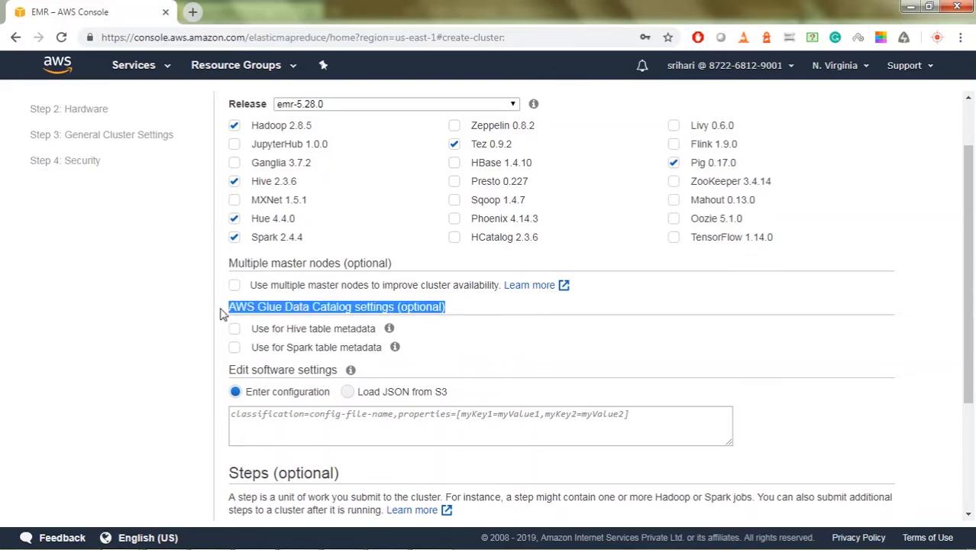
pyautogui.click(305, 306)
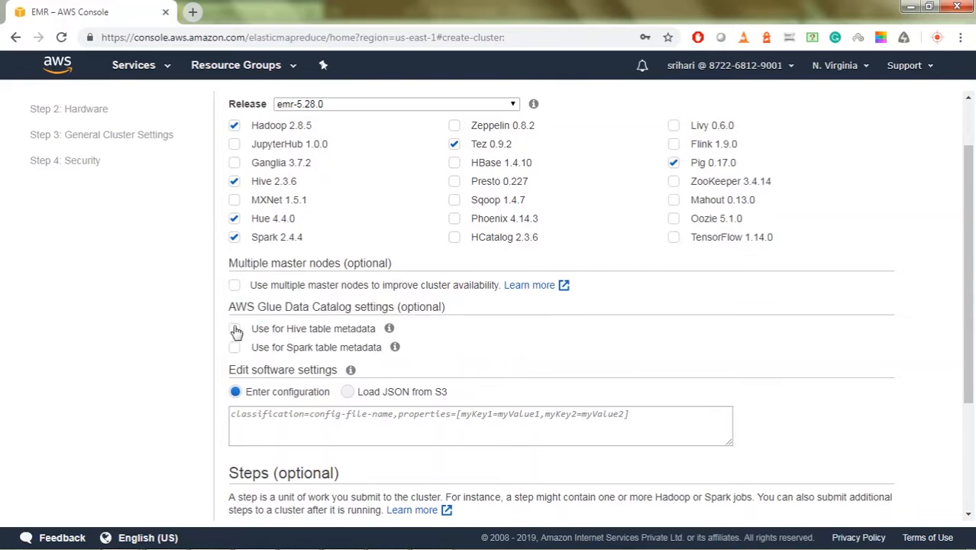
pyautogui.moveTo(229, 307); pyautogui.dragTo(281, 313)
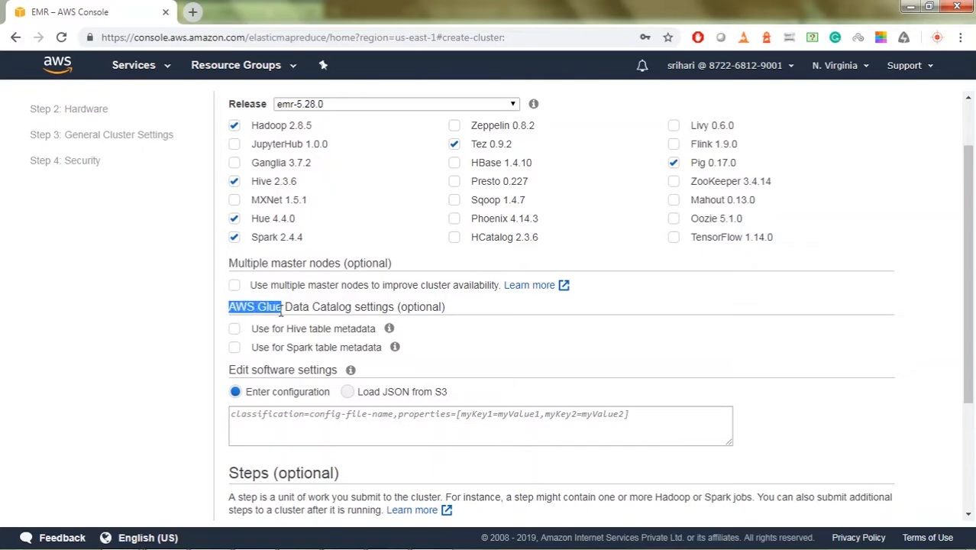
pyautogui.click(279, 309)
pyautogui.click(234, 329)
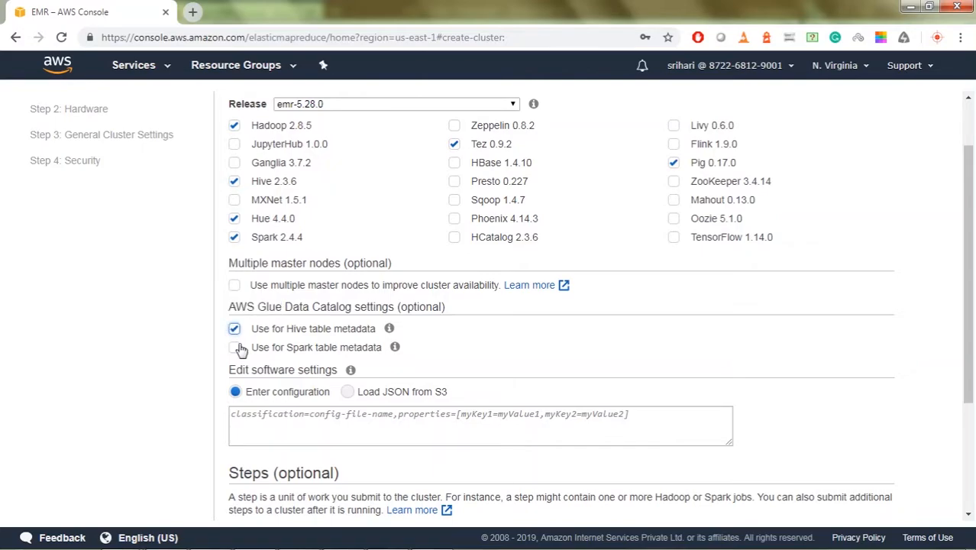
pyautogui.click(234, 348)
pyautogui.scroll(-1, 317, 339)
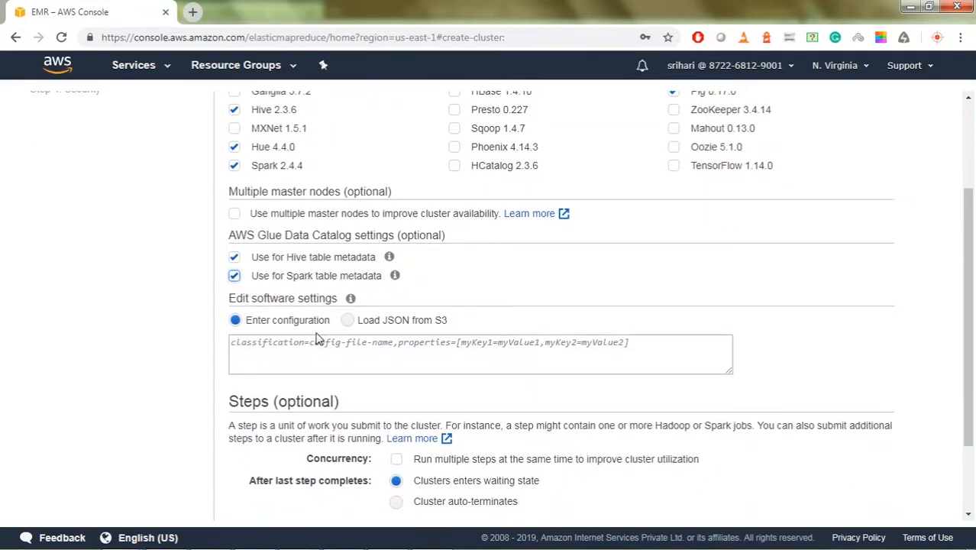
pyautogui.click(648, 355)
pyautogui.click(189, 356)
pyautogui.scroll(-2, 192, 361)
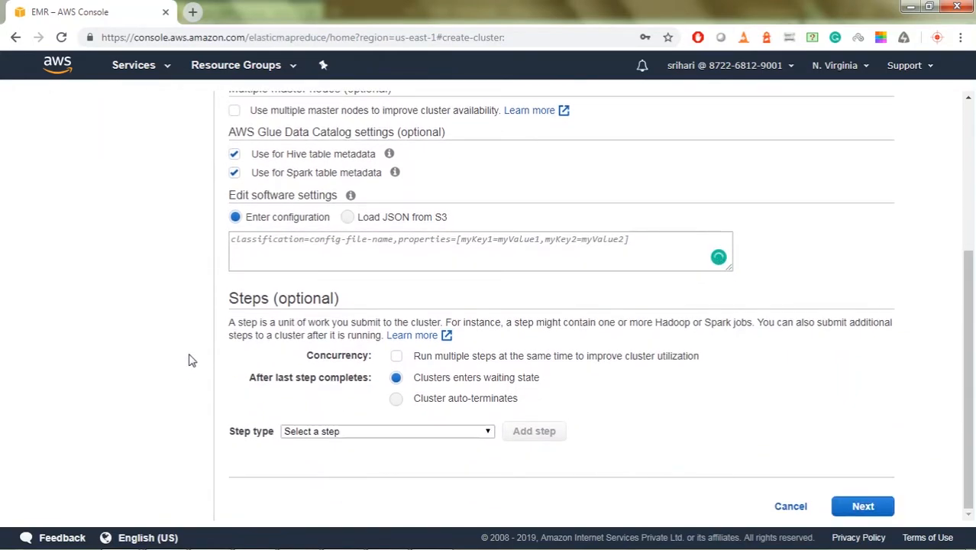
pyautogui.click(864, 508)
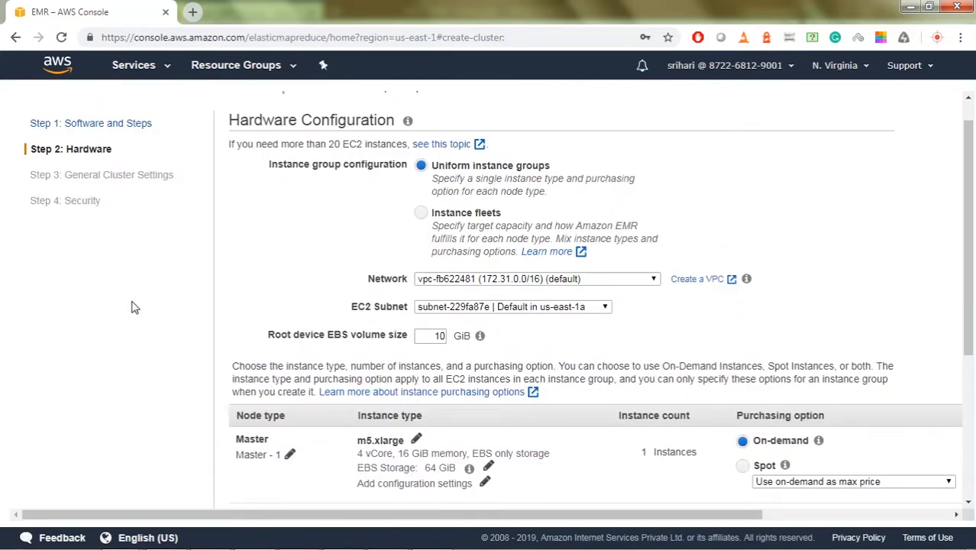
# - Look through the instance types available for the Master node, comparing vCores, memory and storage, without choosing one
pyautogui.scroll(-3, 620, 151)
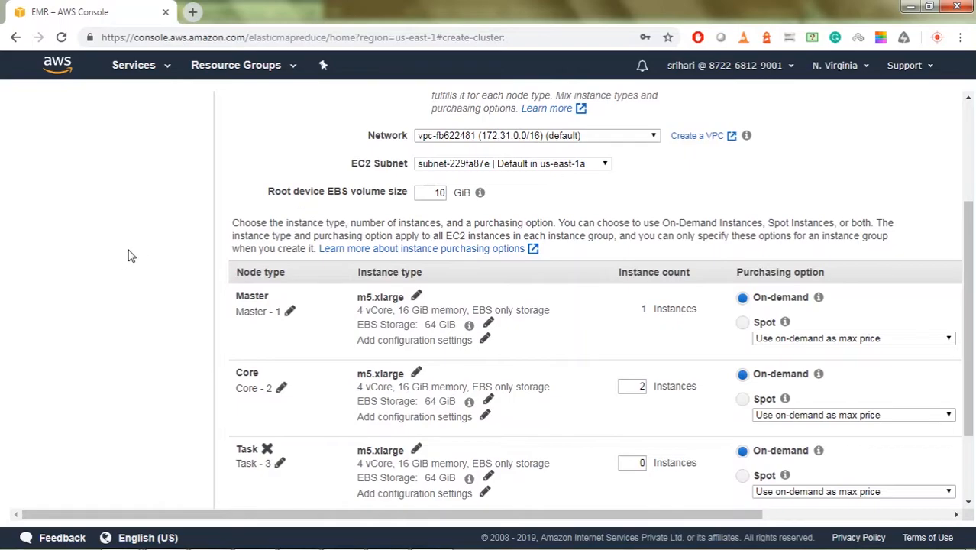
pyautogui.moveTo(426, 194); pyautogui.dragTo(453, 197)
pyautogui.click(358, 206)
pyautogui.scroll(-1, 178, 245)
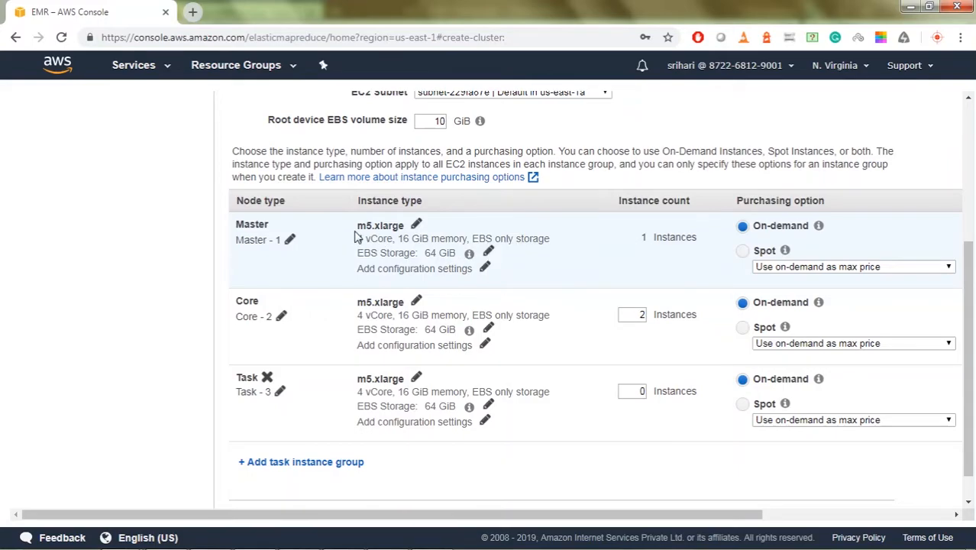
pyautogui.click(416, 227)
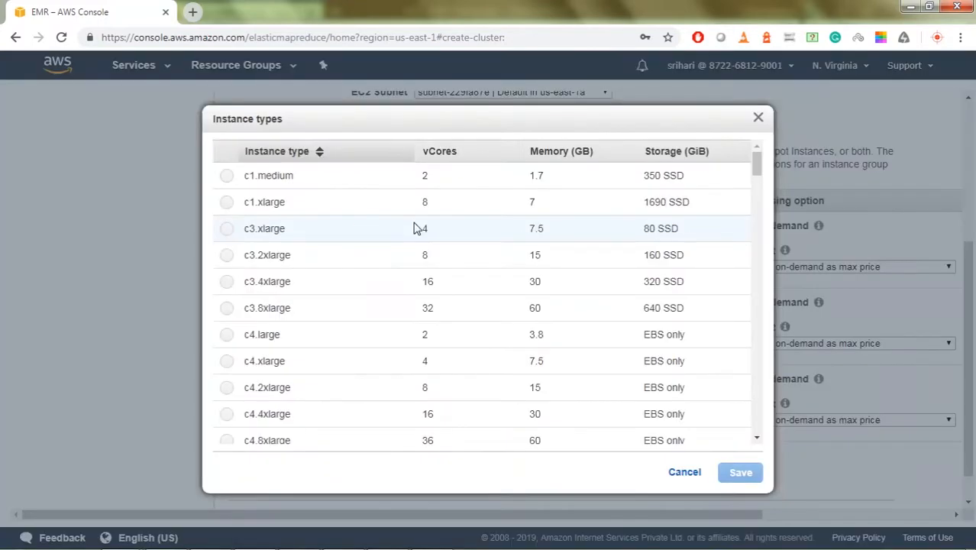
pyautogui.scroll(-8, 338, 349)
pyautogui.scroll(-9, 341, 349)
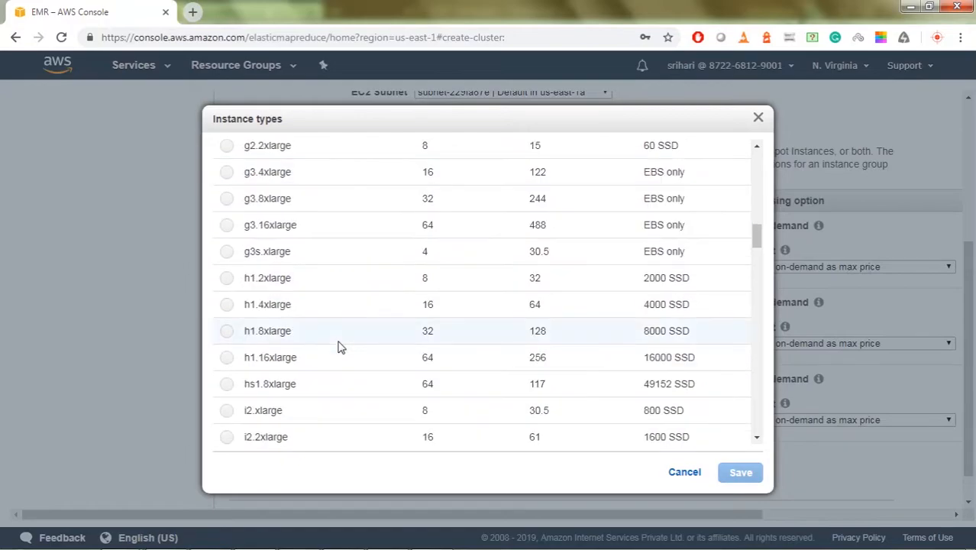
pyautogui.scroll(11, 340, 347)
pyautogui.scroll(5, 340, 348)
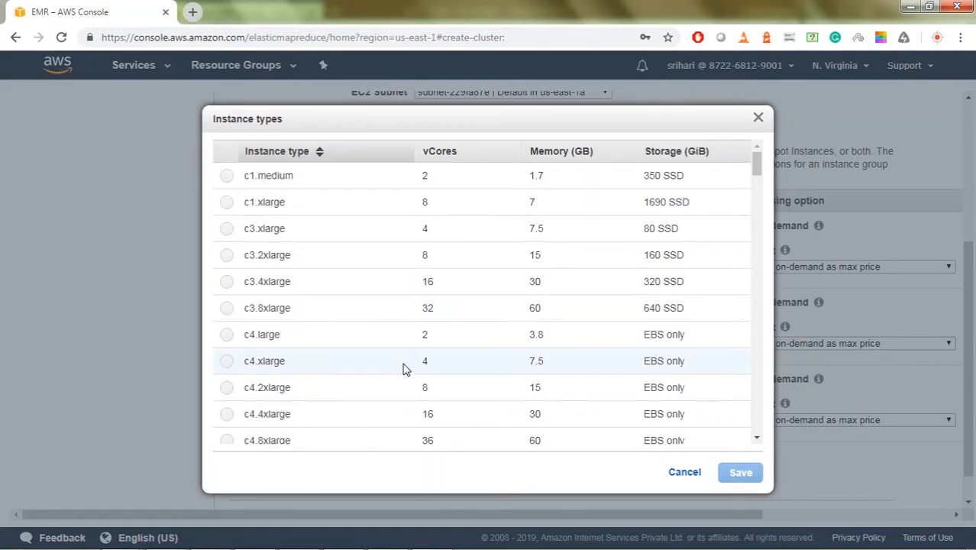
pyautogui.scroll(-4, 277, 387)
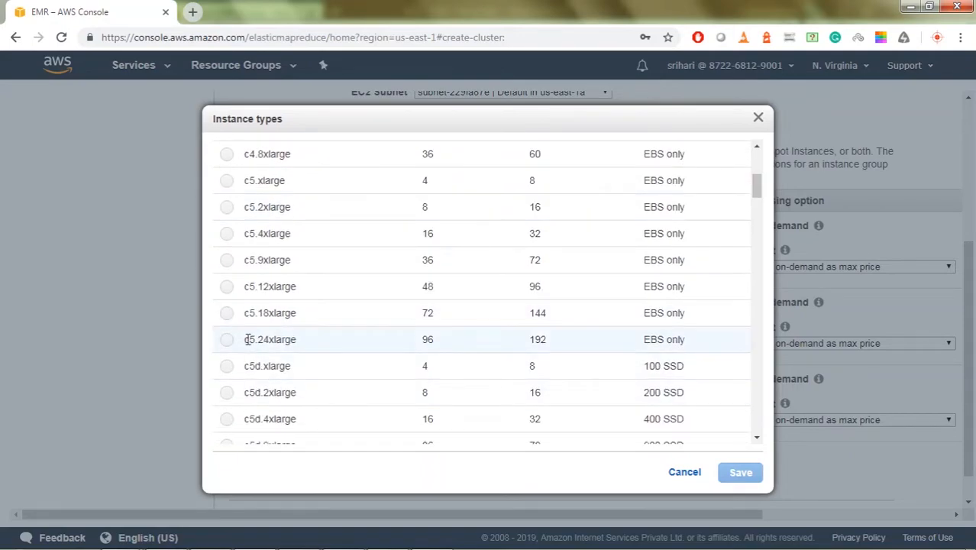
pyautogui.scroll(3, 254, 350)
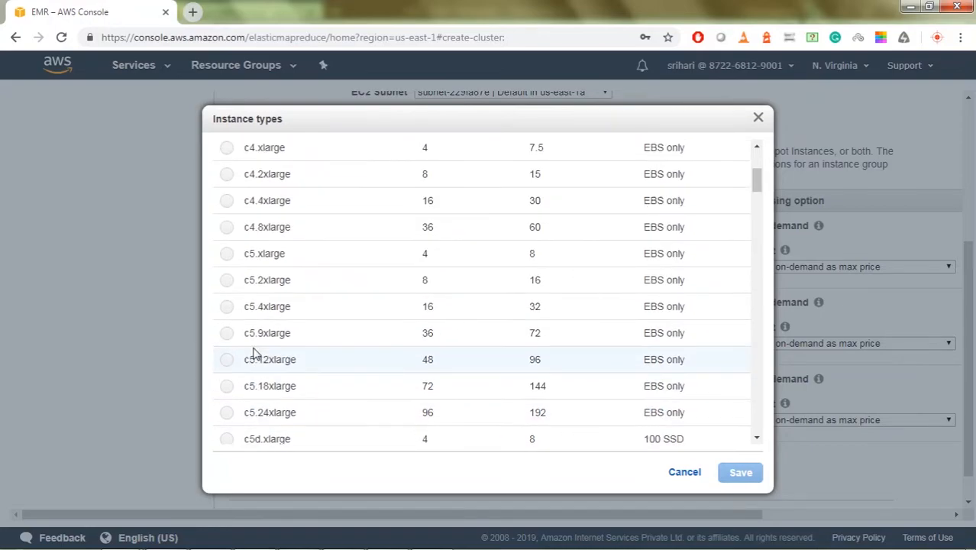
pyautogui.scroll(1, 254, 345)
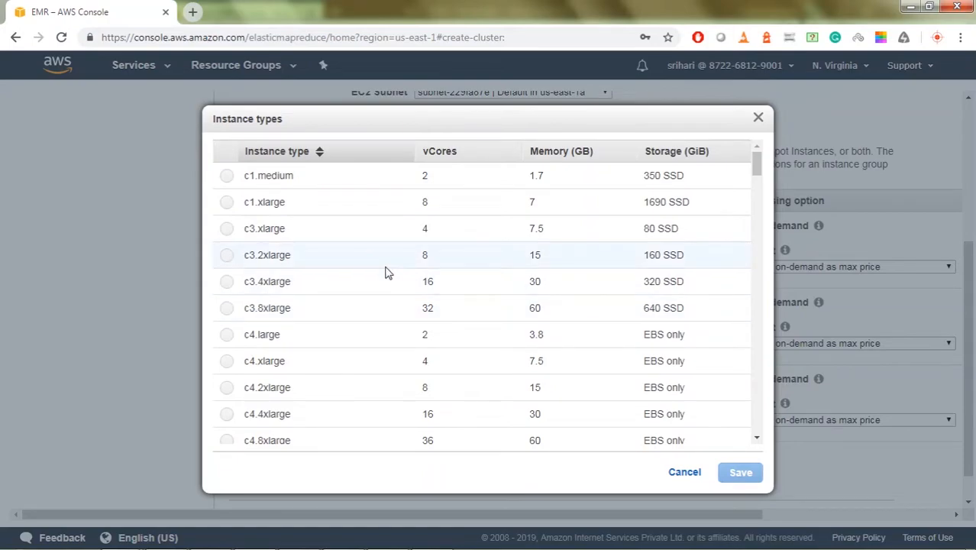
pyautogui.scroll(-4, 389, 272)
pyautogui.scroll(1, 484, 390)
pyautogui.scroll(5, 484, 395)
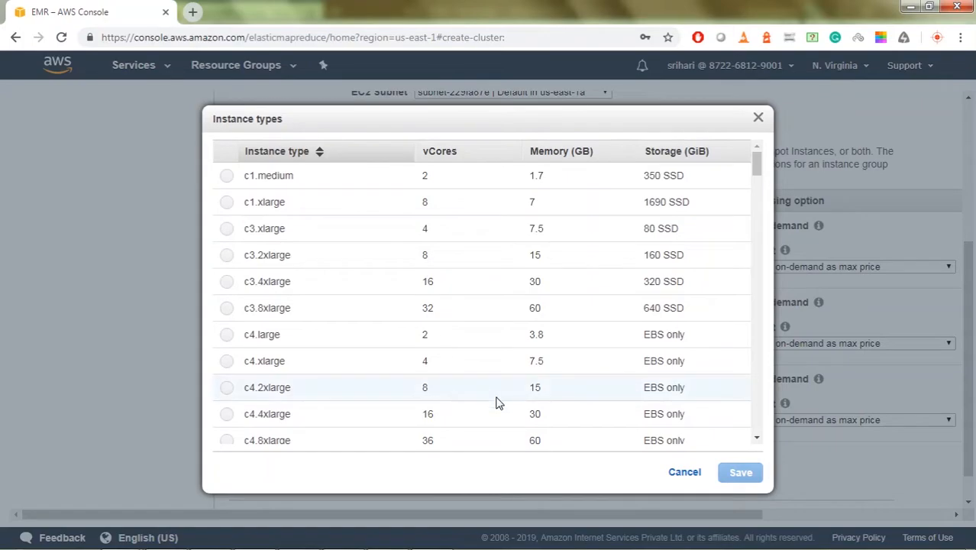
pyautogui.click(684, 473)
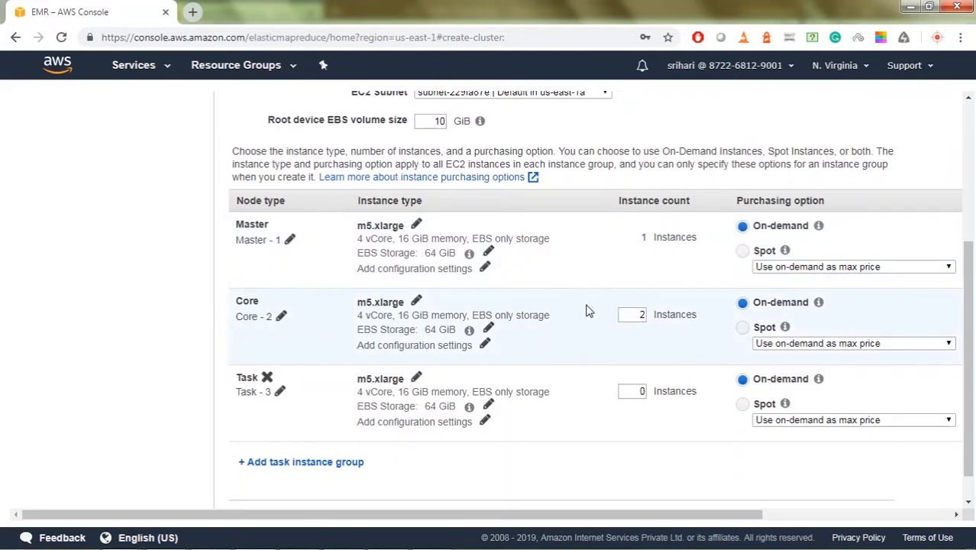
# - Set the Core instance count to 0, keep On-demand purchasing for the Master node, and proceed to the general cluster settings
pyautogui.moveTo(624, 314); pyautogui.dragTo(653, 327)
pyautogui.click(161, 375)
pyautogui.click(743, 254)
pyautogui.click(743, 226)
pyautogui.scroll(-1, 430, 309)
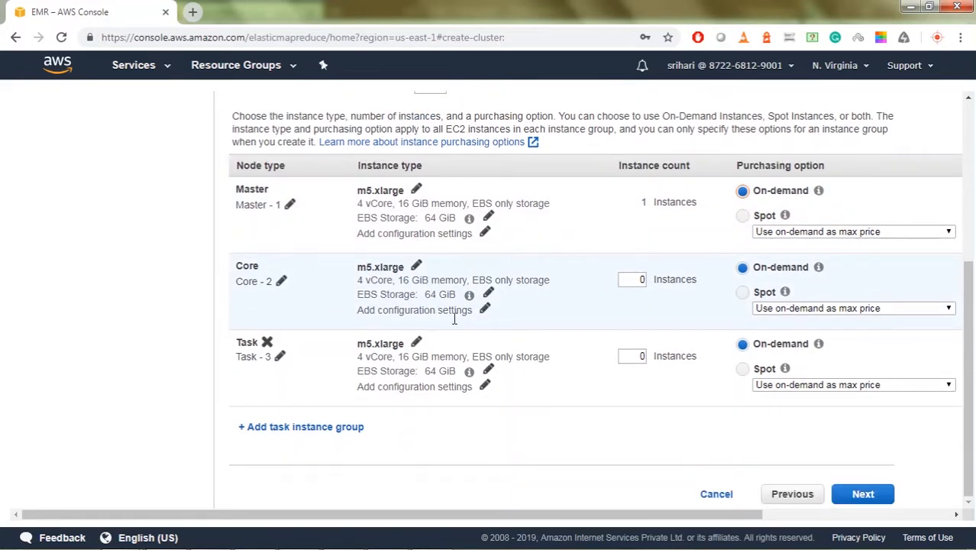
pyautogui.click(864, 494)
# - Name the cluster "1 m5.xlarge - on Demand", turn off logging and termination protection, and proceed to the security options
pyautogui.moveTo(347, 110); pyautogui.dragTo(246, 112)
pyautogui.write('1')
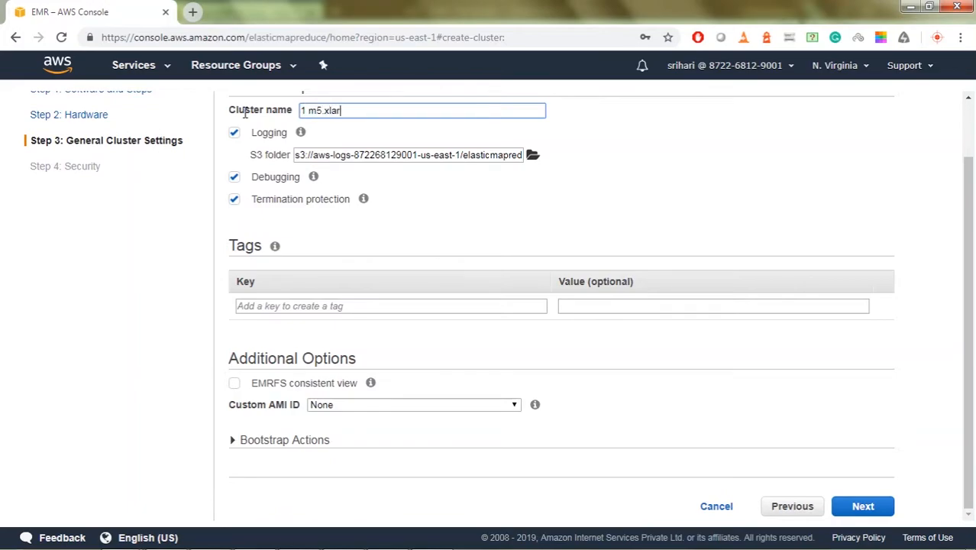
pyautogui.write('m5.xlarge - on Demand')
pyautogui.click(234, 133)
pyautogui.click(233, 200)
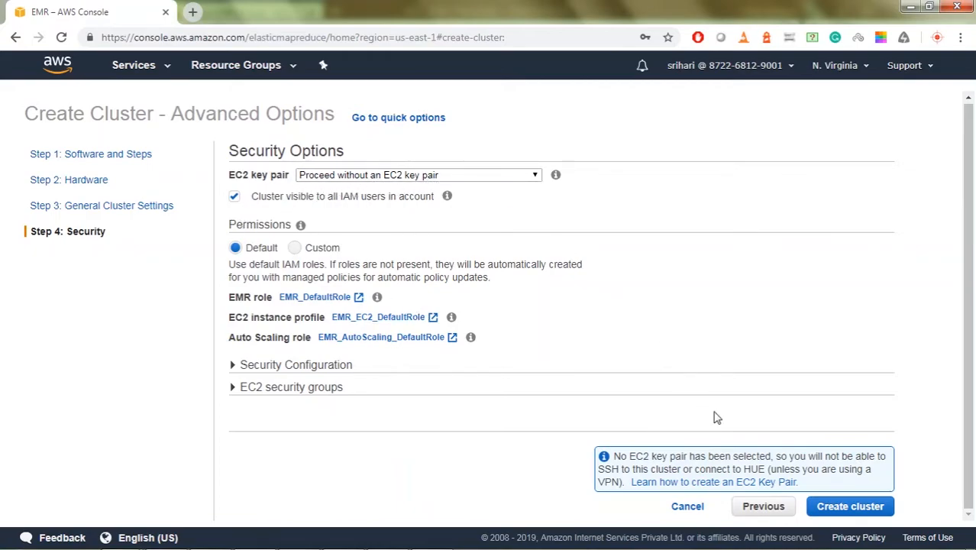
# - Follow the EC2 key pair instructions to the EC2 console and open its list of key pairs
pyautogui.click(773, 489)
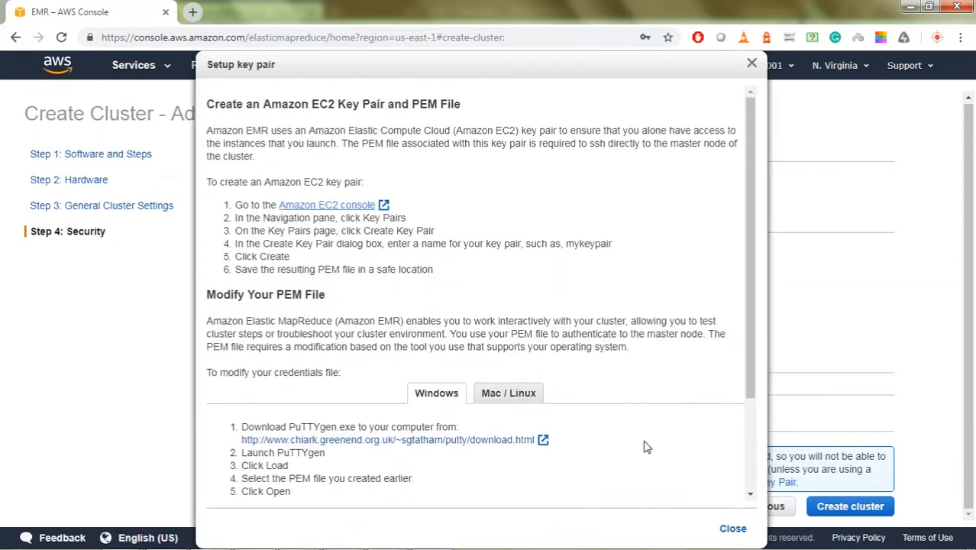
pyautogui.click(327, 207)
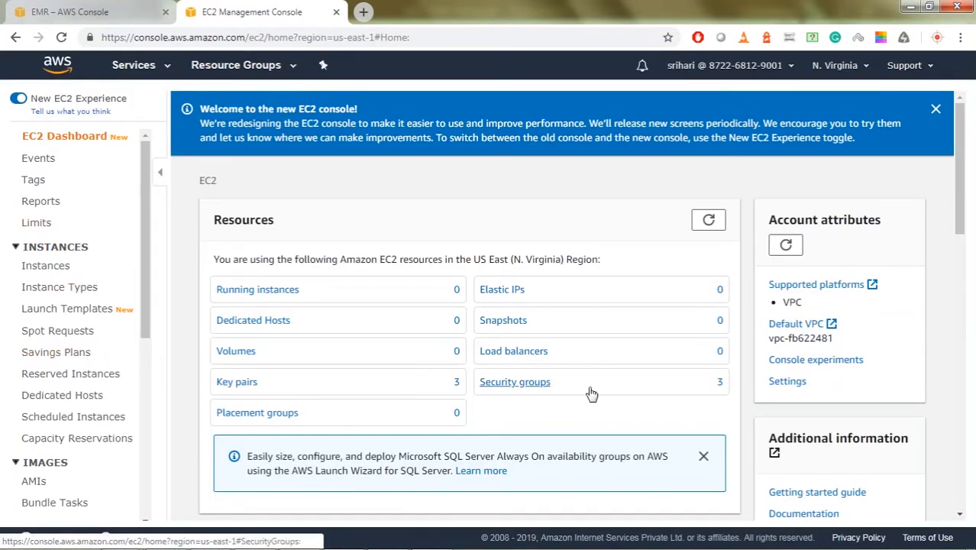
pyautogui.click(238, 388)
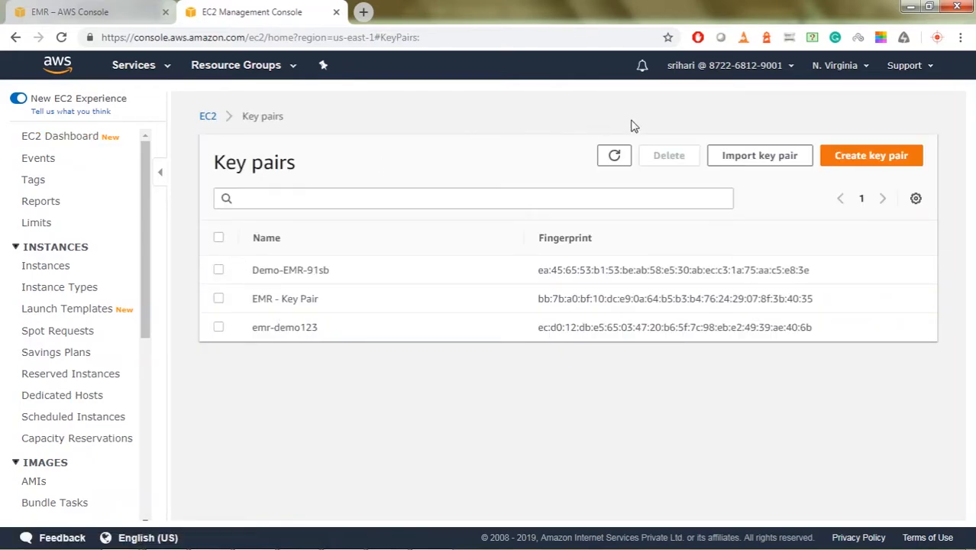
# - Create a key pair named EMR-Demo-2 in ppk format for use with PuTTY
pyautogui.click(869, 159)
pyautogui.click(212, 286)
pyautogui.write('EMR-Demo-2')
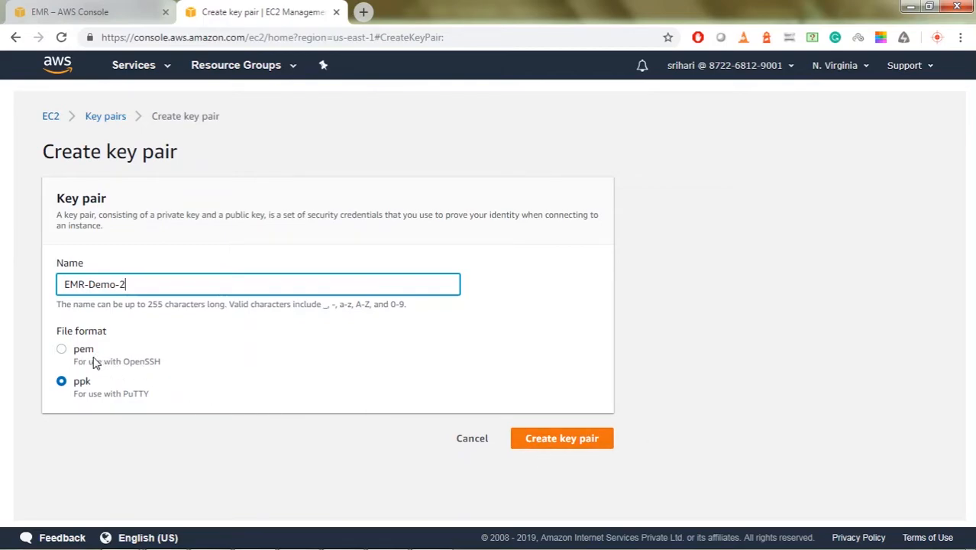
pyautogui.click(63, 351)
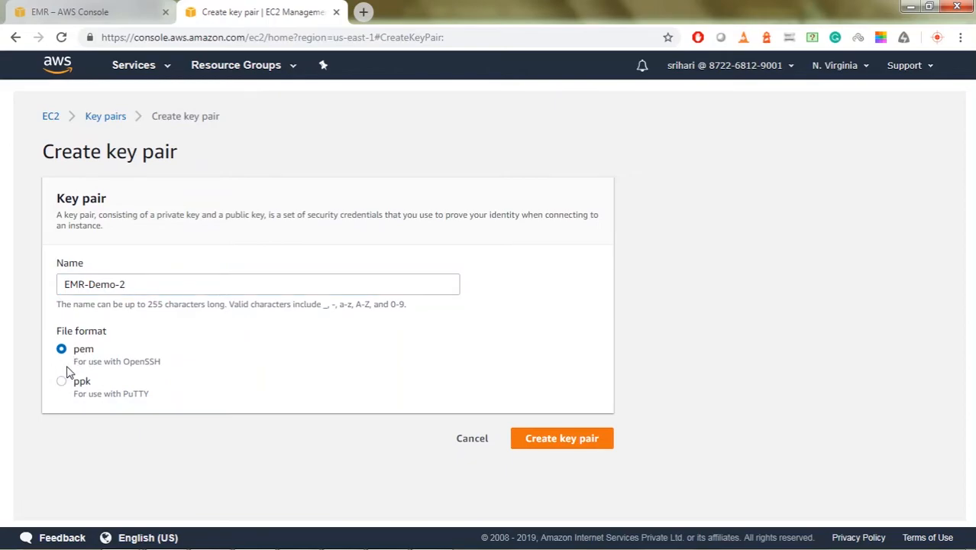
pyautogui.click(62, 383)
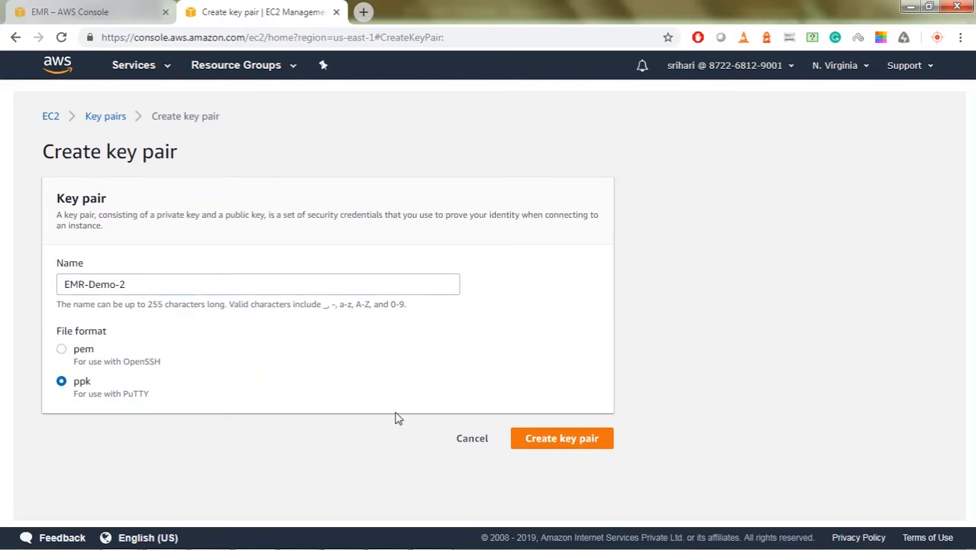
pyautogui.click(555, 441)
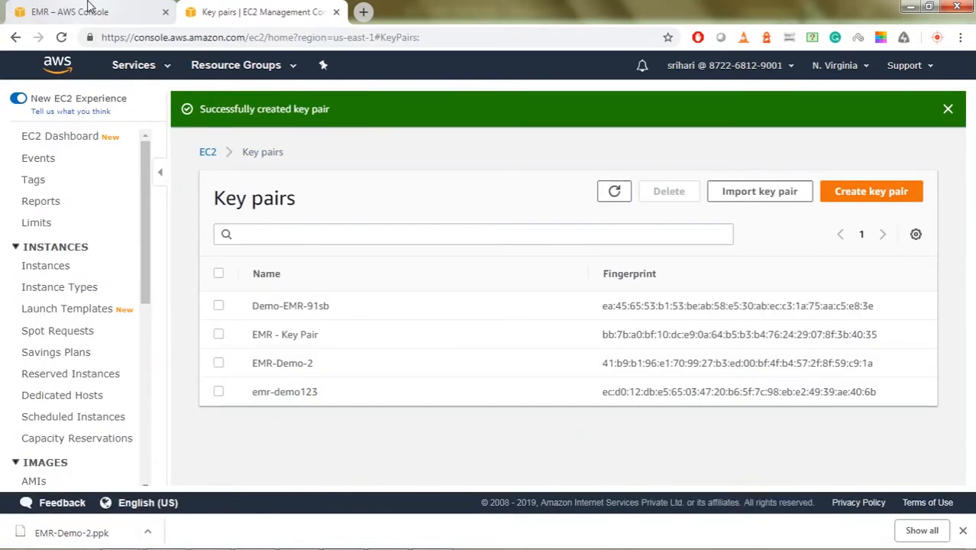
# - Return to the EMR security options, assign the EMR-Demo-2 key pair and create the cluster
pyautogui.click(90, 6)
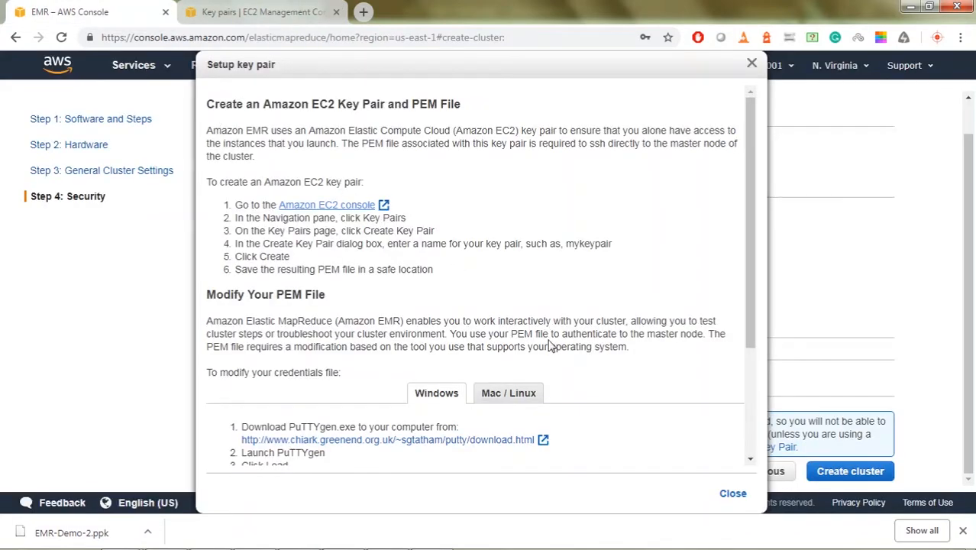
pyautogui.click(751, 64)
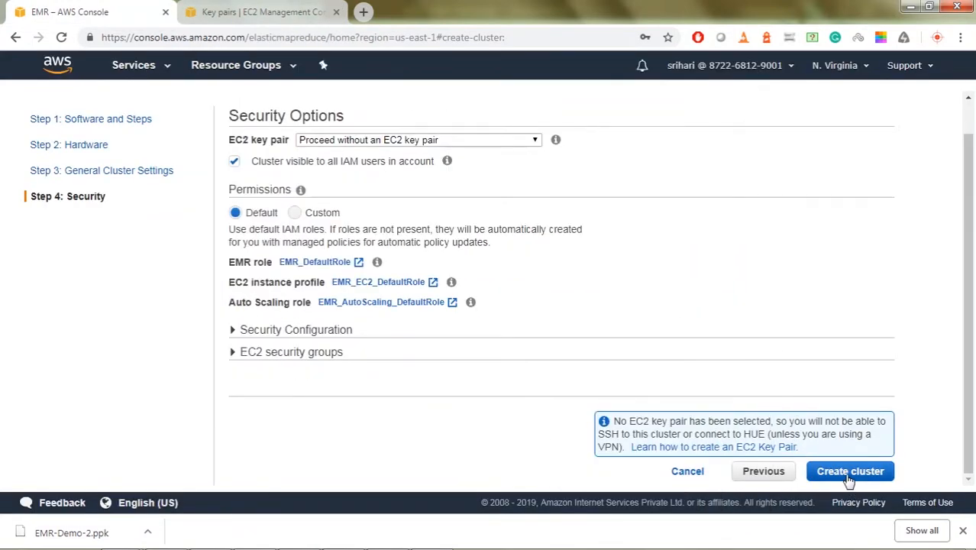
pyautogui.click(386, 142)
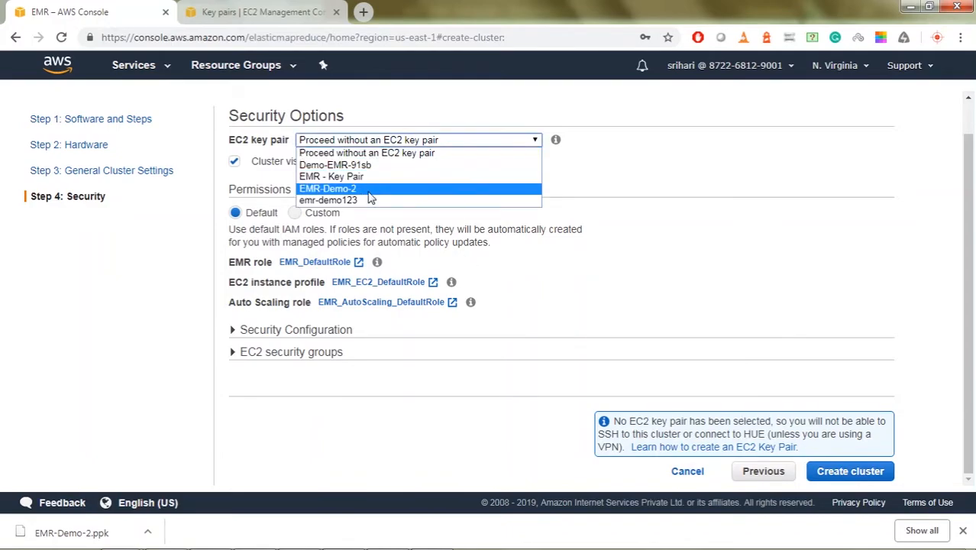
pyautogui.click(369, 195)
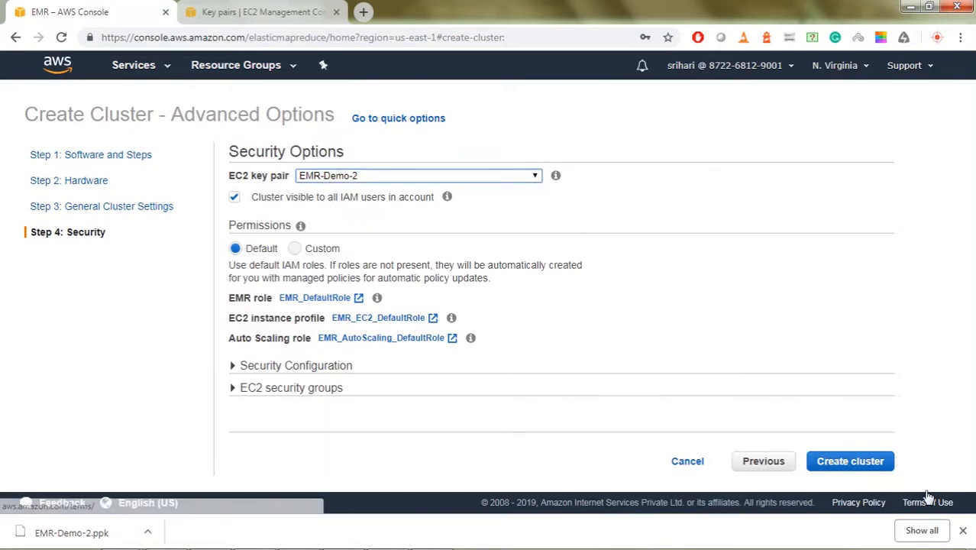
pyautogui.click(871, 462)
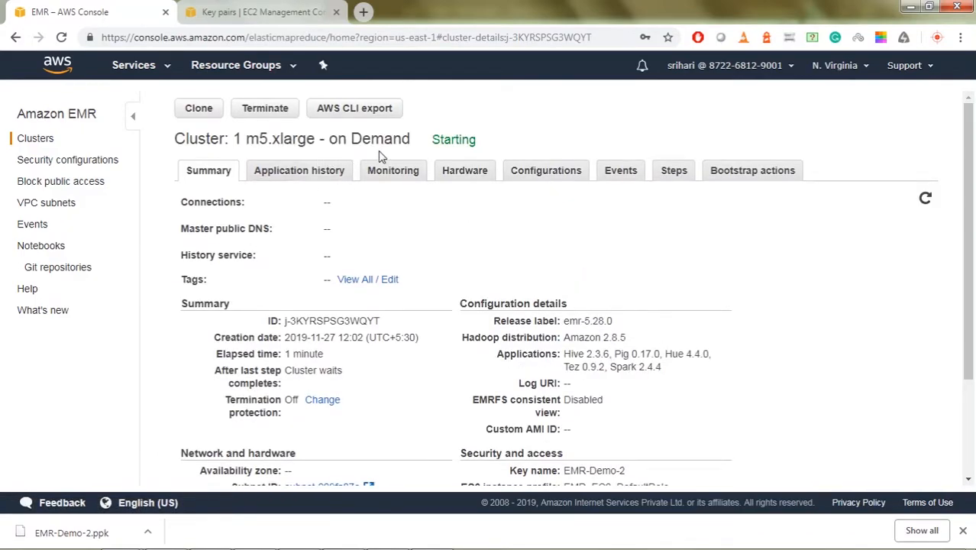
# - Check the new cluster's status, master public DNS, hardware and security details on its summary page
pyautogui.moveTo(434, 139); pyautogui.dragTo(480, 140)
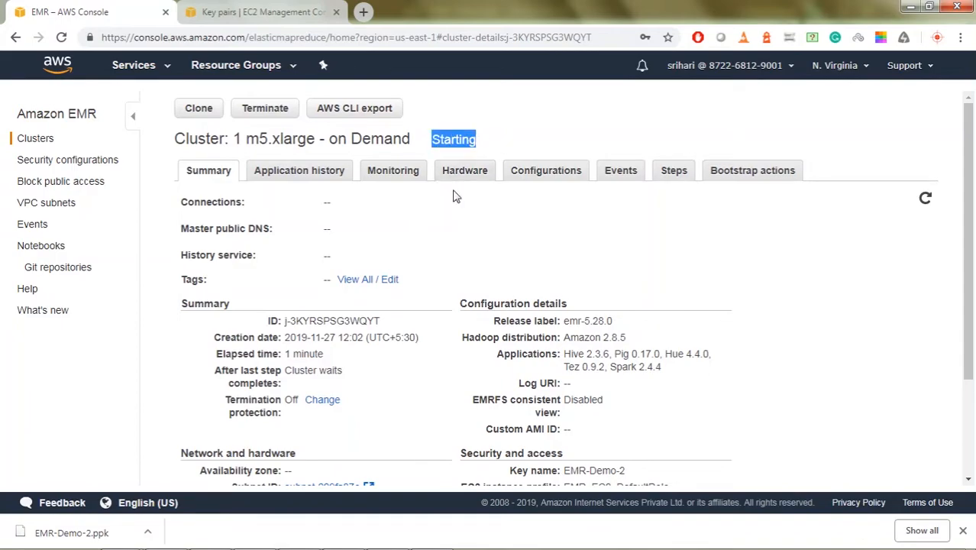
pyautogui.click(434, 139)
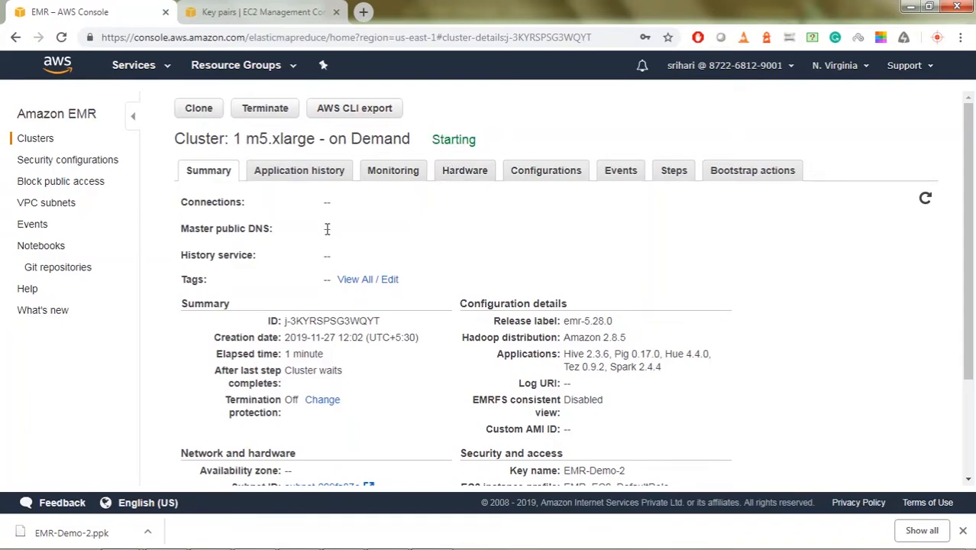
pyautogui.moveTo(351, 229); pyautogui.dragTo(352, 229)
pyautogui.scroll(-2, 452, 205)
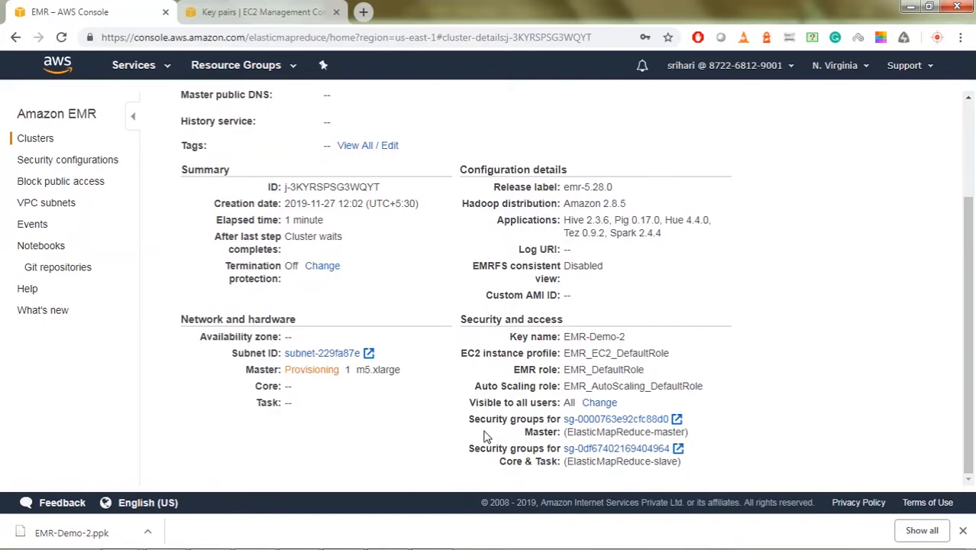
# - Open the security group for the cluster's master node and show its inbound rules
pyautogui.moveTo(469, 422); pyautogui.dragTo(559, 432)
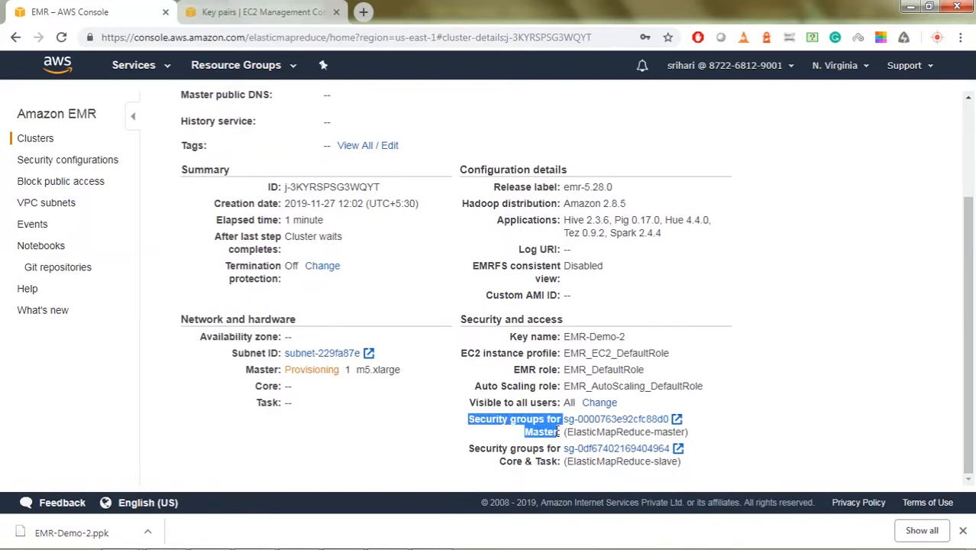
pyautogui.click(516, 423)
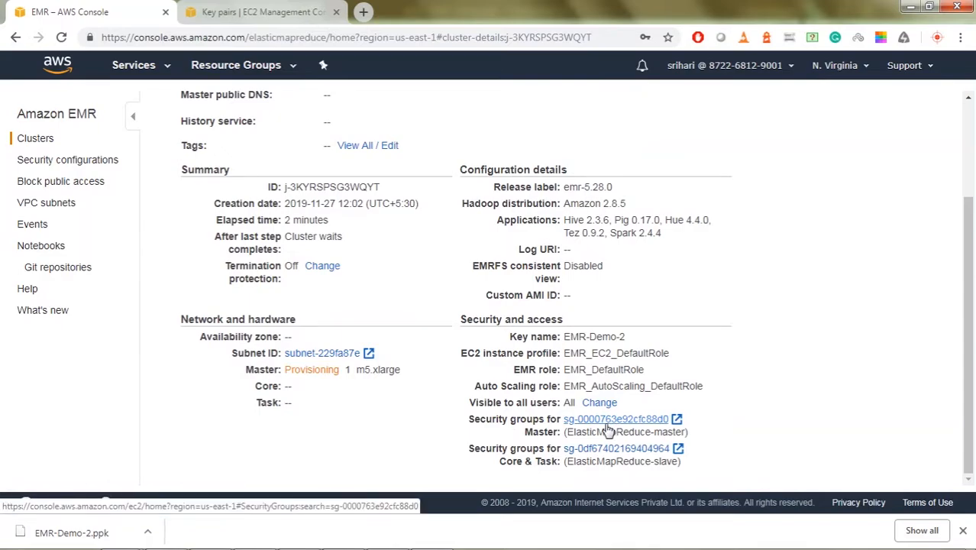
pyautogui.click(607, 429)
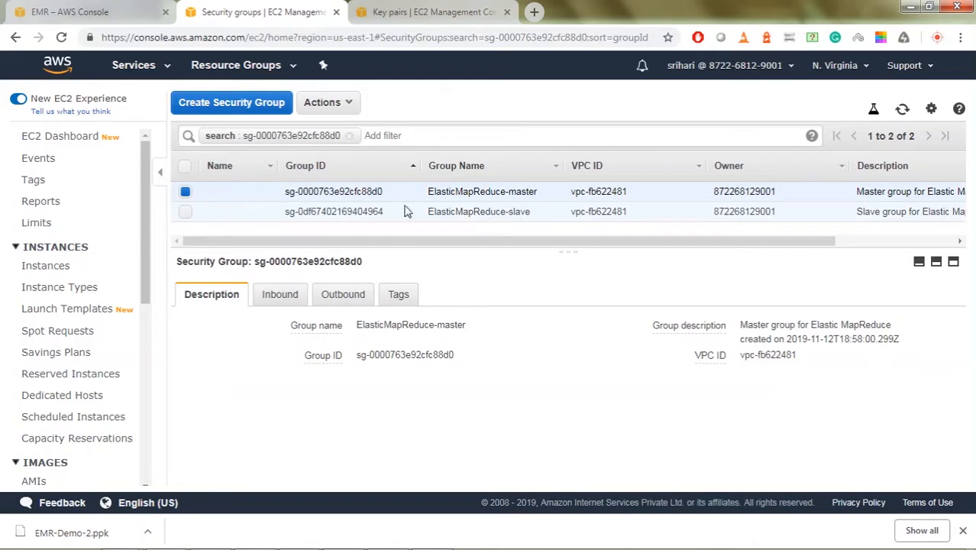
pyautogui.click(287, 292)
pyautogui.scroll(-1, 370, 366)
pyautogui.scroll(1, 369, 367)
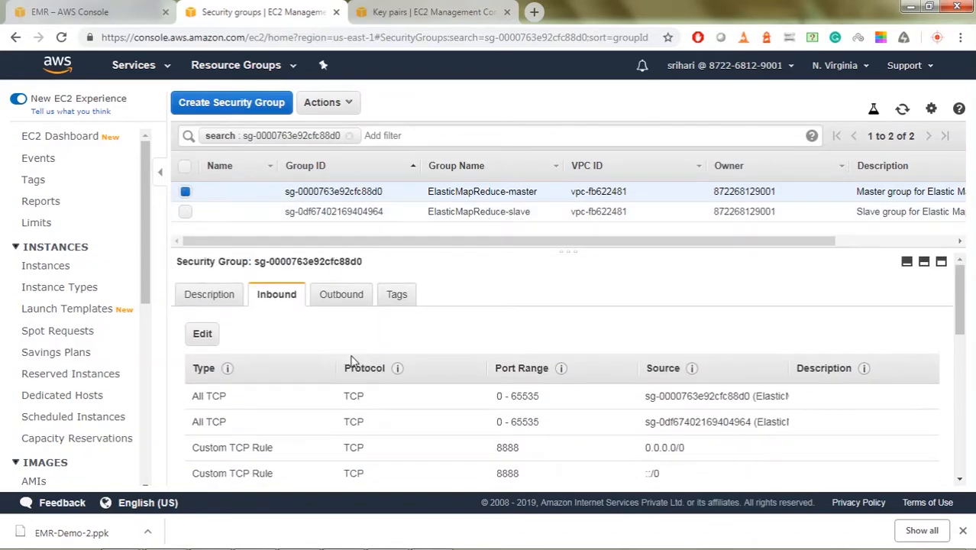
# - Open the master group's inbound rules for editing and examine the port 8888 and SSH port 22 entries
pyautogui.click(204, 333)
pyautogui.scroll(-4, 251, 336)
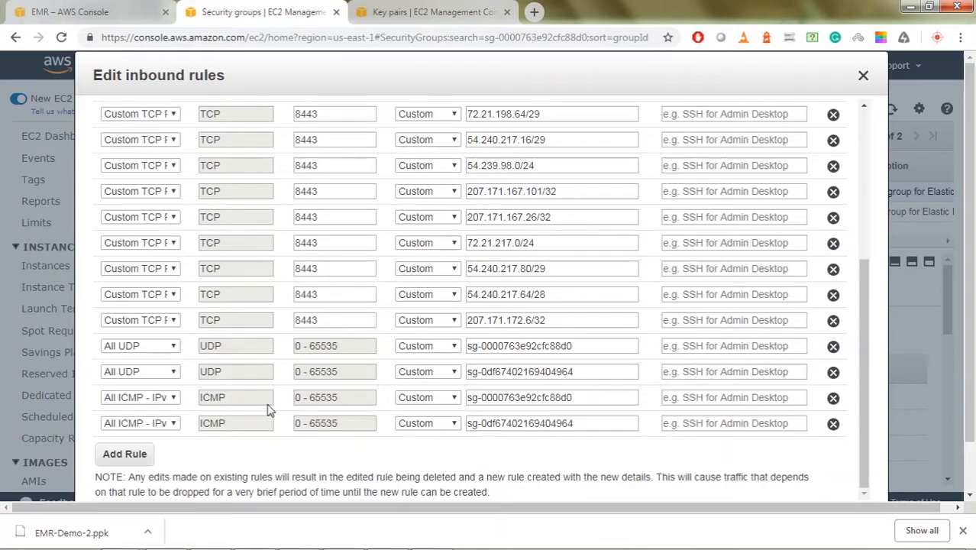
pyautogui.scroll(5, 265, 405)
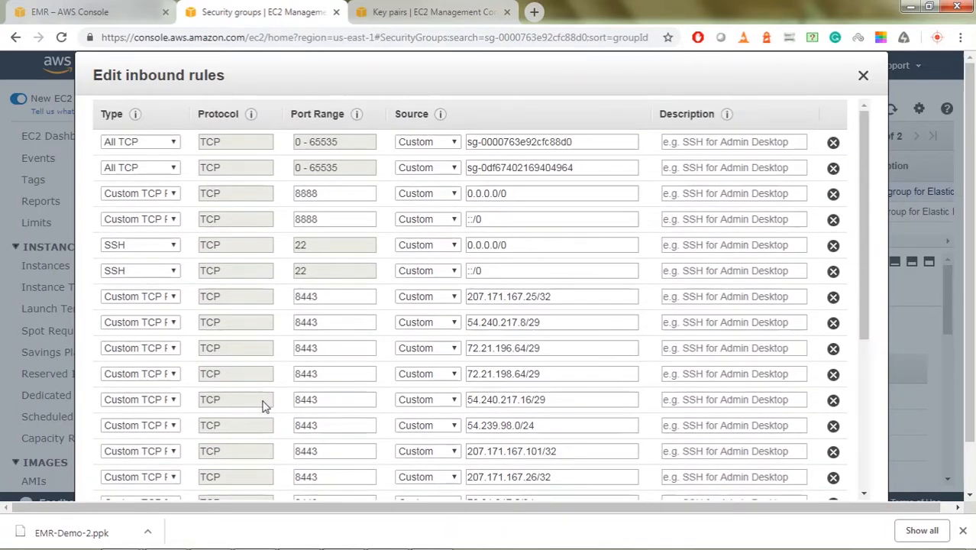
pyautogui.moveTo(328, 194); pyautogui.dragTo(251, 209)
pyautogui.moveTo(314, 251); pyautogui.dragTo(292, 248)
pyautogui.click(328, 223)
pyautogui.moveTo(329, 221); pyautogui.dragTo(287, 195)
# - Check the source options for the first port 8888 rule, and close the inbound rules without saving
pyautogui.click(428, 194)
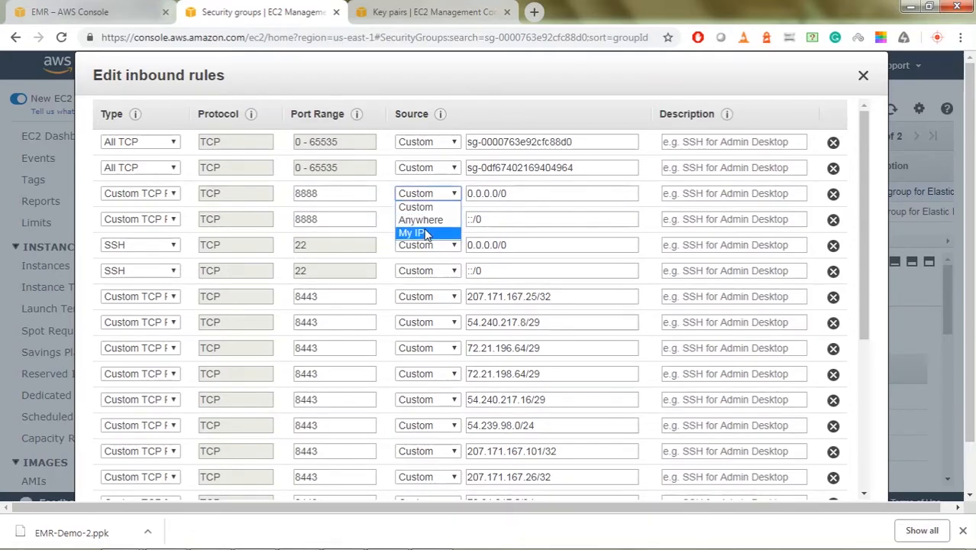
pyautogui.click(437, 203)
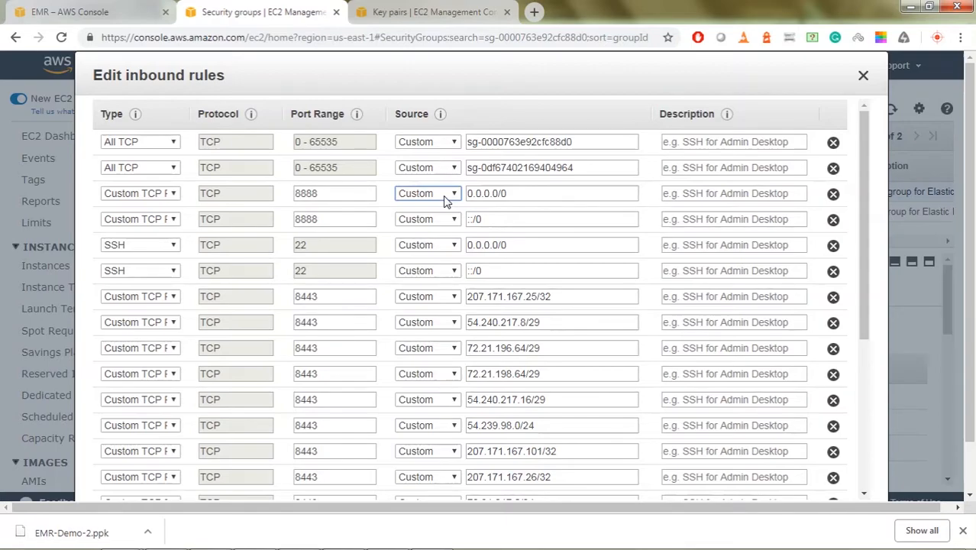
pyautogui.click(447, 197)
pyautogui.click(430, 207)
pyautogui.scroll(-10, 401, 271)
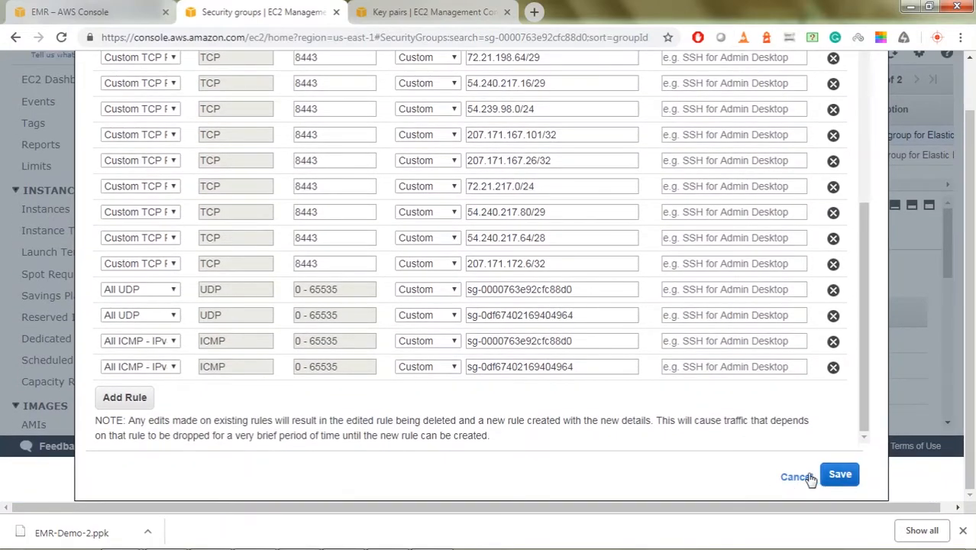
pyautogui.click(809, 477)
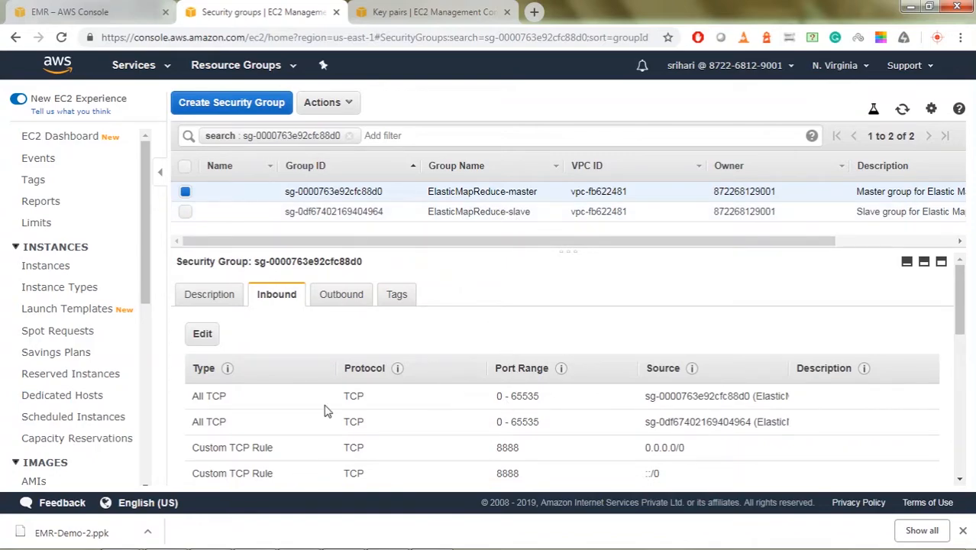
# - Copy the master public DNS from the EMR cluster summary and enter it as the host name in PuTTY
pyautogui.click(88, 16)
pyautogui.scroll(2, 426, 304)
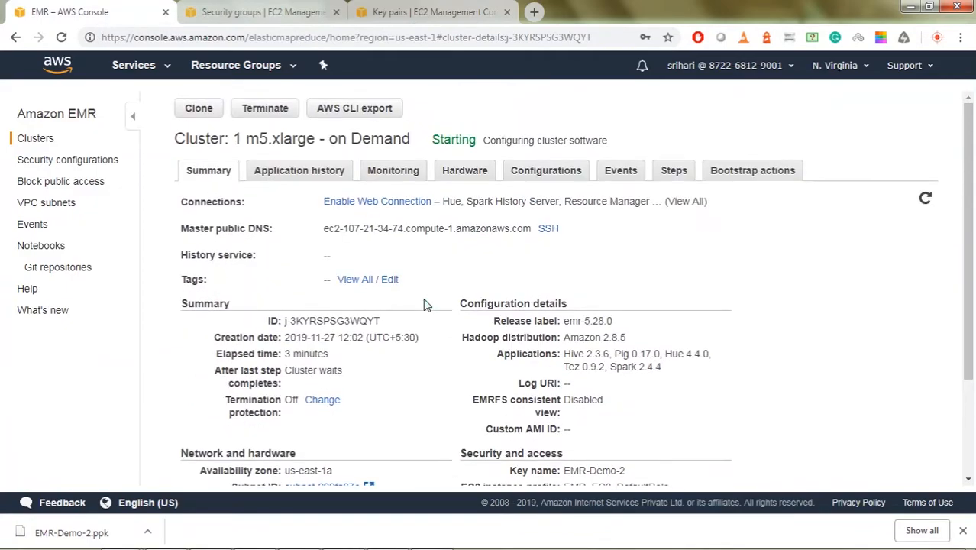
pyautogui.moveTo(325, 230); pyautogui.dragTo(538, 235)
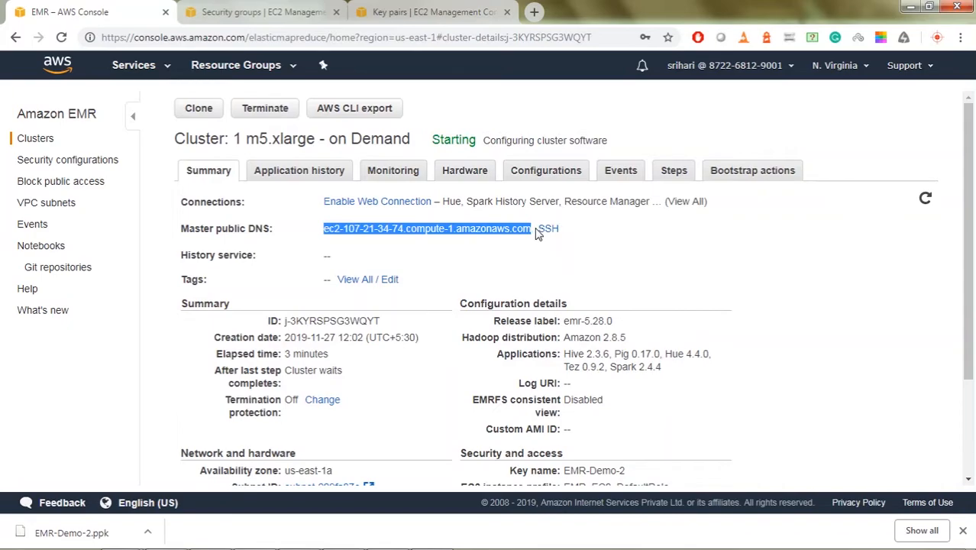
pyautogui.moveTo(437, 201); pyautogui.dragTo(649, 202)
pyautogui.moveTo(531, 230); pyautogui.dragTo(324, 232)
pyautogui.click(81, 528)
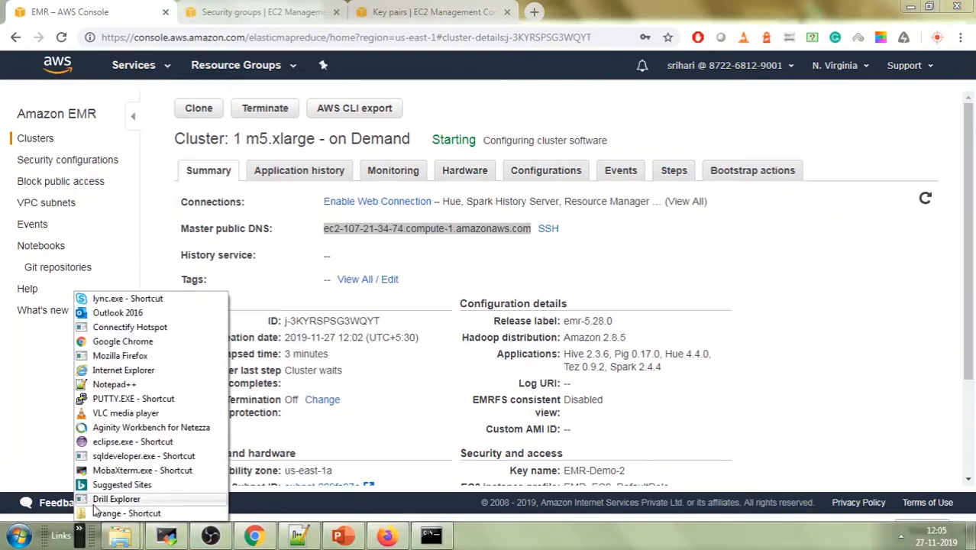
pyautogui.click(126, 399)
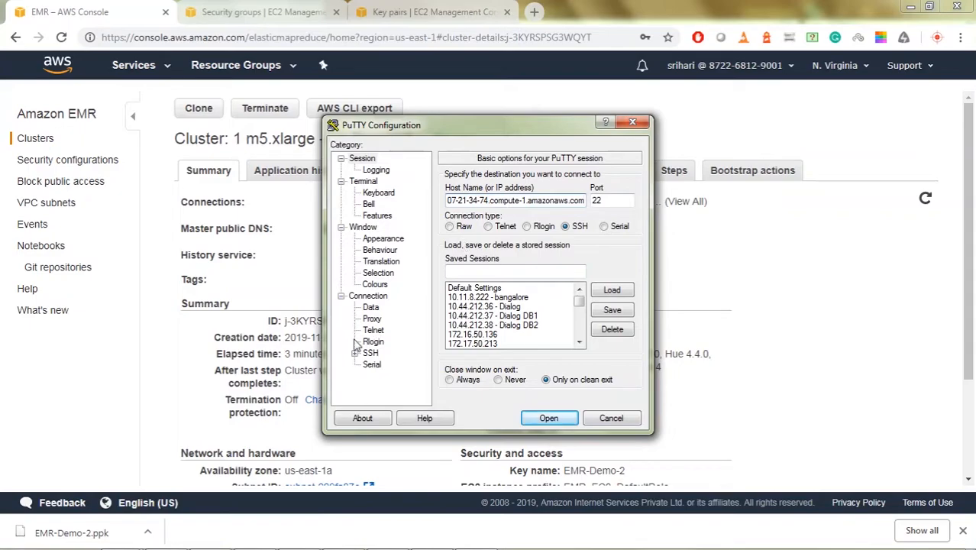
# - Set EMR-Demo-2.ppk as the private key file for SSH authentication and open the connection
pyautogui.click(355, 353)
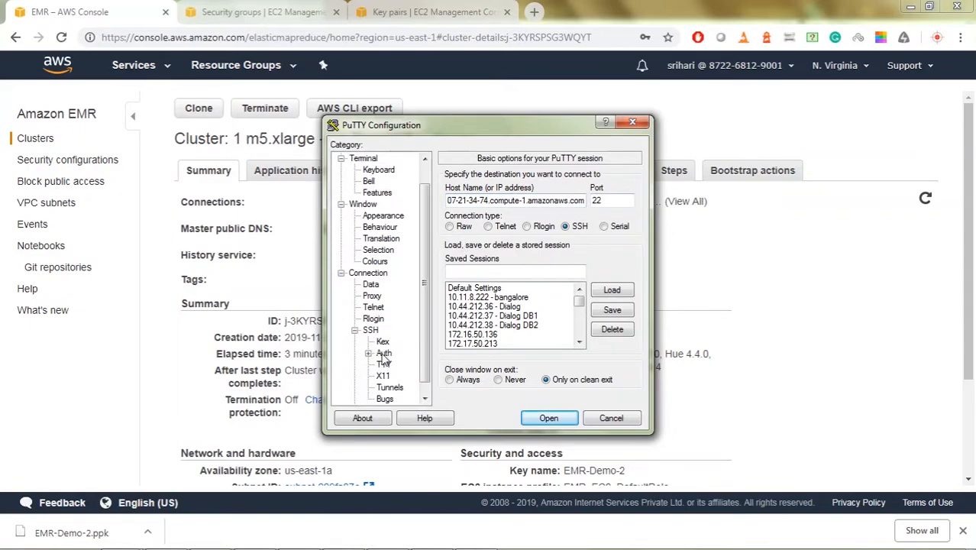
pyautogui.click(384, 353)
pyautogui.click(604, 320)
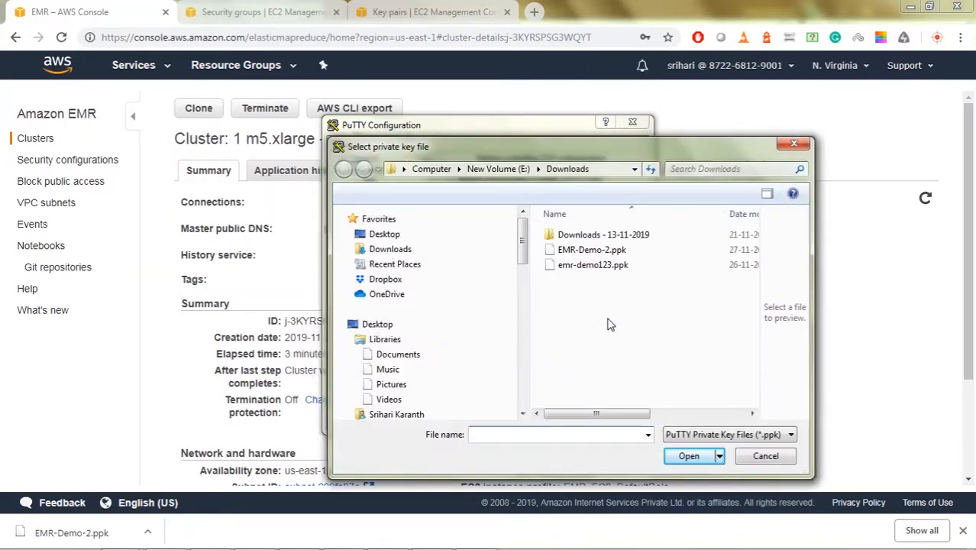
pyautogui.doubleClick(601, 251)
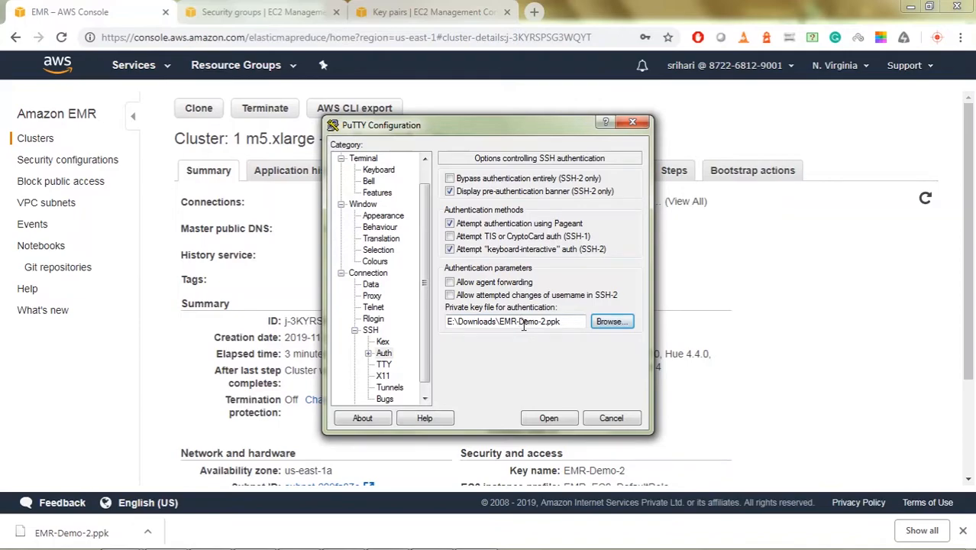
pyautogui.moveTo(435, 130); pyautogui.dragTo(556, 120)
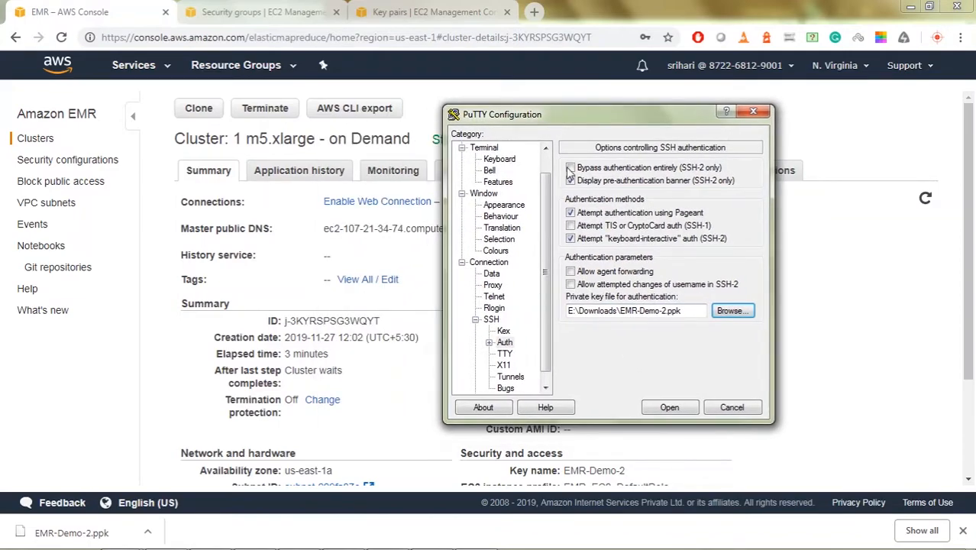
pyautogui.click(669, 408)
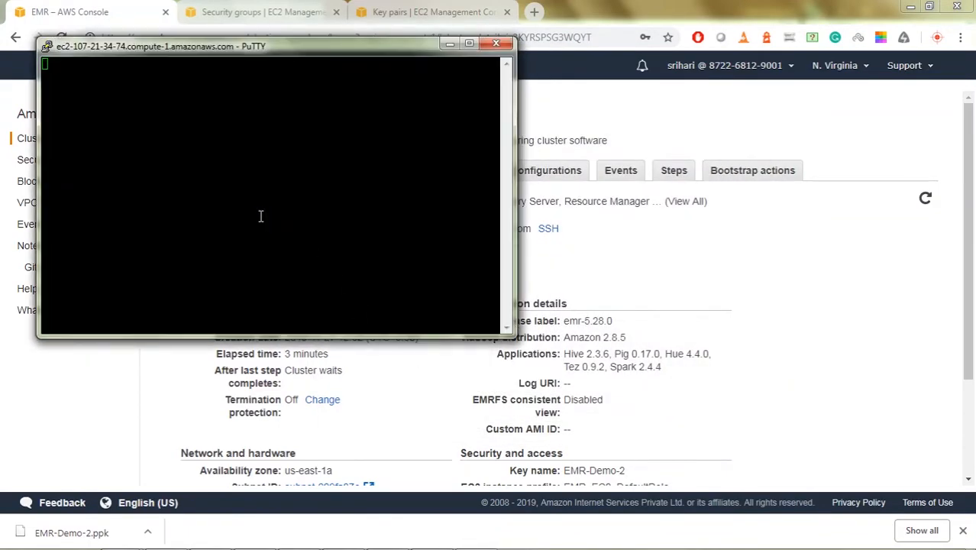
# - Log in to the master node as hadoop and maximize the terminal window
pyautogui.click(409, 386)
pyautogui.write('hadoop')
pyautogui.press('Return')
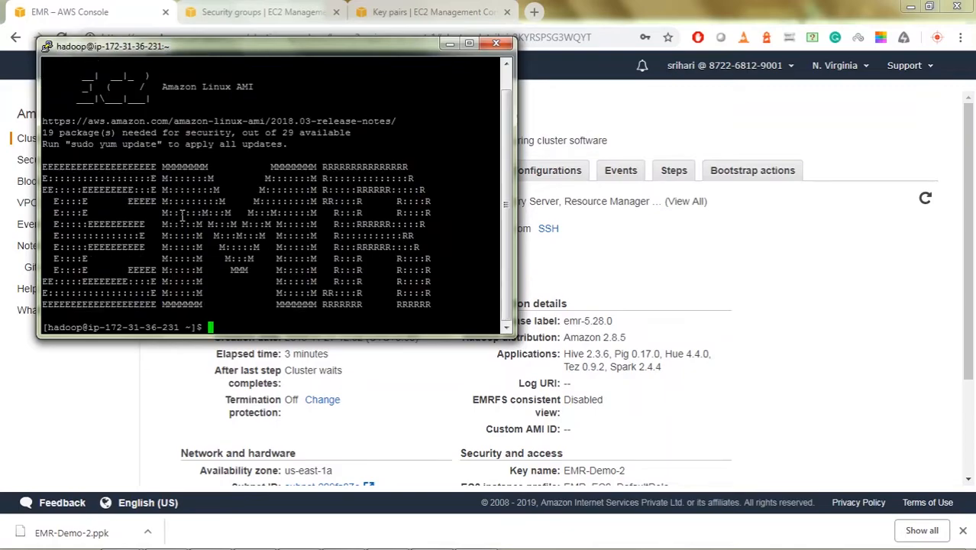
pyautogui.click(470, 44)
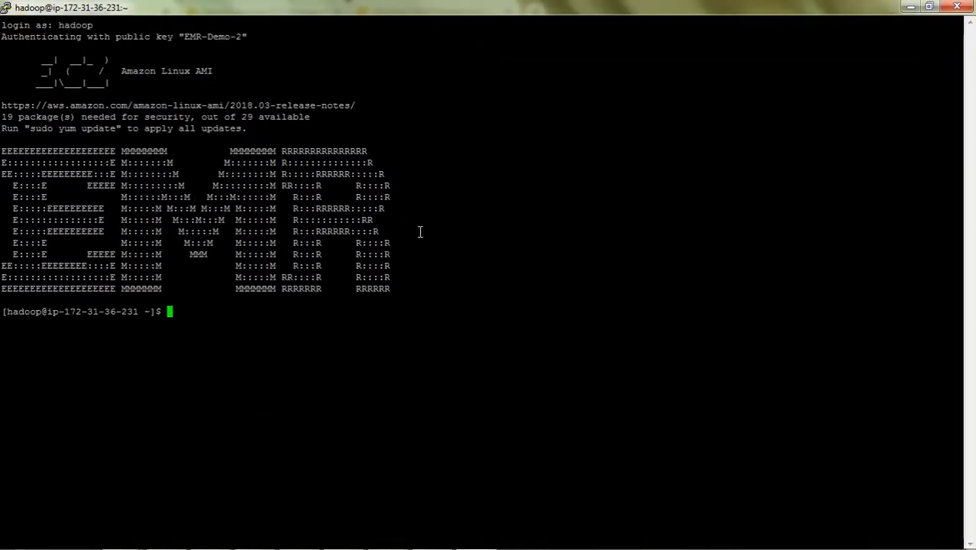
# - Check the master node's disk space with df -h
pyautogui.write('df -h')
pyautogui.press('Return')
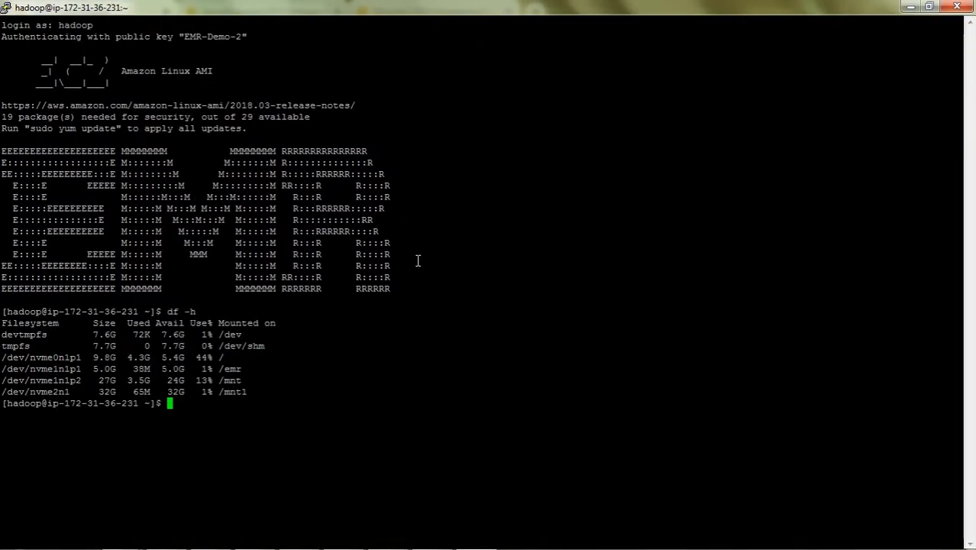
pyautogui.moveTo(4, 368)
pyautogui.mouseDown()
pyautogui.moveTo(161, 356)
pyautogui.moveTo(44, 349)
pyautogui.moveTo(247, 395)
pyautogui.moveTo(3, 368)
pyautogui.mouseUp()
pyautogui.click(28, 367)
pyautogui.click(278, 388)
pyautogui.click(245, 397)
# - Check the master node's memory in gigabytes with free -g, and add a few blank prompt lines
pyautogui.write('free -g')
pyautogui.press('Return')
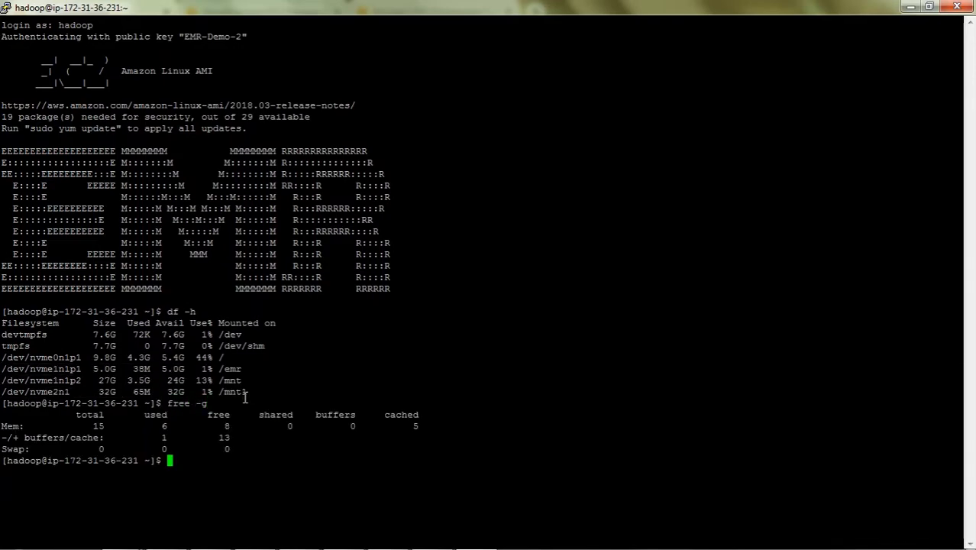
pyautogui.moveTo(90, 429); pyautogui.dragTo(117, 427)
pyautogui.click(488, 358)
pyautogui.press('Return')
pyautogui.press('Return')
pyautogui.press('Return')
pyautogui.press('Return')
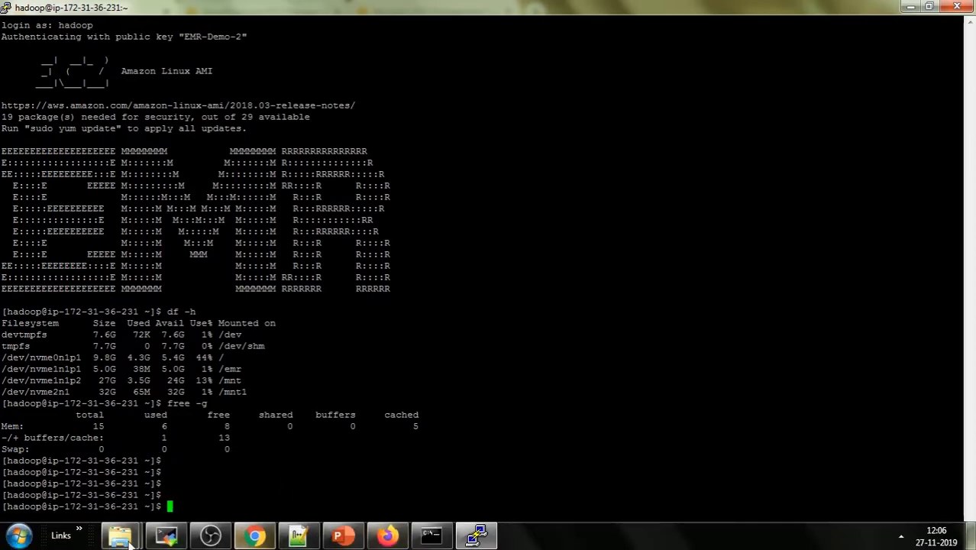
# - Switch to the Data folder on drive E and open TABLE_STRUCTURE.sql in Notepad++
pyautogui.moveTo(120, 535)
pyautogui.click(113, 489)
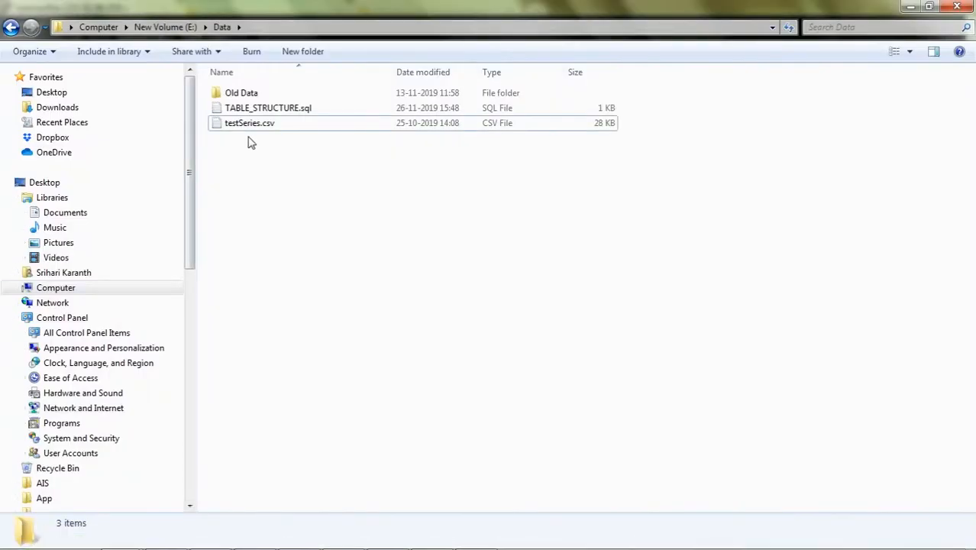
pyautogui.click(266, 112)
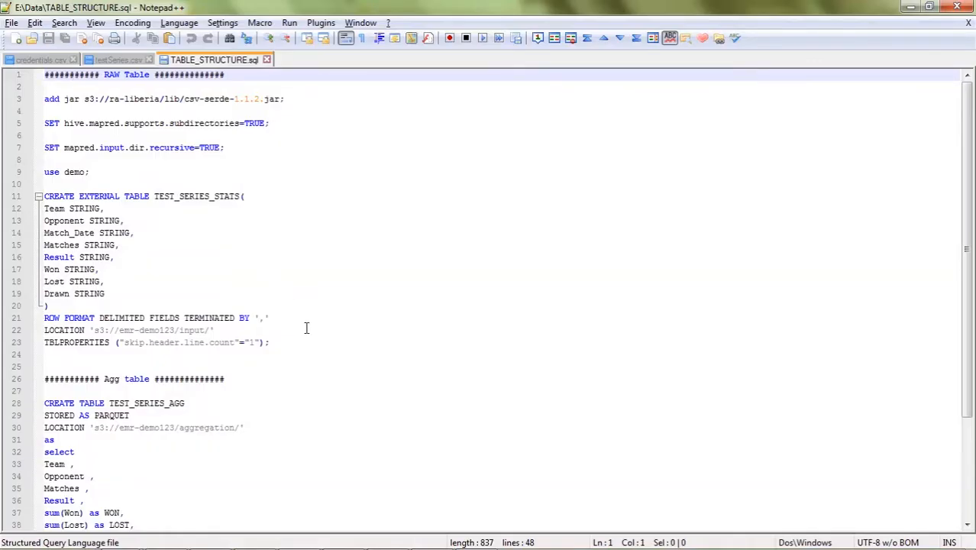
# - Set the location of the external table TEST_SERIES_STATS to 's3://emr-demo-2/input/'
pyautogui.moveTo(79, 195); pyautogui.dragTo(143, 195)
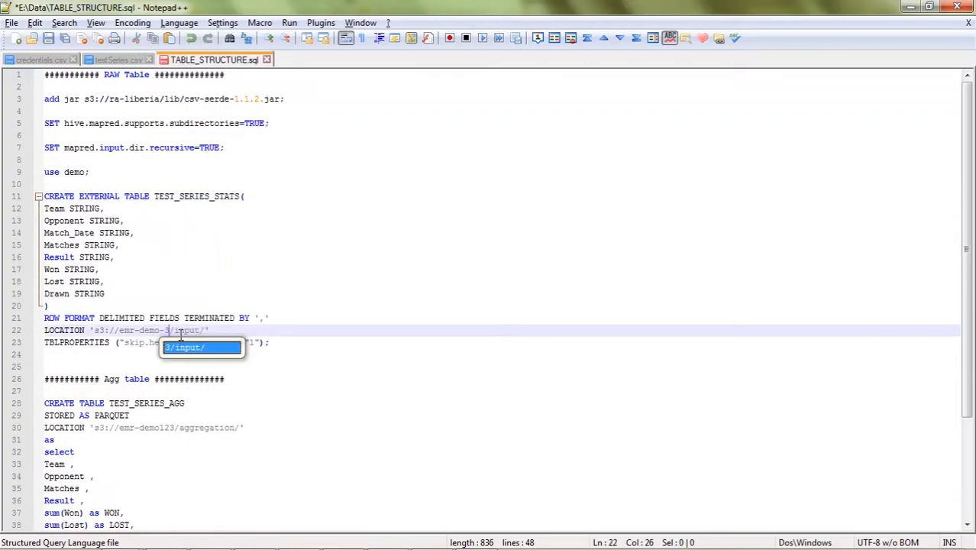
pyautogui.press('BackSpace')
pyautogui.write('2')
pyautogui.click(228, 328)
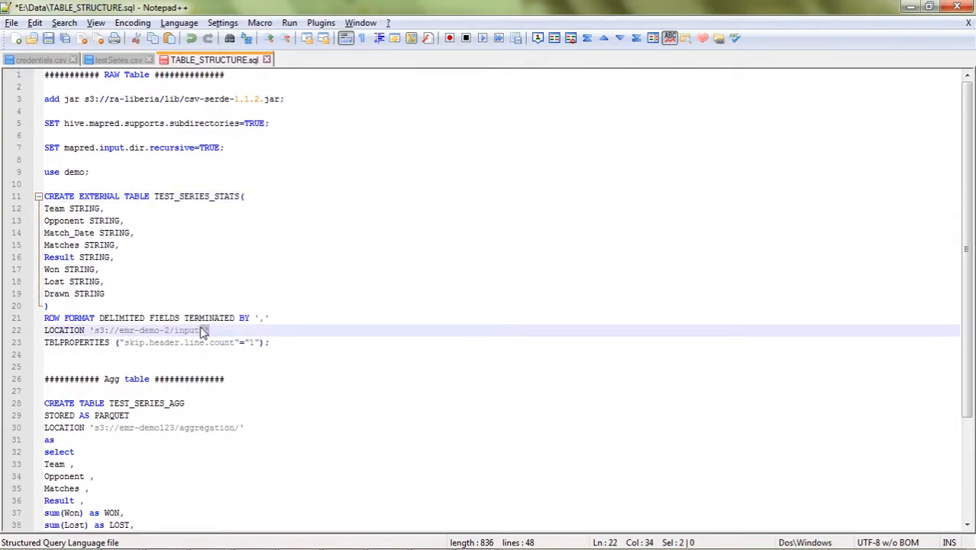
pyautogui.click(196, 332)
# - Review the header-skip property, field delimiter and column definitions of the TEST_SERIES_STATS table
pyautogui.moveTo(273, 343); pyautogui.dragTo(119, 352)
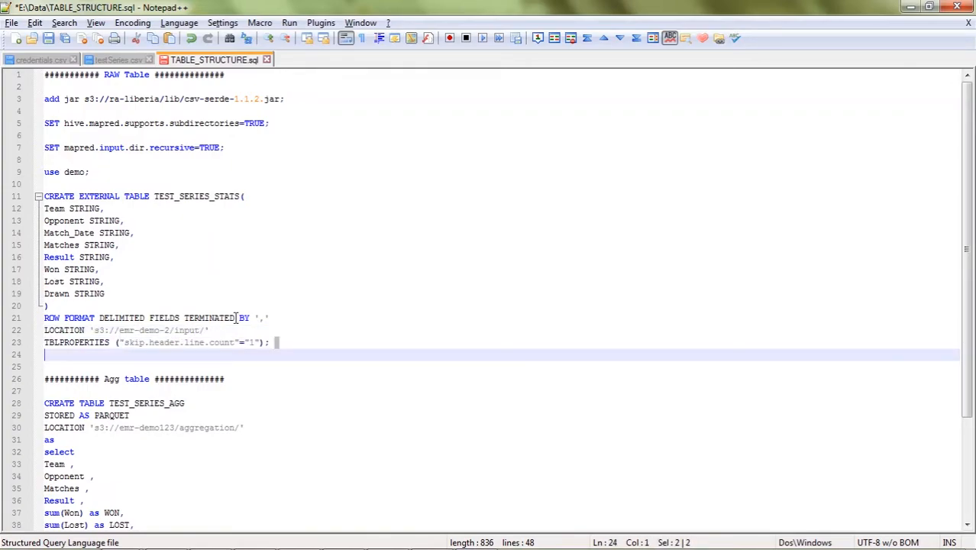
pyautogui.doubleClick(260, 317)
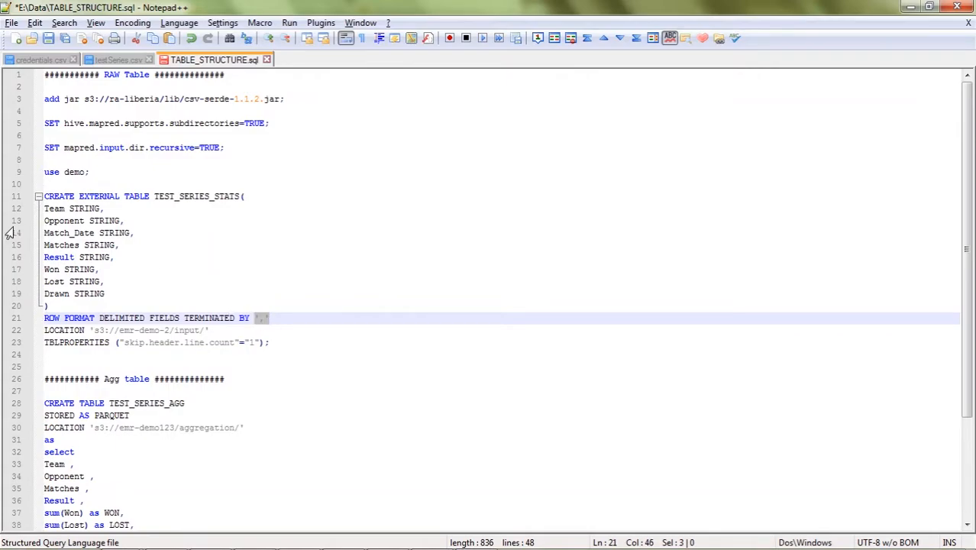
pyautogui.moveTo(45, 210)
pyautogui.mouseDown()
pyautogui.moveTo(65, 245)
pyautogui.moveTo(124, 287)
pyautogui.mouseUp()
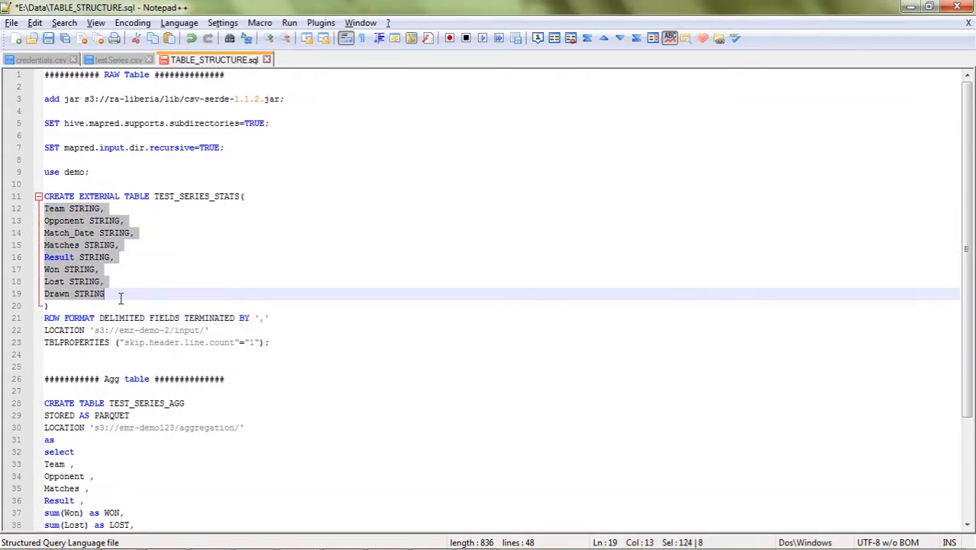
# - Add the statement "create database demo;" on its own line above "use demo;", followed by a blank line
pyautogui.click(68, 160)
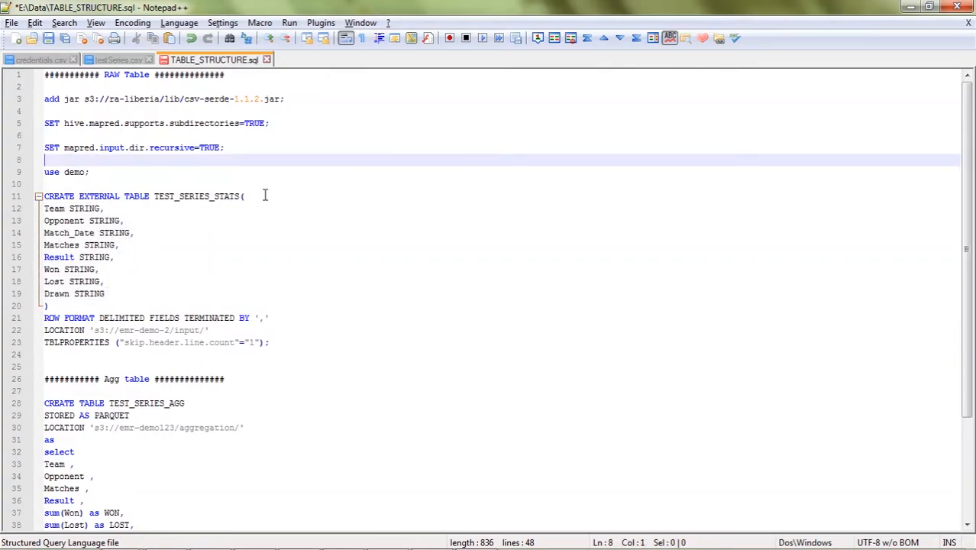
pyautogui.press('Return')
pyautogui.write('create database demo;')
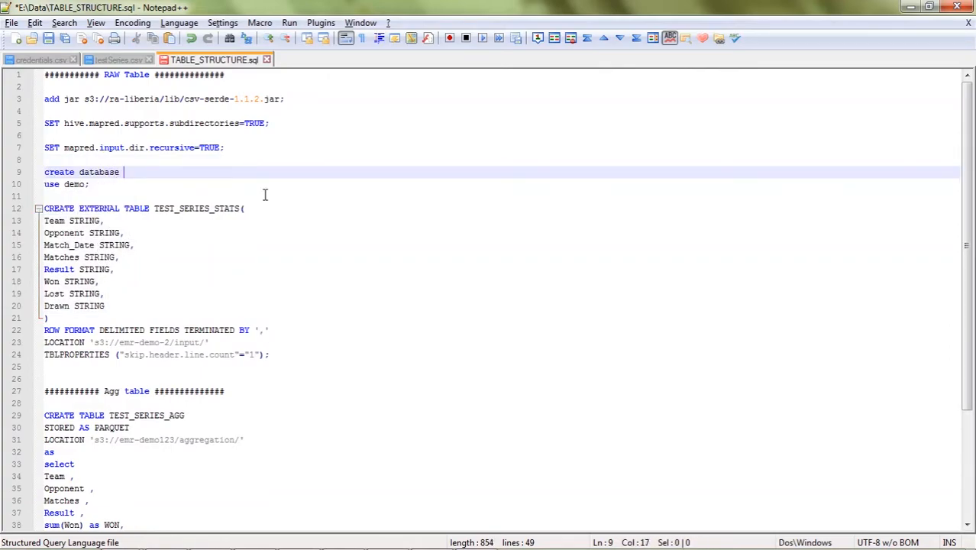
pyautogui.press('Return')
pyautogui.doubleClick(193, 221)
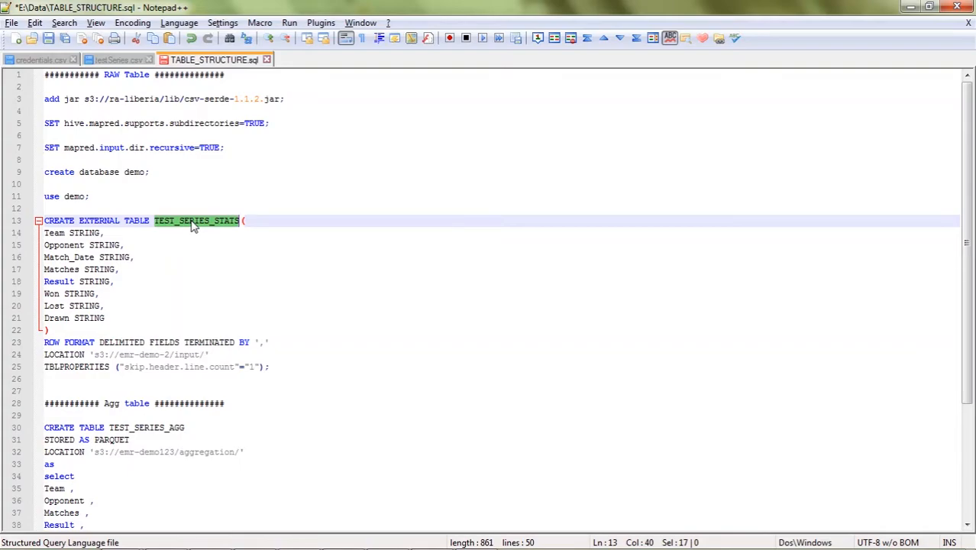
pyautogui.doubleClick(78, 196)
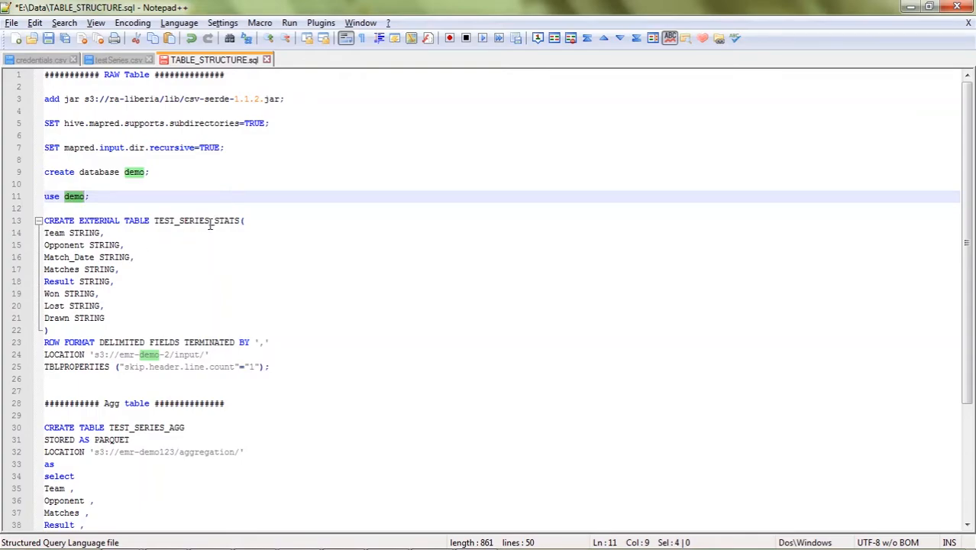
# - In the PuTTY session, create external_table.sql with vi, paste the raw table statements through TEST_SERIES_STATS into it, and save the file
pyautogui.scroll(-1, 210, 227)
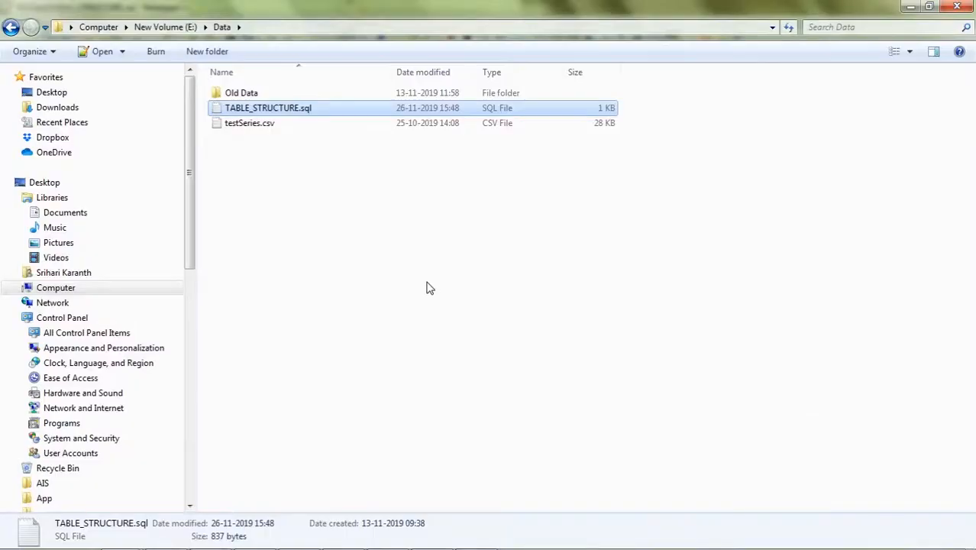
pyautogui.hotkey('alt', 'Tab')
pyautogui.write('vi ')
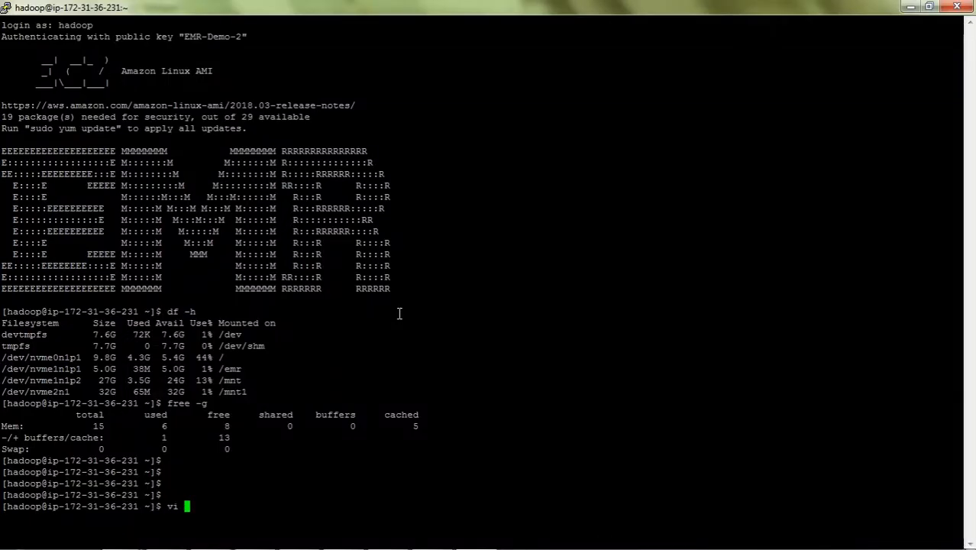
pyautogui.write('external_table.sql')
pyautogui.press('Return')
pyautogui.press('i')
pyautogui.rightClick(399, 313)
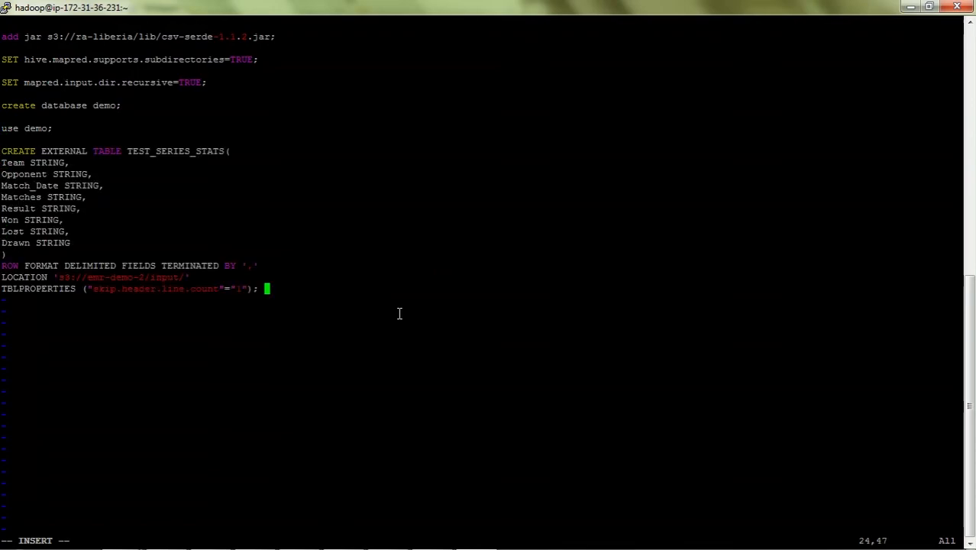
pyautogui.press('Escape')
pyautogui.write(':wq')
pyautogui.press('Return')
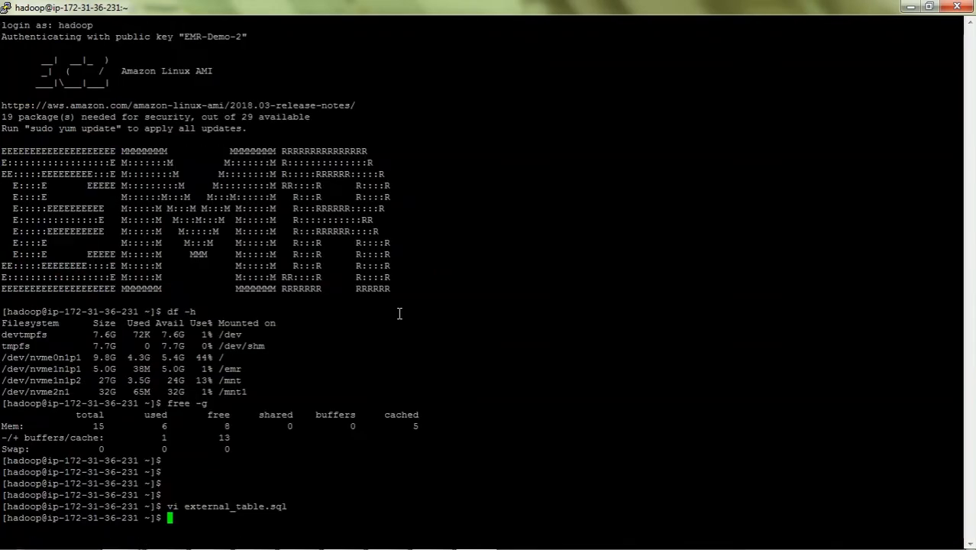
# - Switch to the EMR console in Chrome and refresh the cluster's summary to check its status
pyautogui.press('Up')
pyautogui.hotkey('alt', 'Tab')
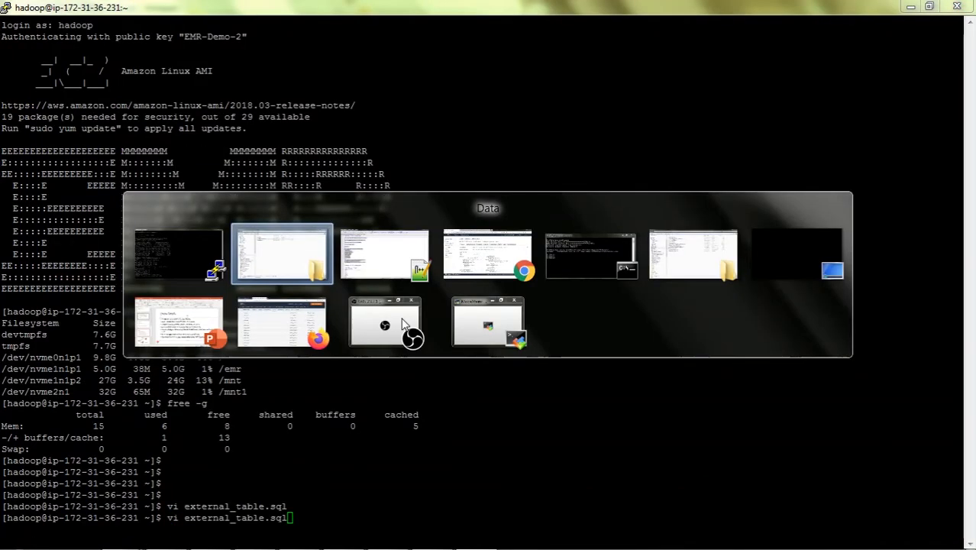
pyautogui.hotkey('alt', 'Tab')
pyautogui.hotkey('alt', 'Tab')
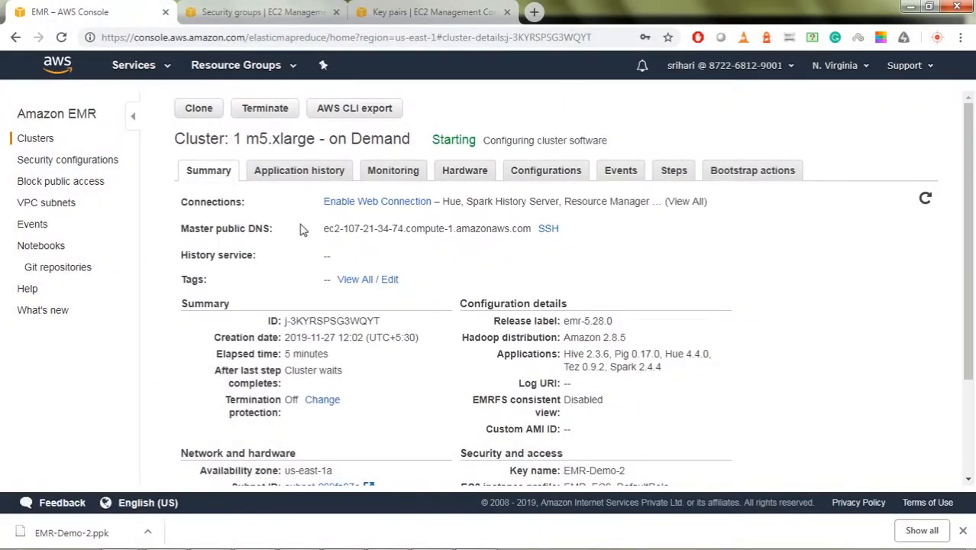
pyautogui.click(925, 199)
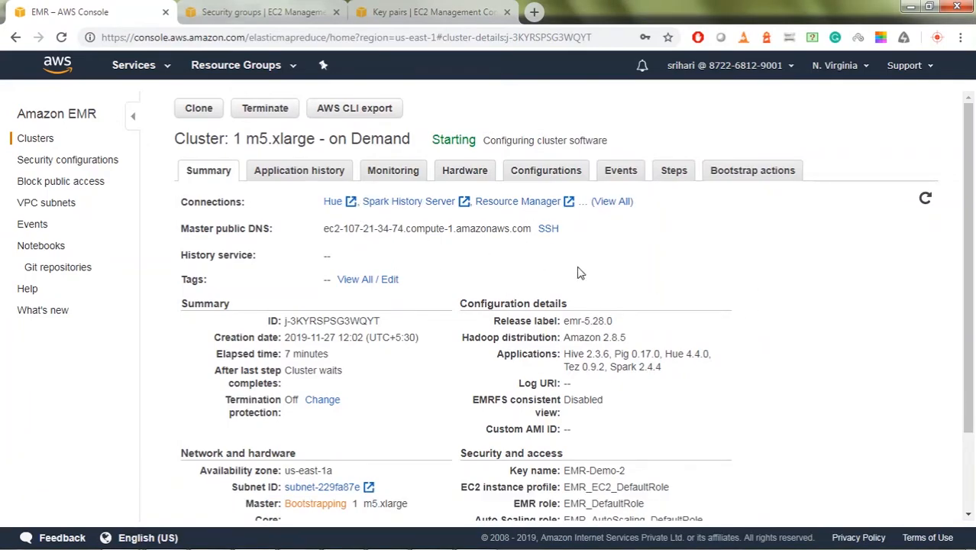
# - Return to the PuTTY session and execute the script with "hive -f external_table.sql"
pyautogui.hotkey('alt', 'Tab')
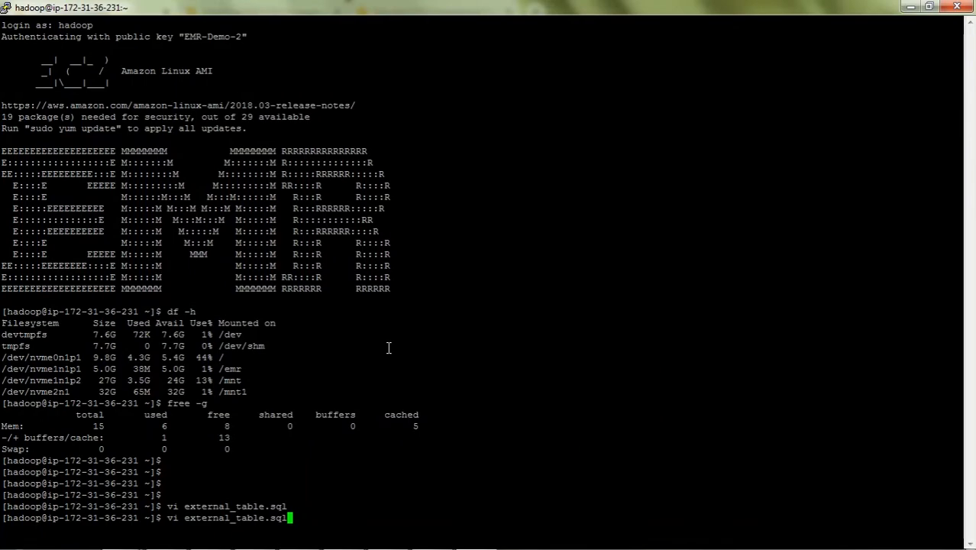
pyautogui.press('Home')
pyautogui.press('Delete')
pyautogui.press('Delete')
pyautogui.write('h9ve')
pyautogui.press('BackSpace')
pyautogui.press('BackSpace')
pyautogui.press('BackSpace')
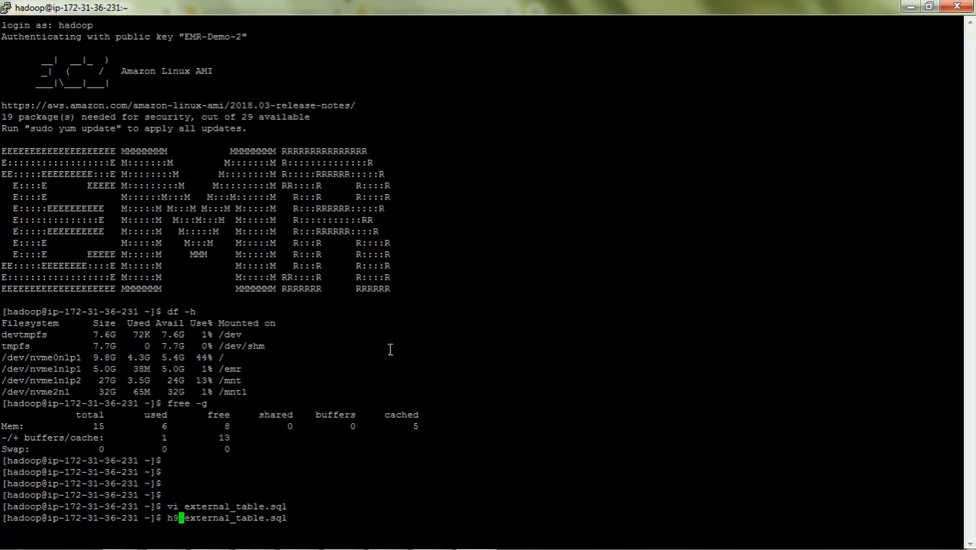
pyautogui.write('ive -f')
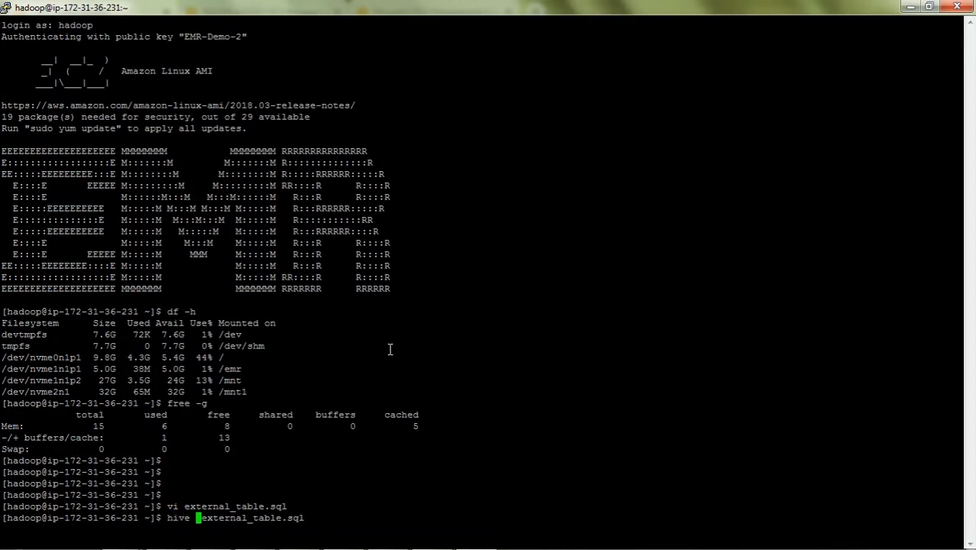
pyautogui.press('Return')
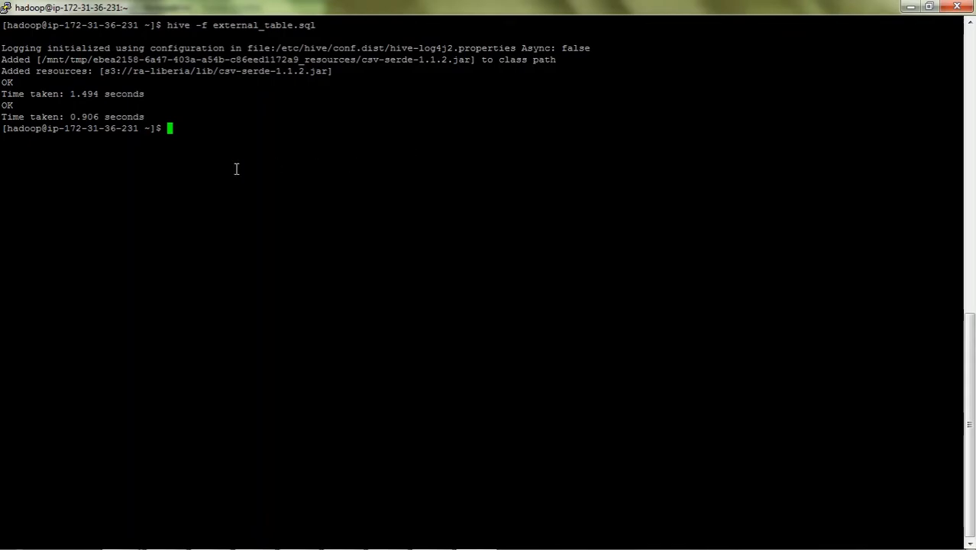
# - Switch to the EMR console in Chrome, open Hue from the cluster's connections and highlight port 8888 in its address
pyautogui.hotkey('alt', 'Tab')
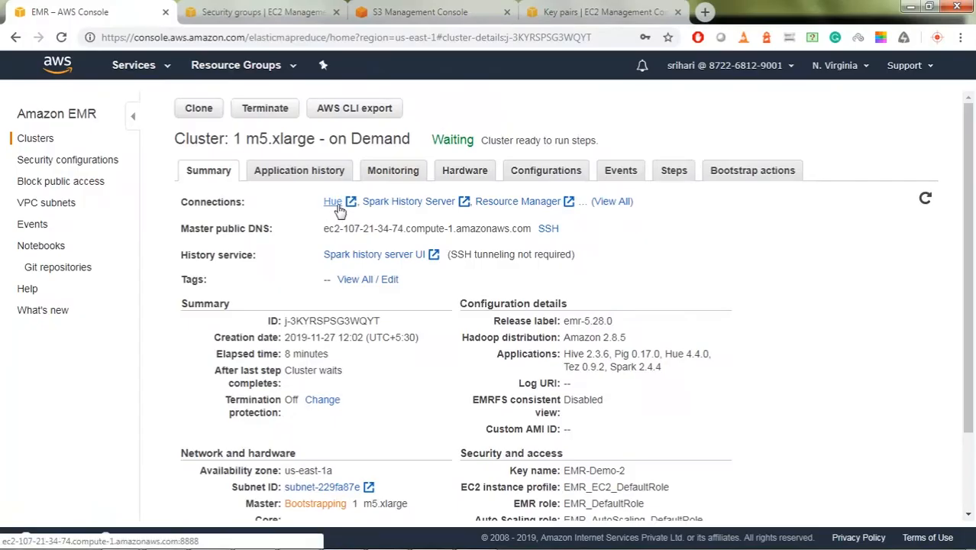
pyautogui.click(334, 200)
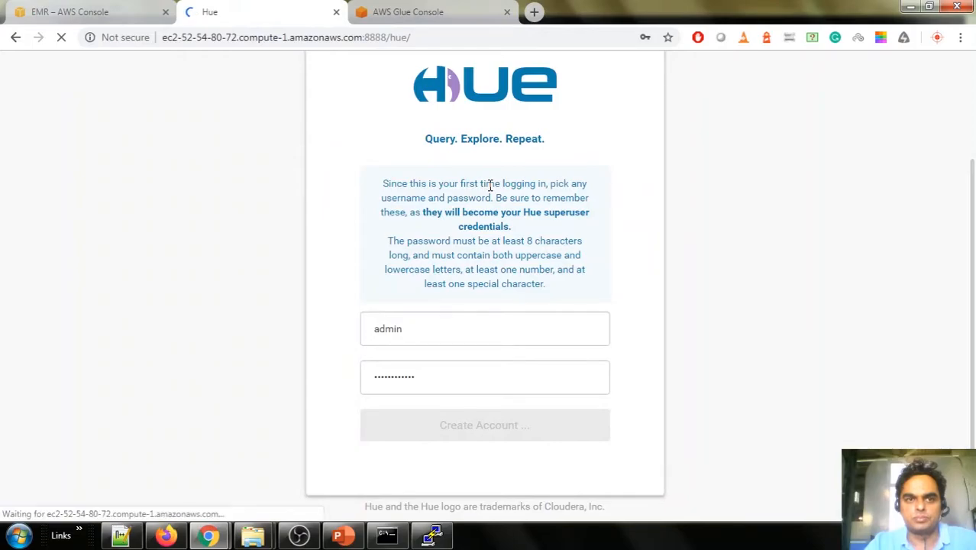
pyautogui.moveTo(365, 37); pyautogui.dragTo(387, 35)
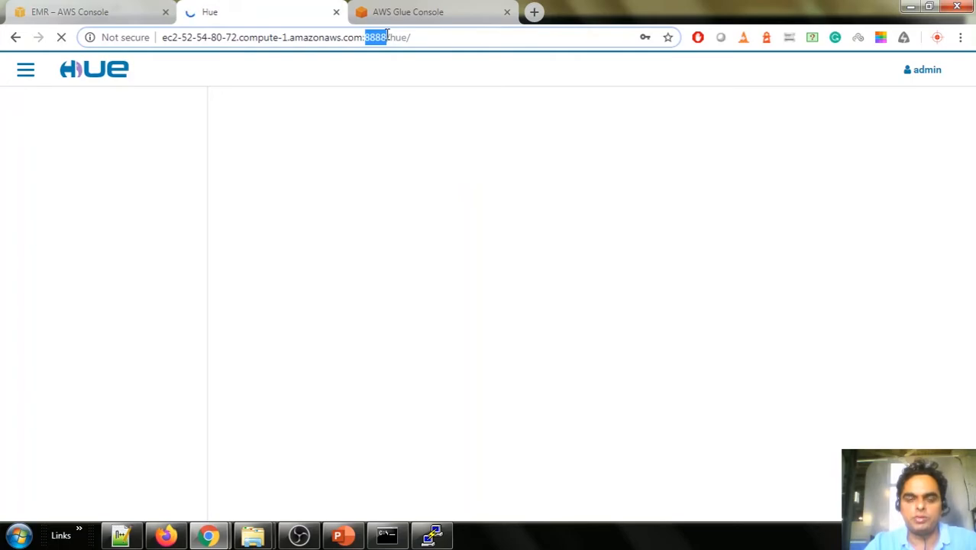
pyautogui.click(388, 40)
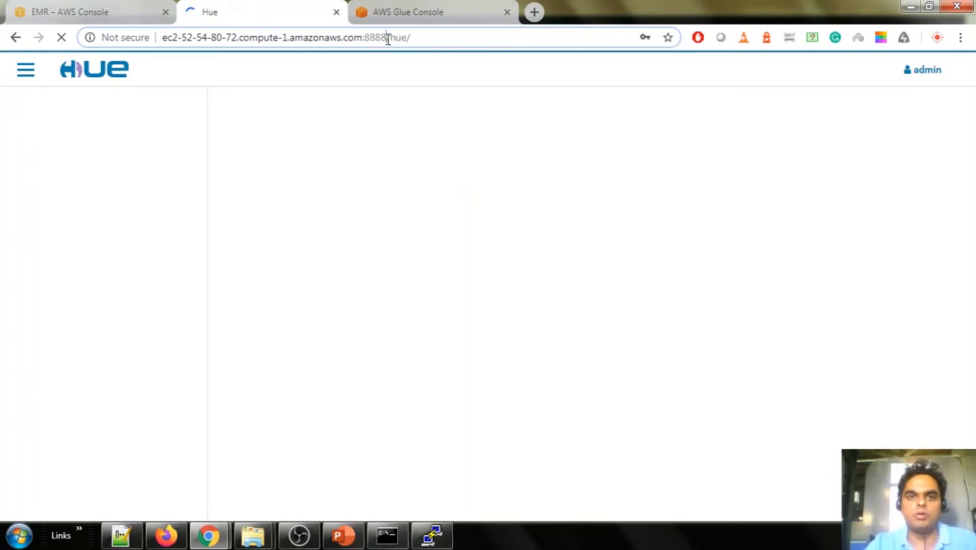
pyautogui.moveTo(388, 37); pyautogui.dragTo(363, 37)
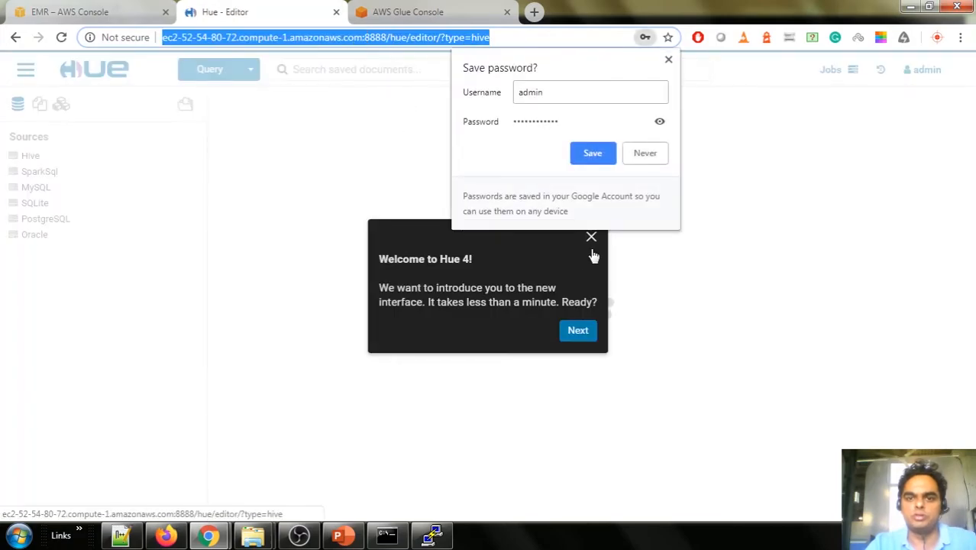
# - Dismiss the Hue welcome tour and open the demo database from the Hive databases
pyautogui.click(591, 235)
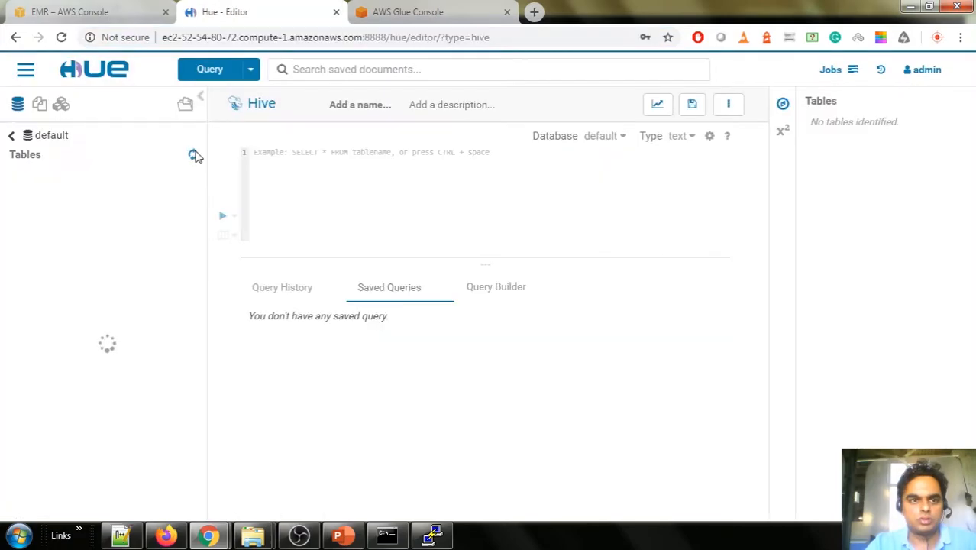
pyautogui.click(36, 137)
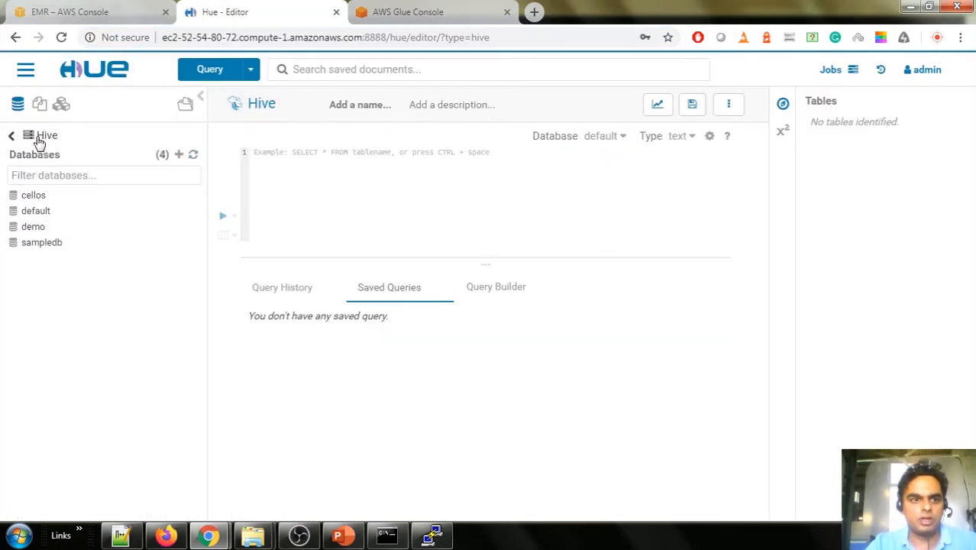
pyautogui.click(33, 227)
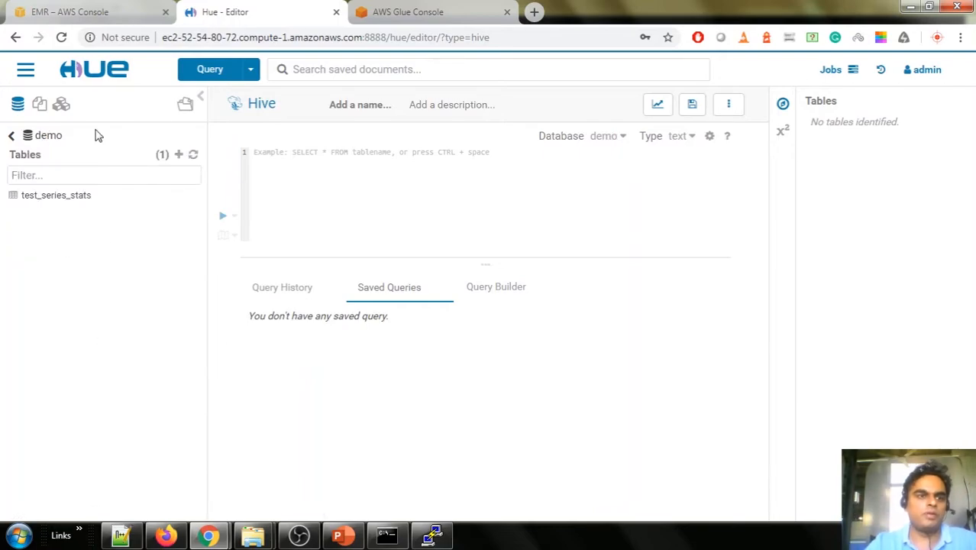
# - Run "SELECT * FROM demo.test_series_stats LIMIT 100;" in the Hive editor and look through the result rows
pyautogui.moveTo(46, 202); pyautogui.dragTo(354, 166)
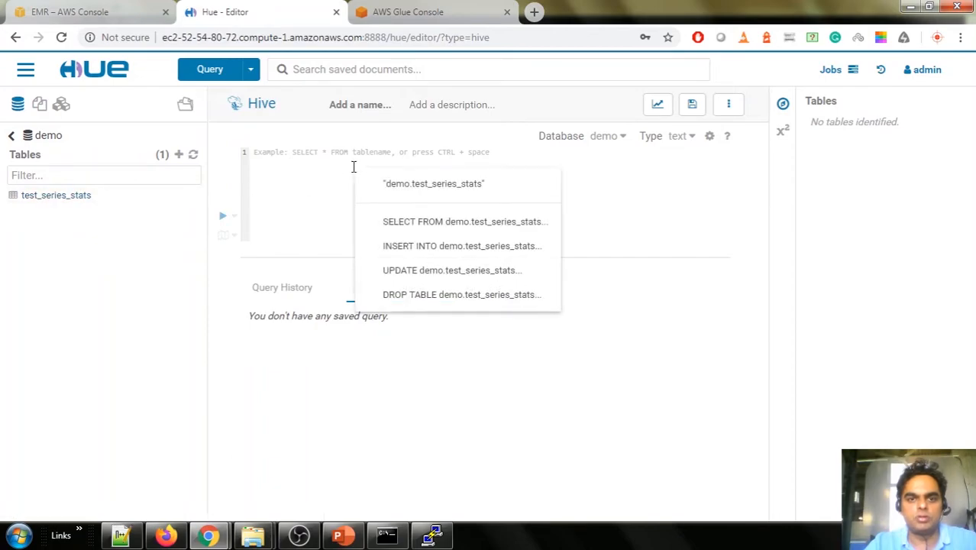
pyautogui.click(424, 222)
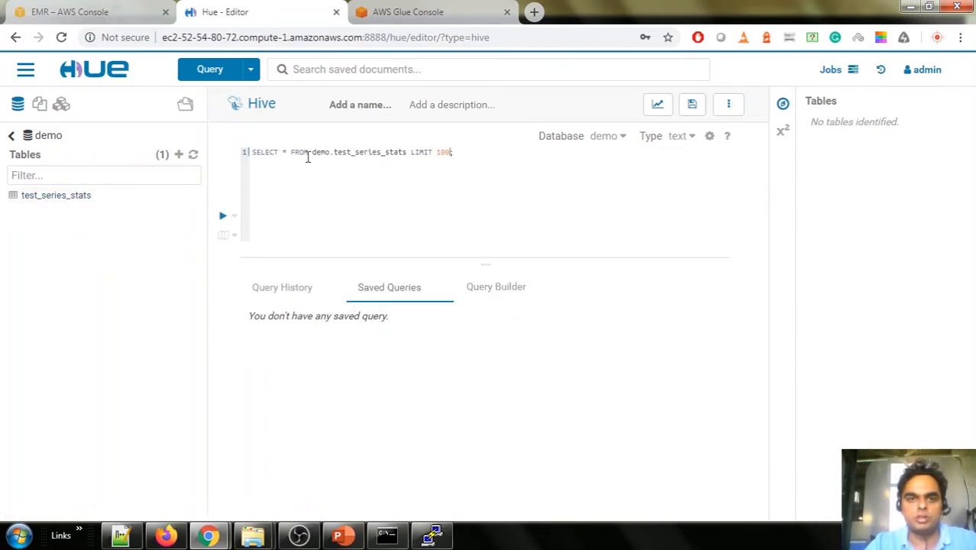
pyautogui.click(221, 217)
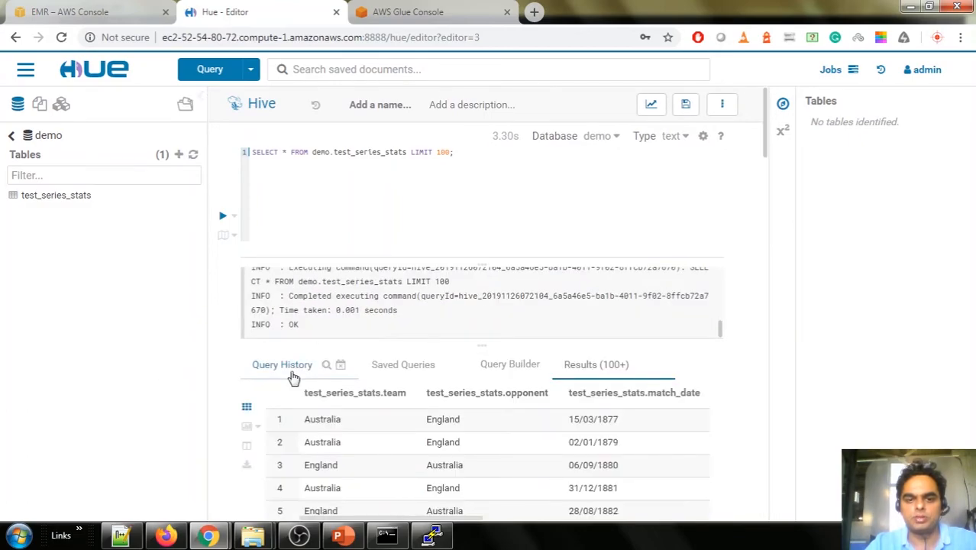
pyautogui.scroll(-3, 290, 376)
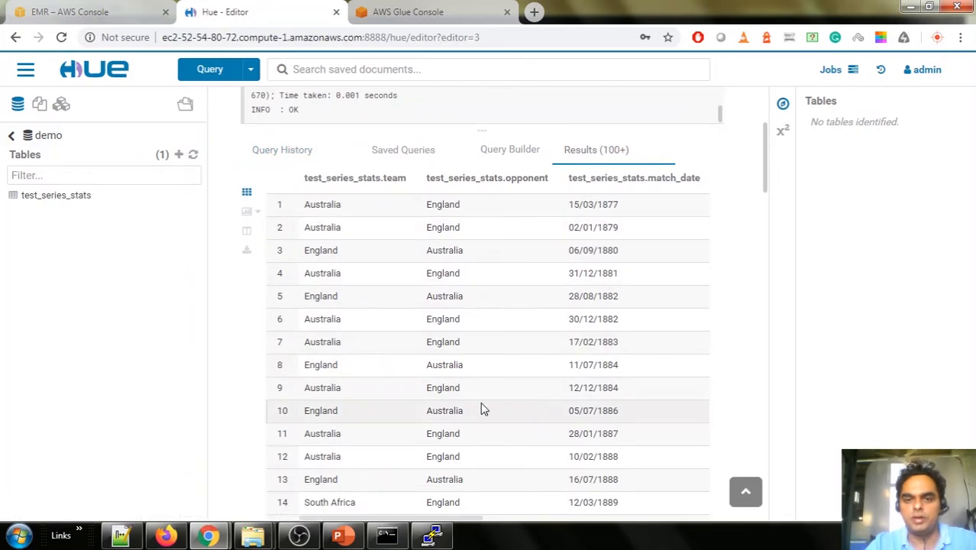
pyautogui.scroll(-6, 362, 359)
pyautogui.scroll(9, 375, 391)
# - Clear the test_series_stats query from the Hive editor
pyautogui.moveTo(470, 157); pyautogui.dragTo(241, 137)
pyautogui.click(340, 195)
pyautogui.hotkey('ctrl', 'a')
pyautogui.press('BackSpace')
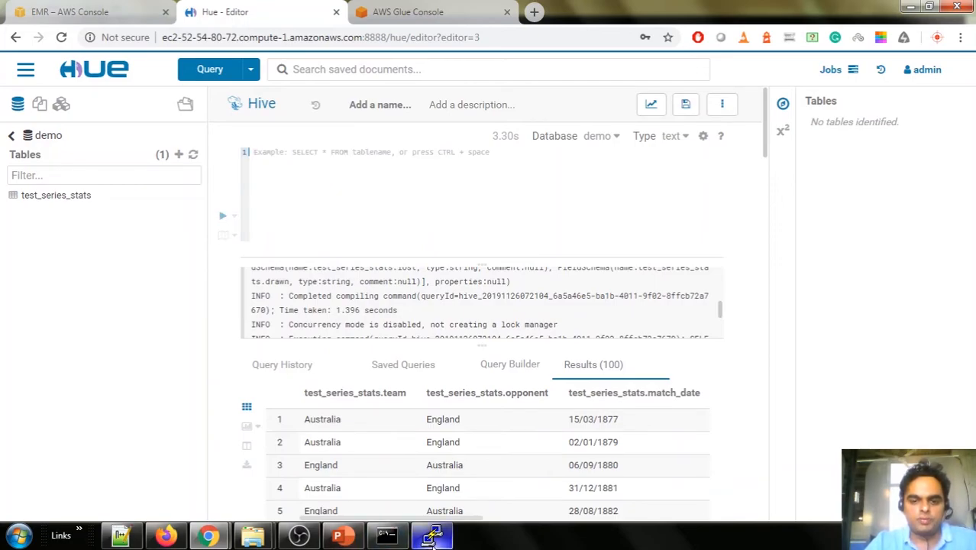
# - Copy the TEST_SERIES_AGG statement from TABLE_STRUCTURE.sql in Notepad++ and run it in Hue, with location 's3://emr-demo123/aggregation/'
pyautogui.click(121, 534)
pyautogui.scroll(-5, 157, 364)
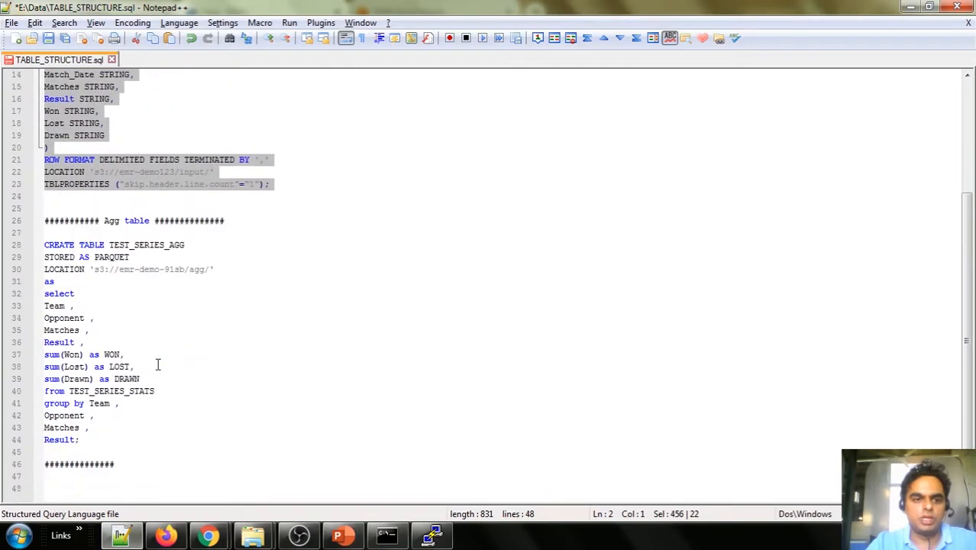
pyautogui.doubleClick(145, 245)
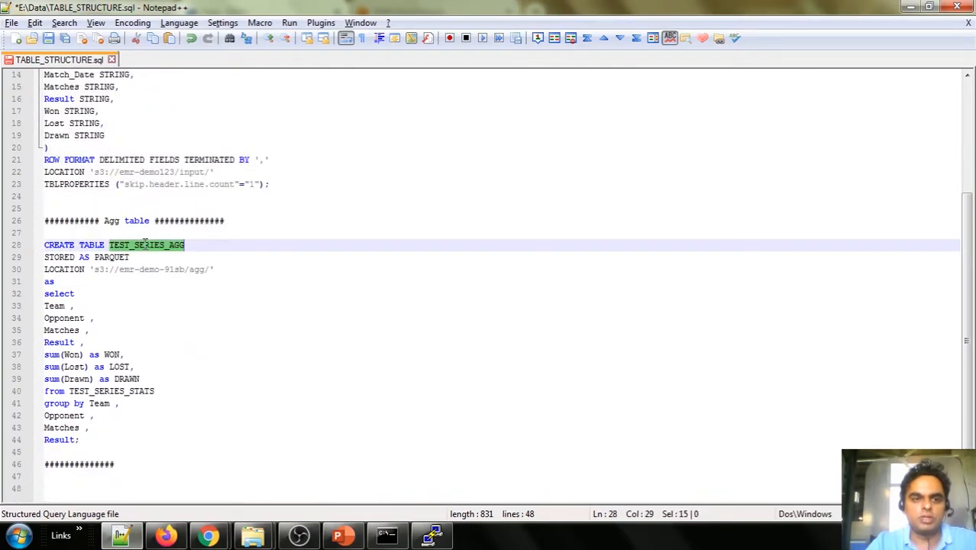
pyautogui.doubleClick(59, 330)
pyautogui.doubleClick(60, 342)
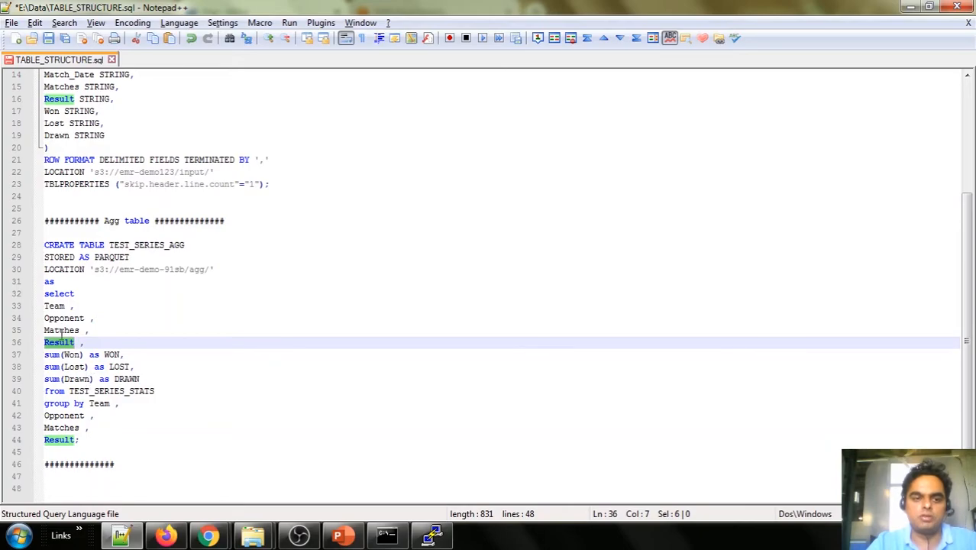
pyautogui.moveTo(76, 452); pyautogui.dragTo(44, 245)
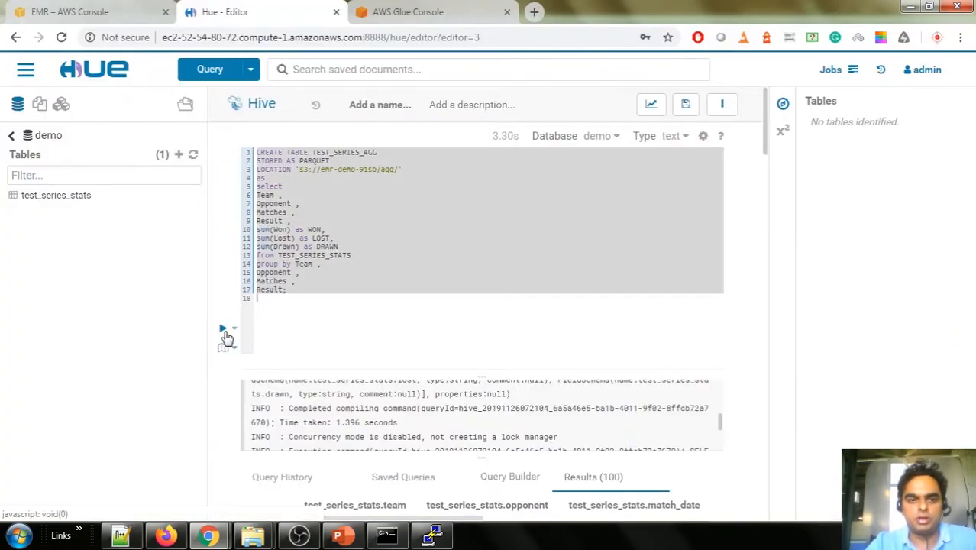
pyautogui.click(228, 338)
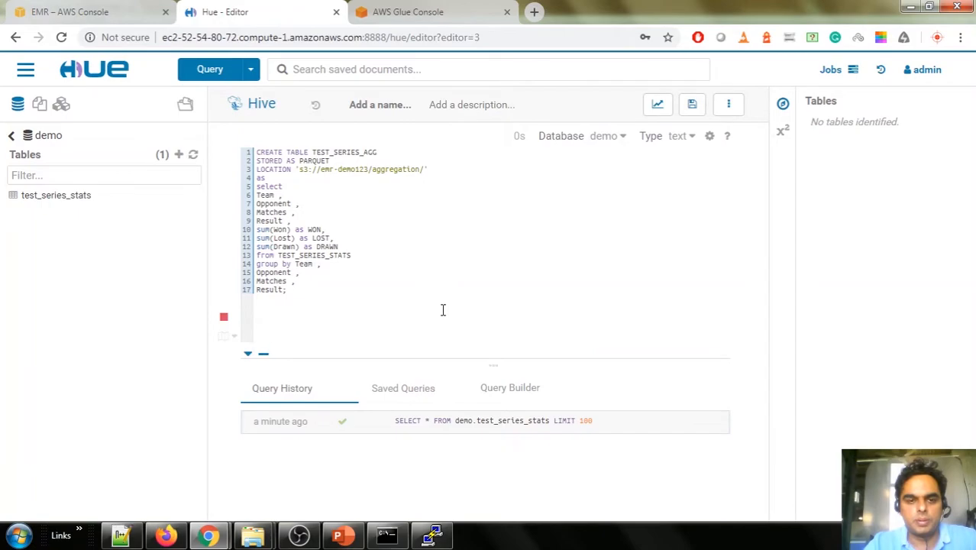
pyautogui.moveTo(257, 323); pyautogui.dragTo(303, 324)
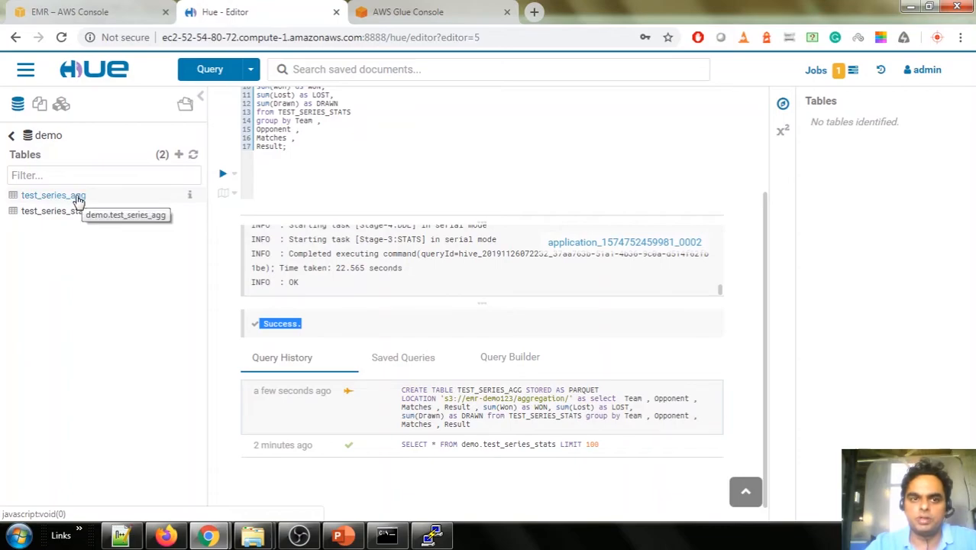
# - Clear the CREATE TABLE TEST_SERIES_AGG statement from the Hive editor
pyautogui.click(368, 168)
pyautogui.scroll(2, 368, 198)
pyautogui.hotkey('ctrl', 'a')
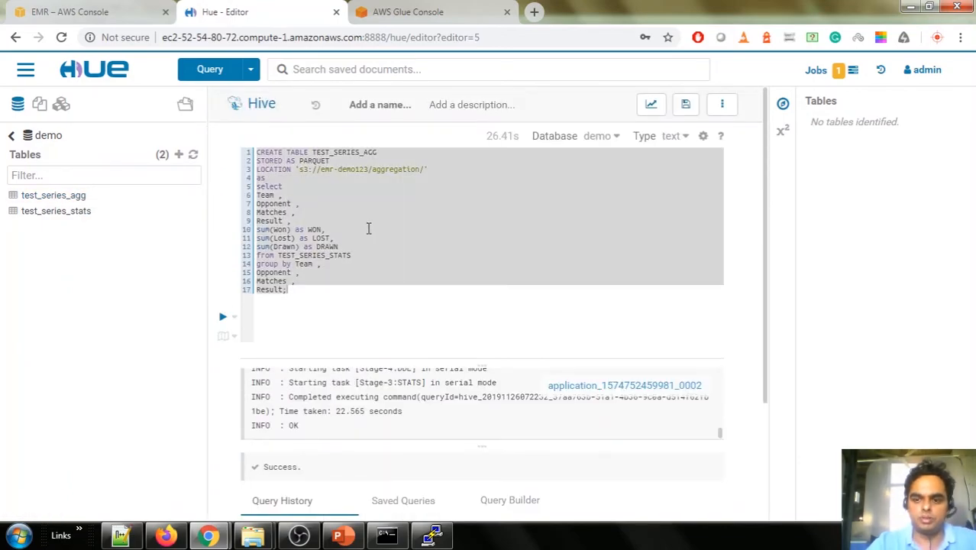
pyautogui.press('BackSpace')
# - Expand the test_series_agg table and view its column names and types in the table details, then close the details
pyautogui.click(54, 195)
pyautogui.rightClick(71, 197)
pyautogui.click(113, 214)
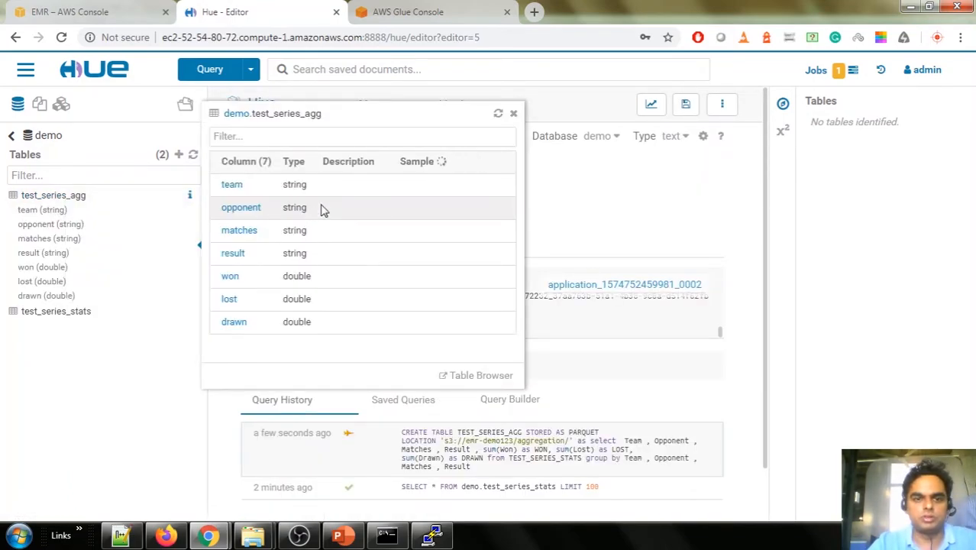
pyautogui.click(514, 113)
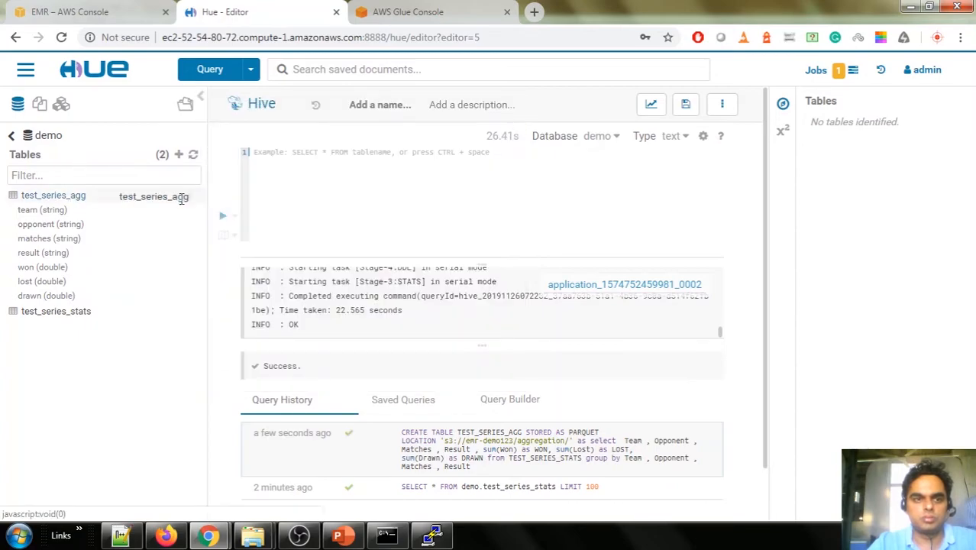
# - Run "SELECT * FROM demo.test_series_agg LIMIT 10;" in the Hive editor
pyautogui.moveTo(77, 205); pyautogui.dragTo(409, 183)
pyautogui.click(519, 232)
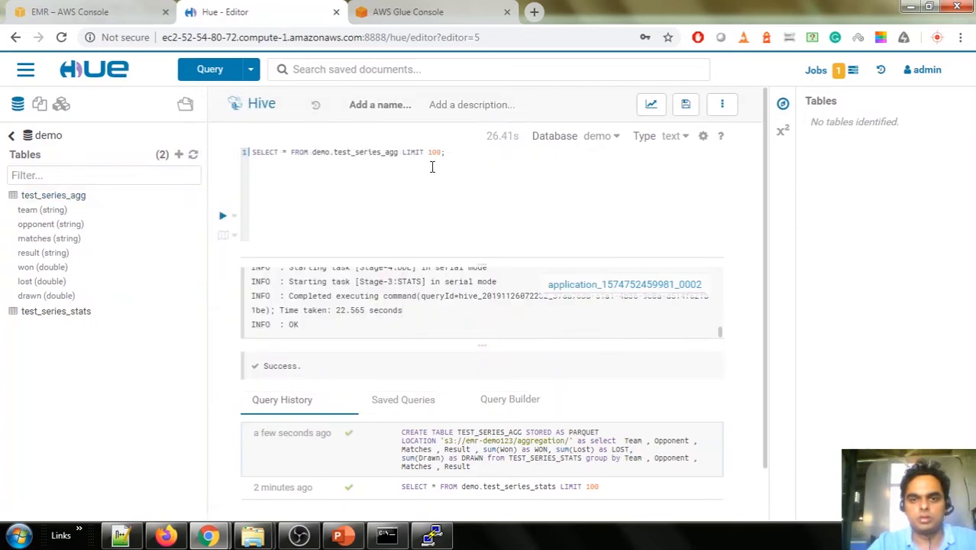
pyautogui.click(222, 217)
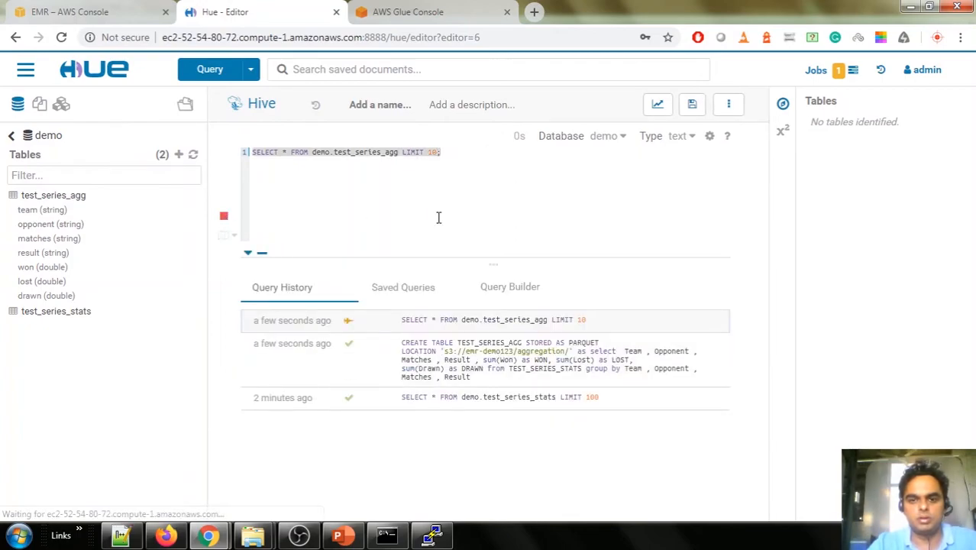
# - Examine all columns of the test_series_agg query results in Hue, including won, lost and drawn
pyautogui.moveTo(332, 520); pyautogui.dragTo(584, 525)
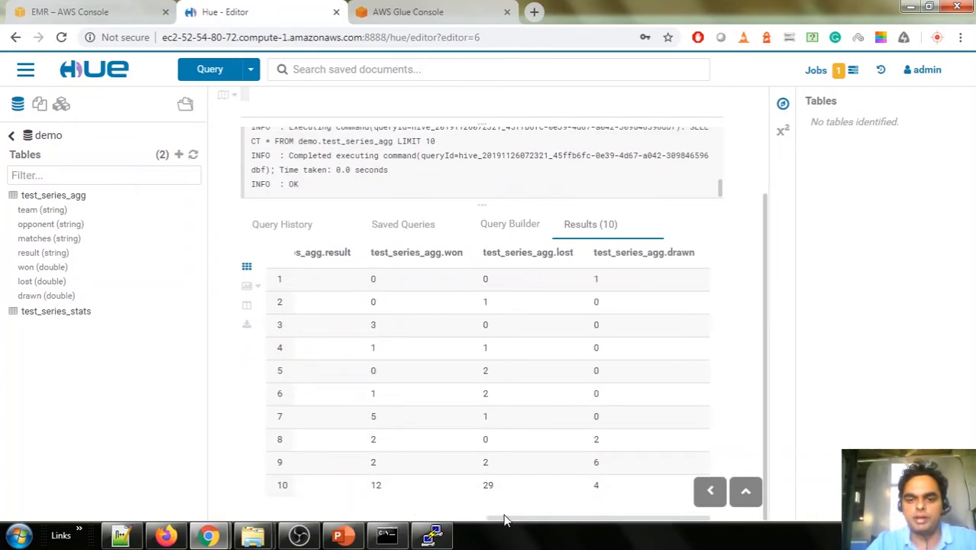
pyautogui.moveTo(506, 520); pyautogui.dragTo(311, 512)
pyautogui.scroll(3, 352, 211)
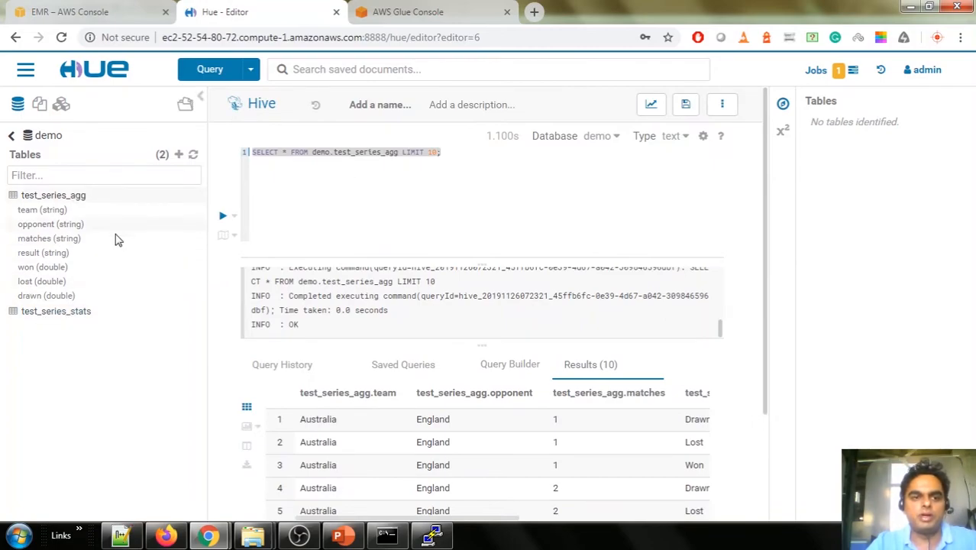
# - Return to the EMR console and terminate the "1 - m5.xlarge - On Demand" cluster
pyautogui.click(105, 11)
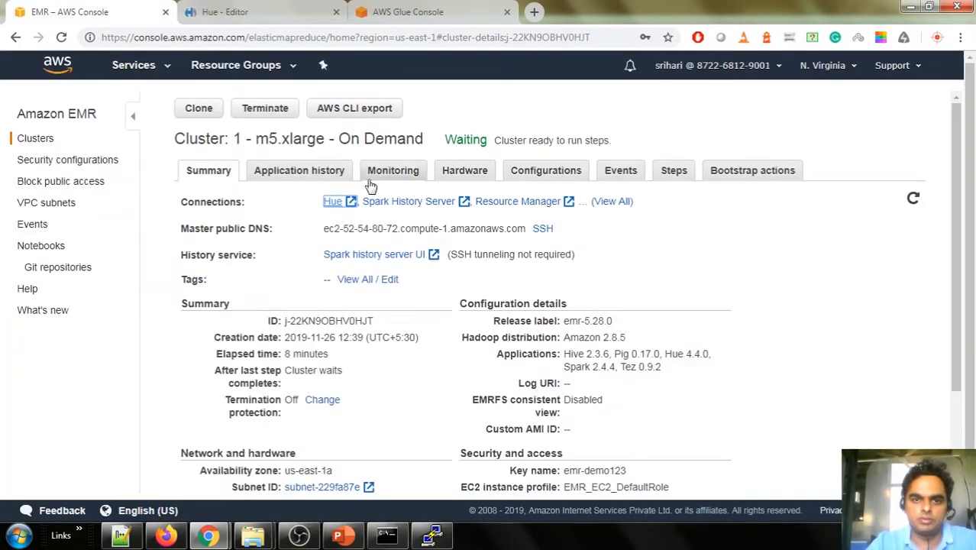
pyautogui.click(269, 109)
pyautogui.click(714, 327)
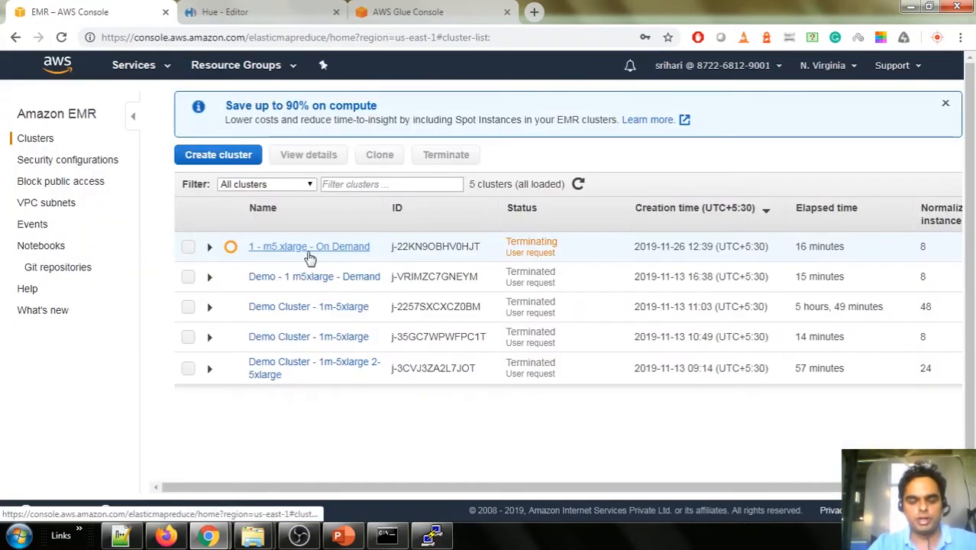
# - Clone the terminating "1 - m5.xlarge - On Demand" cluster into a new cluster setup and close the Hue editor page
pyautogui.click(188, 248)
pyautogui.click(380, 156)
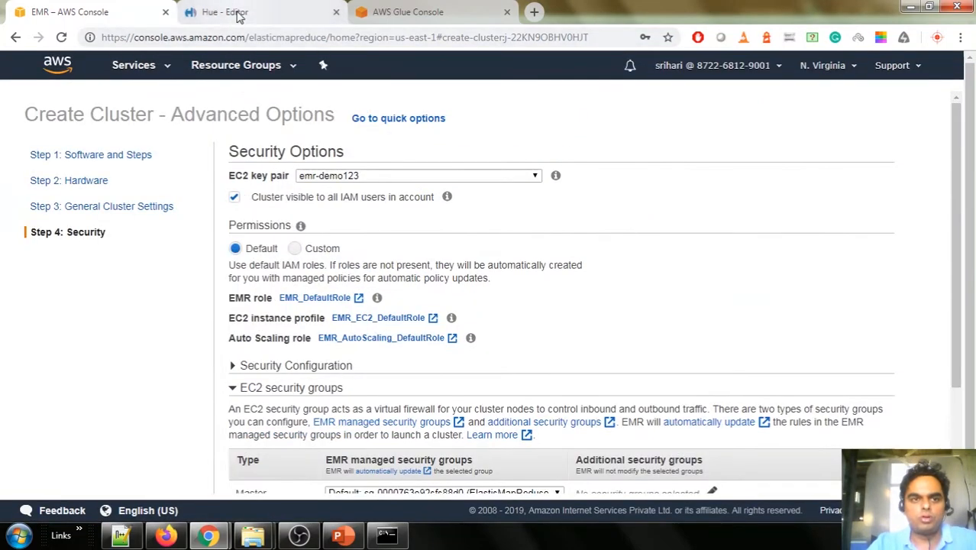
pyautogui.click(229, 12)
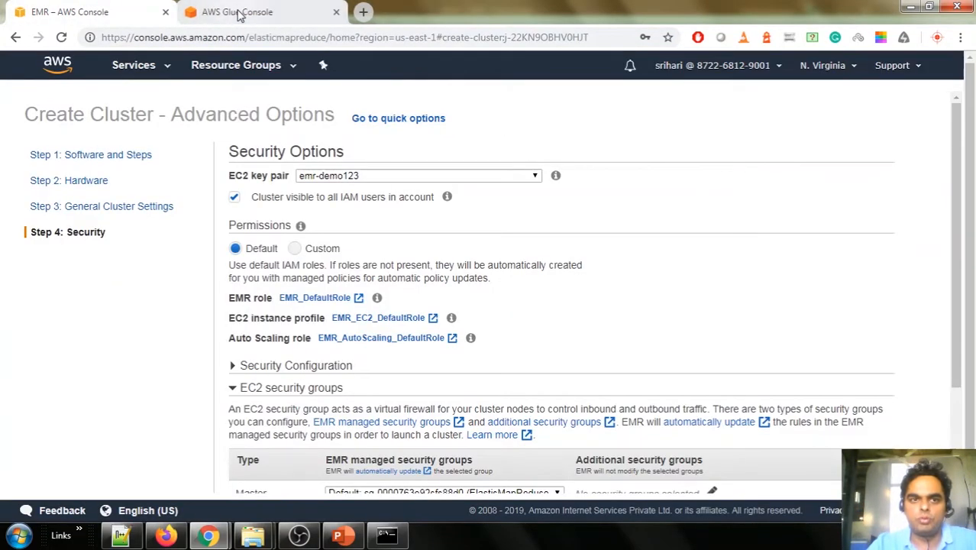
# - Go from the AWS Glue console to Athena and select the demo database in the query editor
pyautogui.click(237, 12)
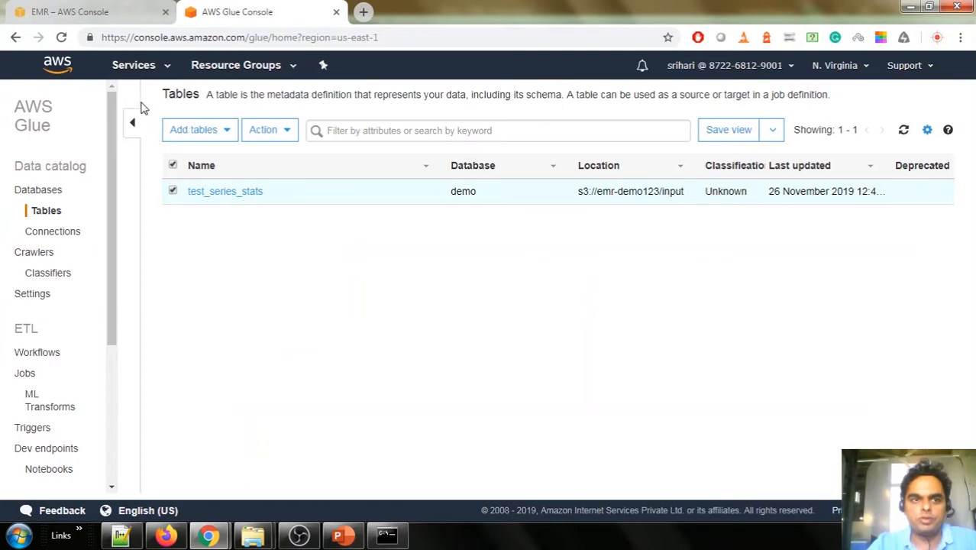
pyautogui.click(138, 67)
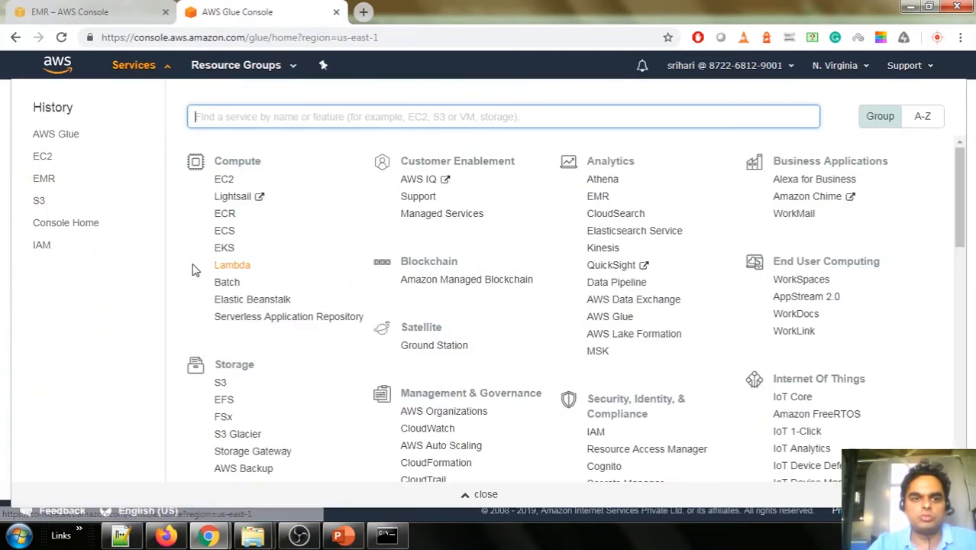
pyautogui.click(609, 183)
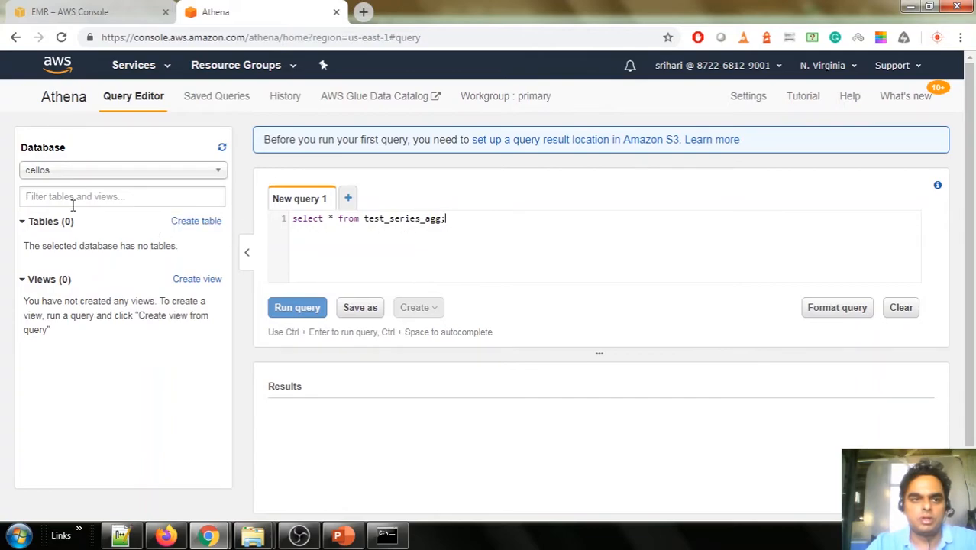
pyautogui.click(69, 172)
pyautogui.click(59, 229)
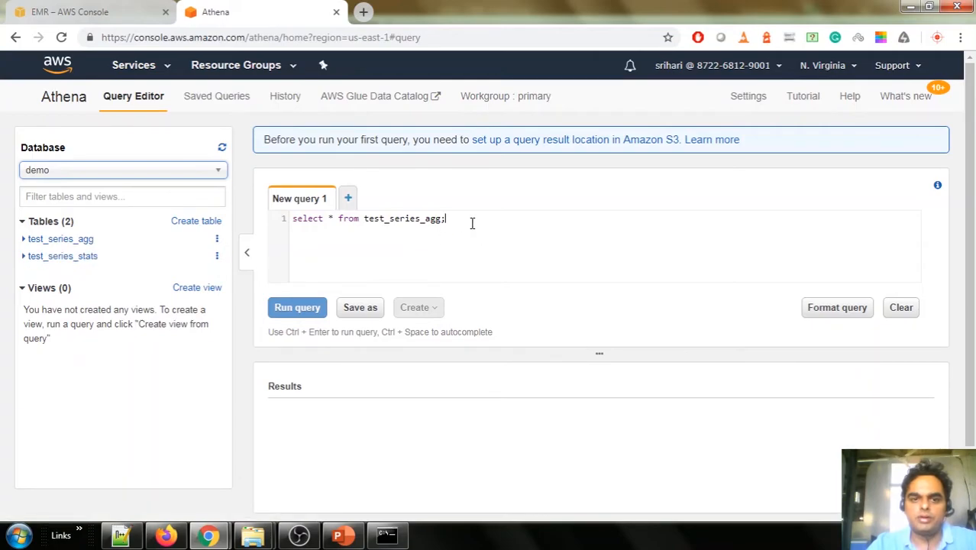
# - Run "select * from test_series_agg limit 10;" in Athena and review the result rows and the amount of data scanned
pyautogui.moveTo(473, 221); pyautogui.dragTo(263, 290)
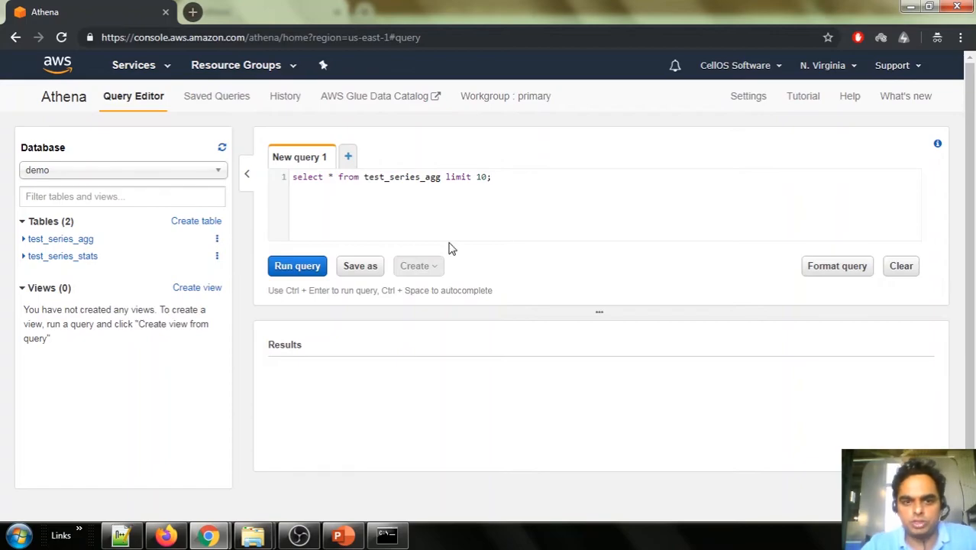
pyautogui.click(307, 267)
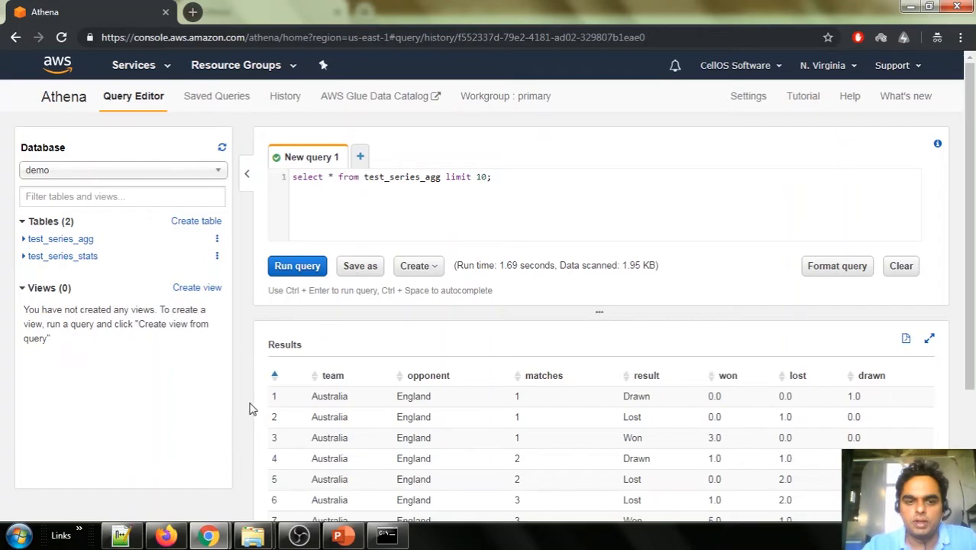
pyautogui.scroll(-1, 240, 408)
pyautogui.scroll(-2, 240, 408)
pyautogui.scroll(3, 240, 409)
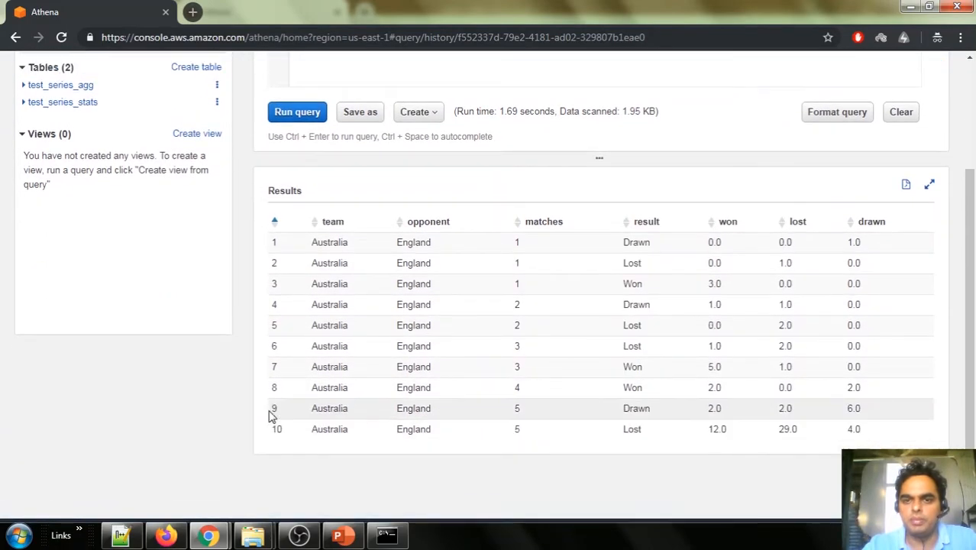
pyautogui.scroll(-3, 392, 352)
pyautogui.scroll(3, 458, 323)
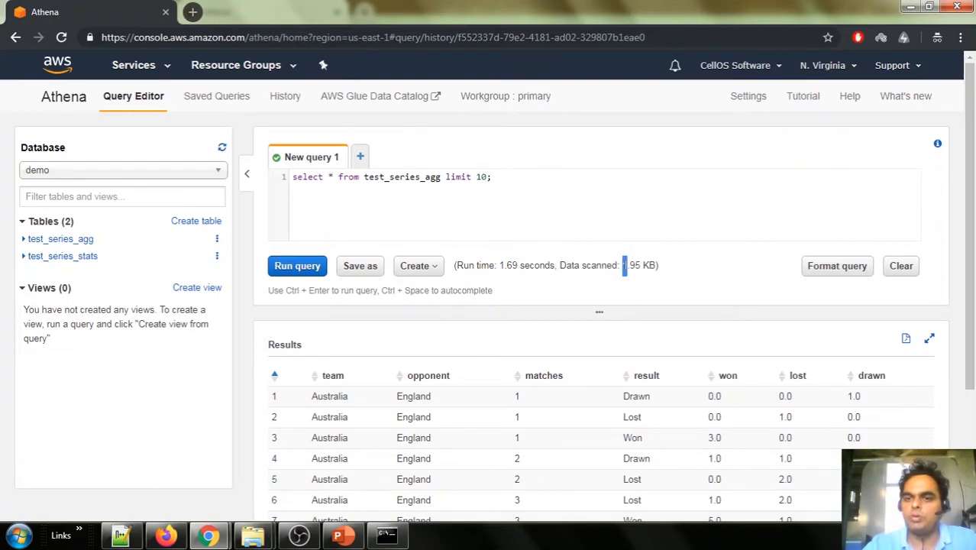
pyautogui.moveTo(624, 265); pyautogui.dragTo(657, 264)
pyautogui.click(563, 215)
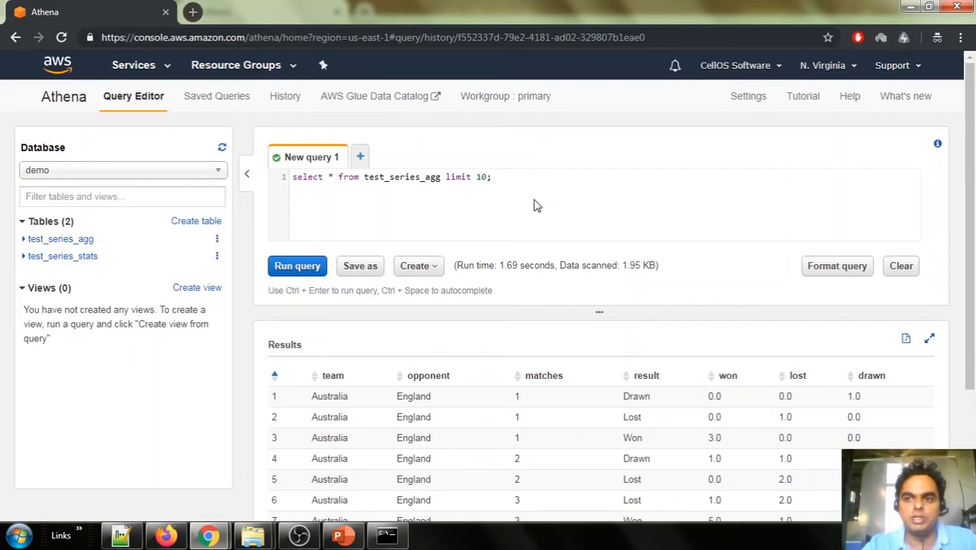
pyautogui.moveTo(534, 200); pyautogui.dragTo(328, 176)
pyautogui.click(376, 197)
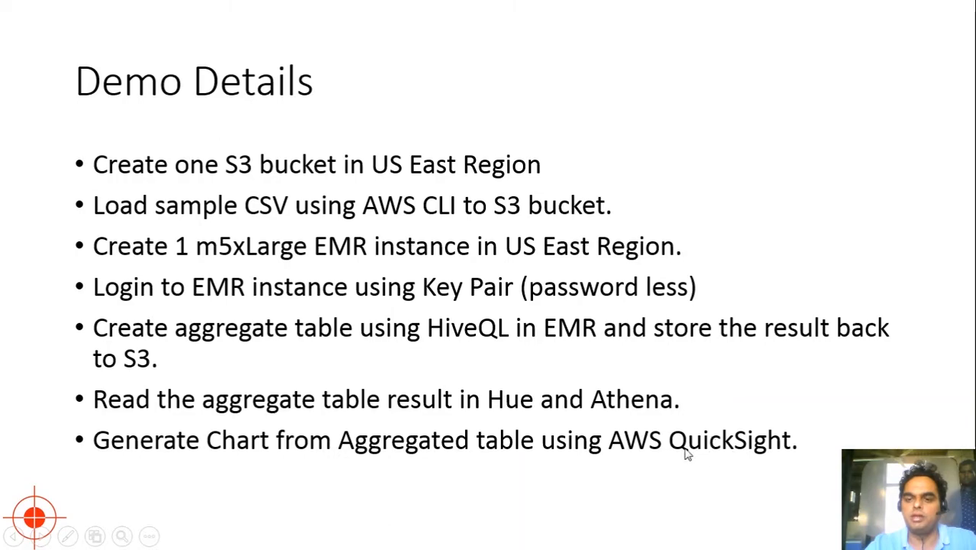
# - Open QuickSight from the AWS console and switch its region to US East (N. Virginia)
pyautogui.hotkey('alt', 'Tab')
pyautogui.click(150, 69)
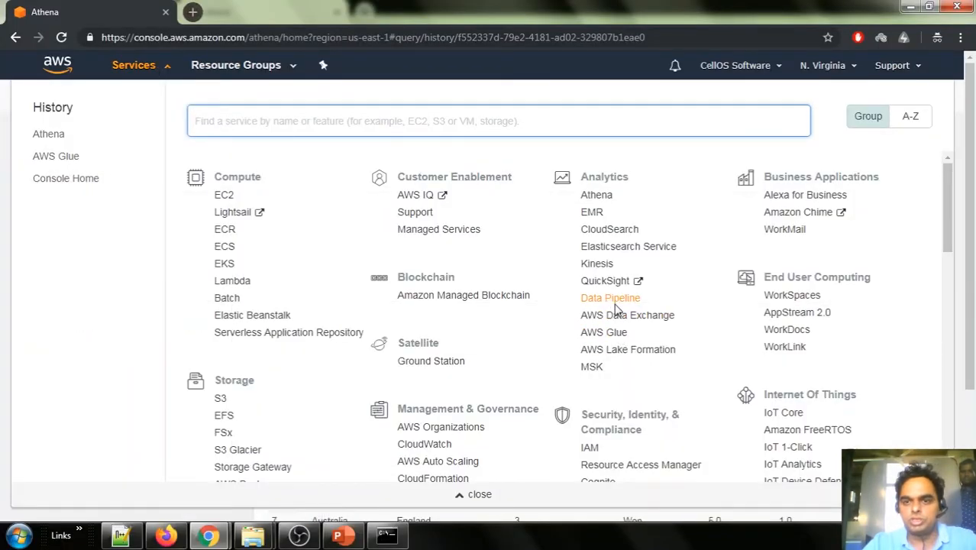
pyautogui.click(605, 280)
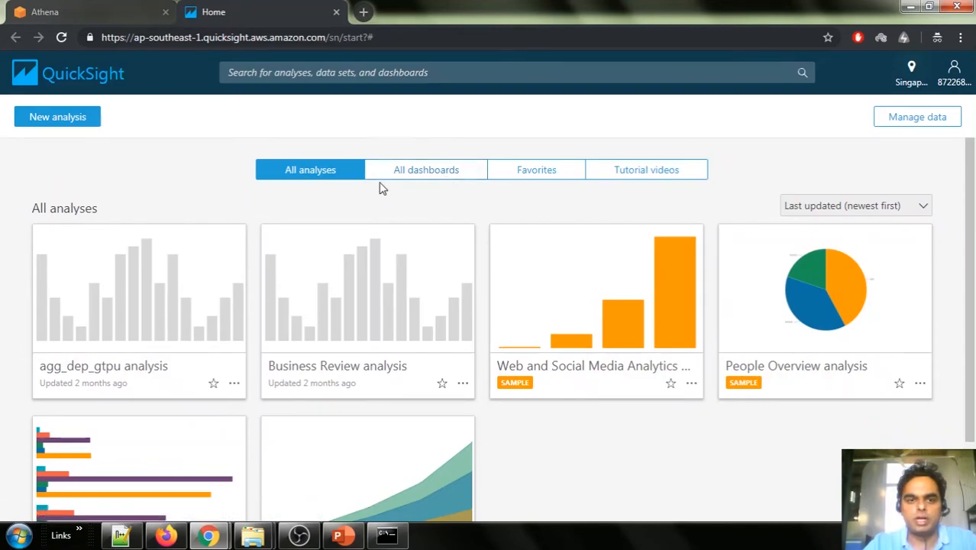
pyautogui.click(917, 88)
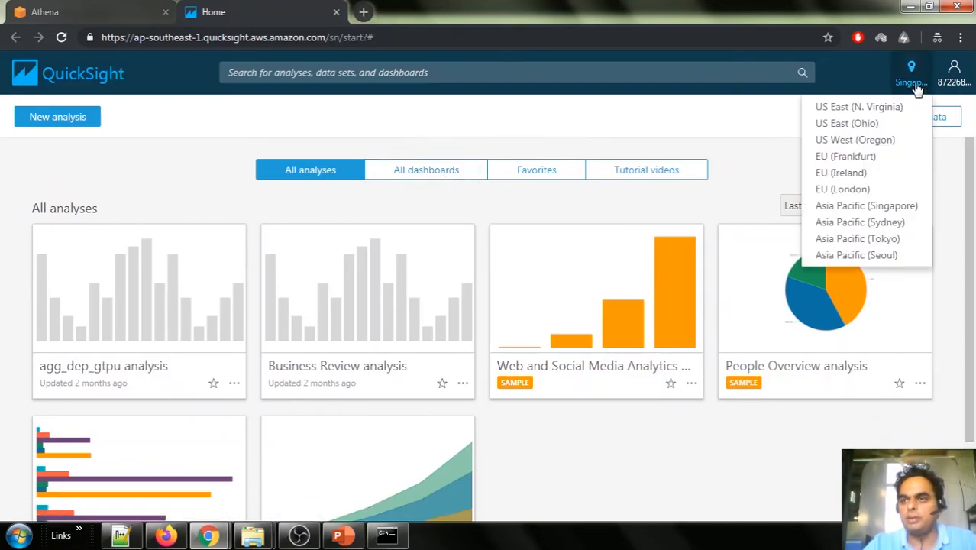
pyautogui.click(869, 110)
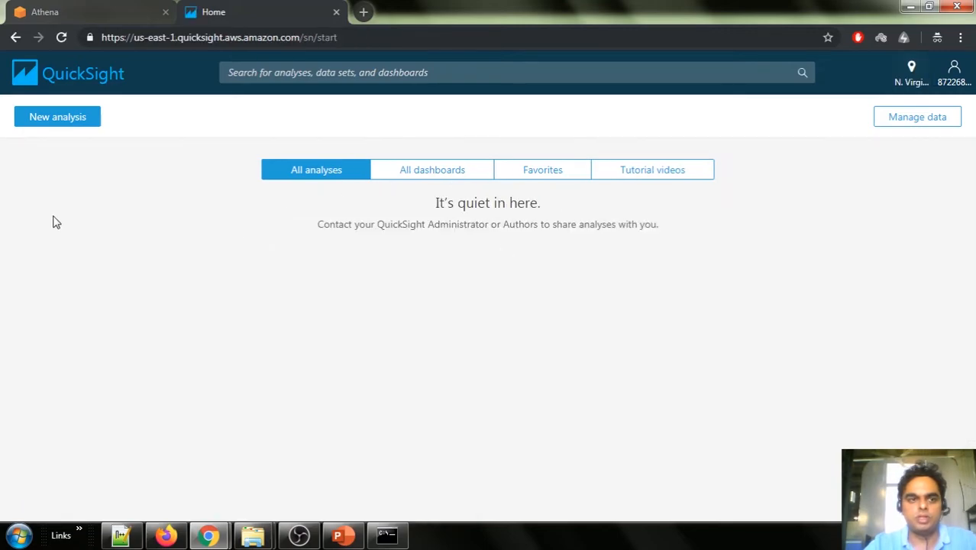
# - Start a new analysis with a new data set that uses Athena as its data source
pyautogui.click(52, 123)
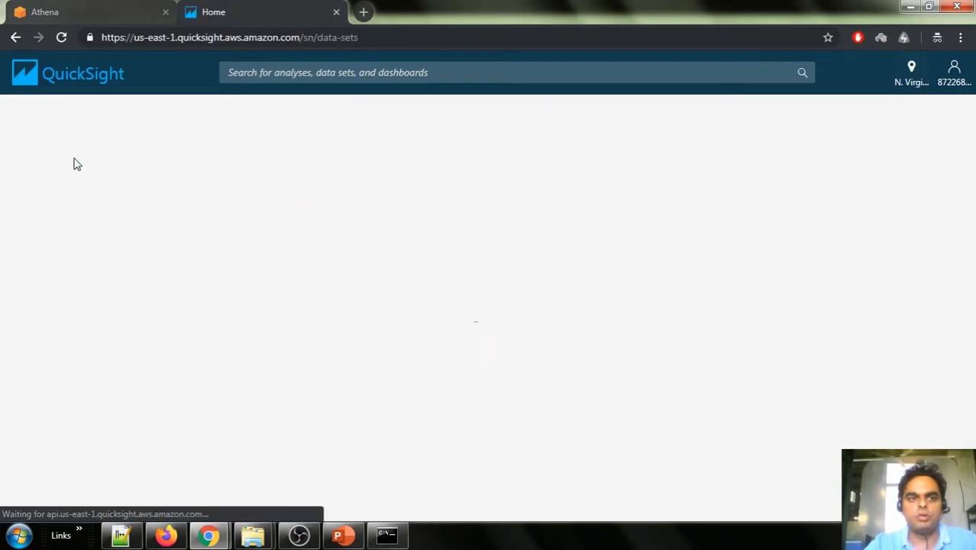
pyautogui.click(80, 120)
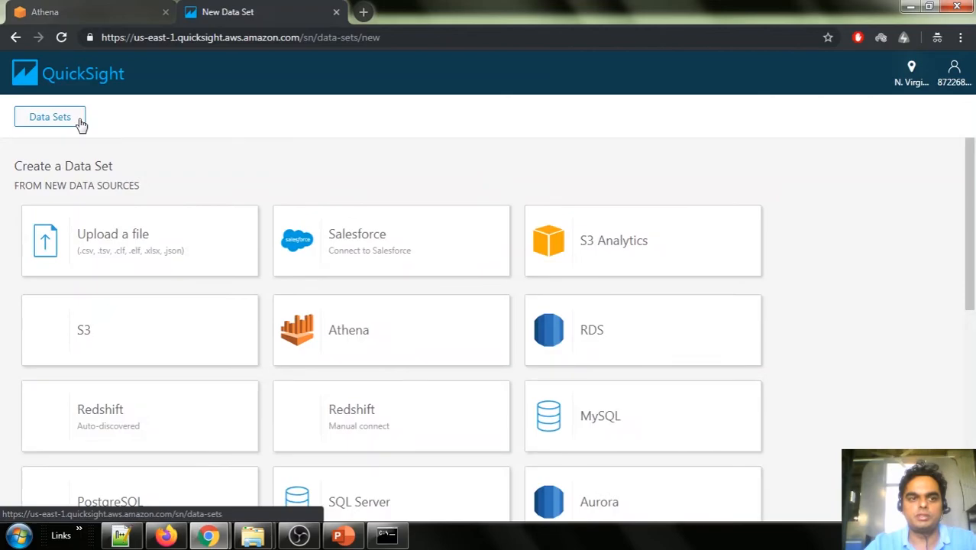
pyautogui.scroll(-1, 339, 304)
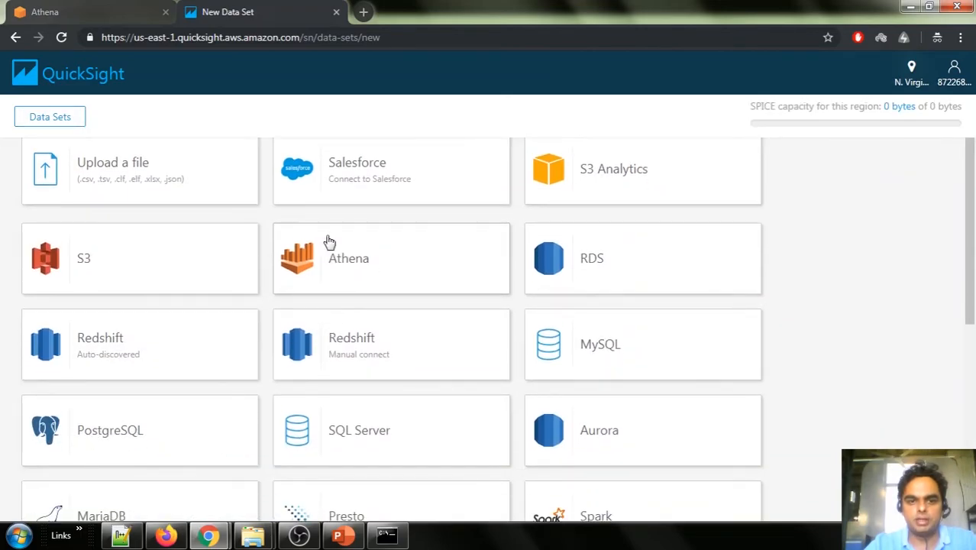
pyautogui.click(358, 254)
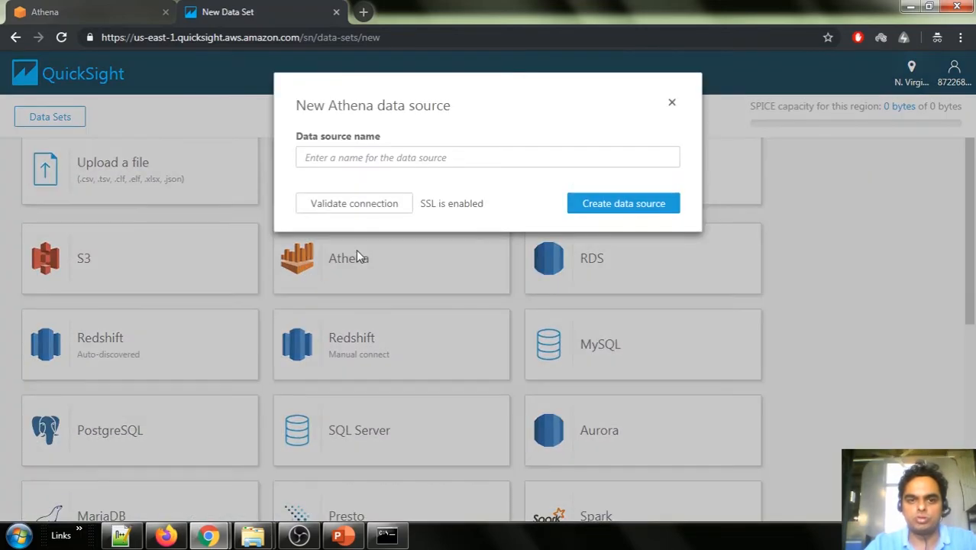
# - Validate and create the Athena data source named "demo", and choose the test_series_agg table from the demo database
pyautogui.click(352, 157)
pyautogui.write('demo')
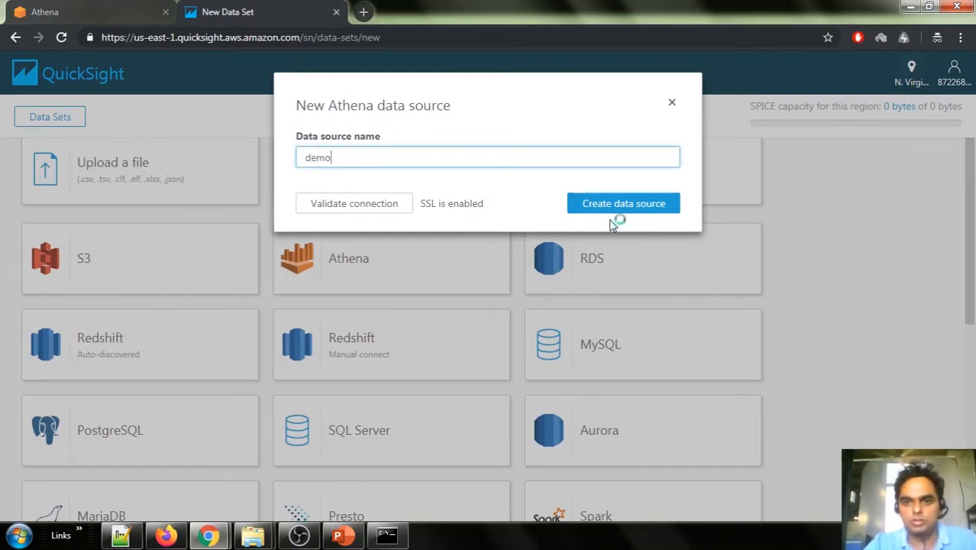
pyautogui.click(354, 203)
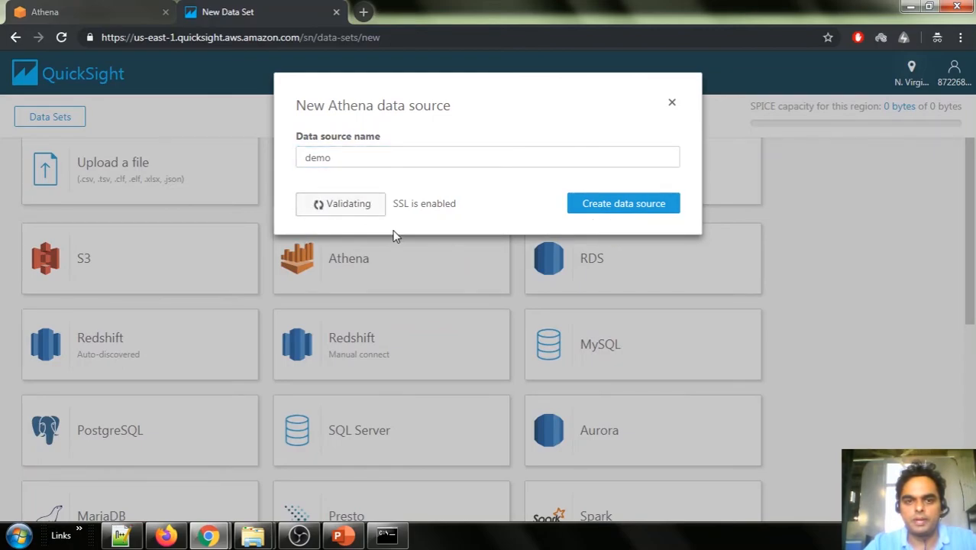
pyautogui.click(646, 213)
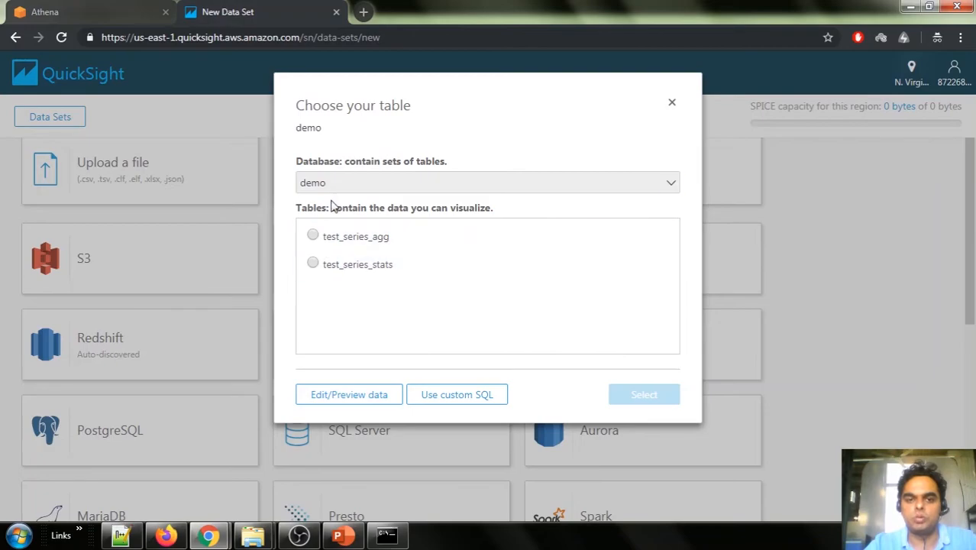
pyautogui.click(333, 245)
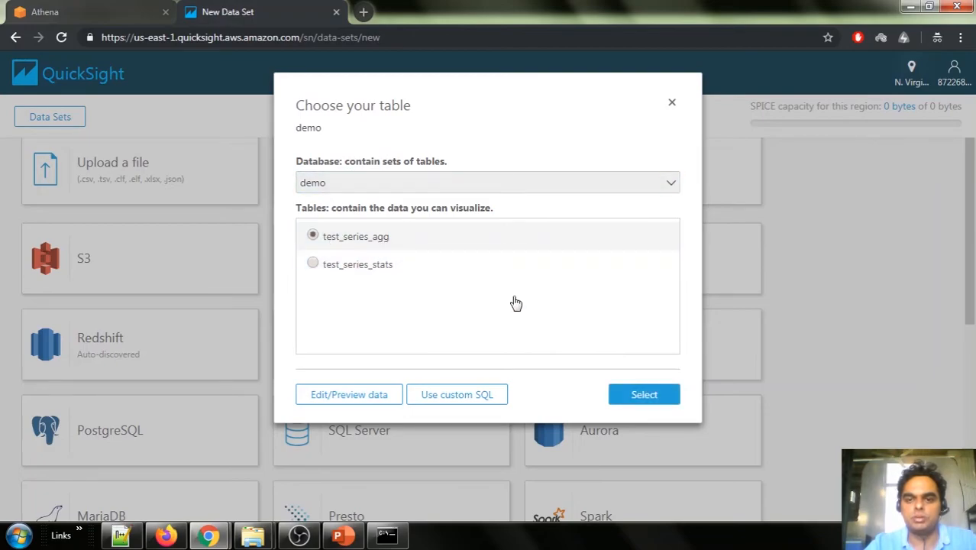
pyautogui.click(644, 396)
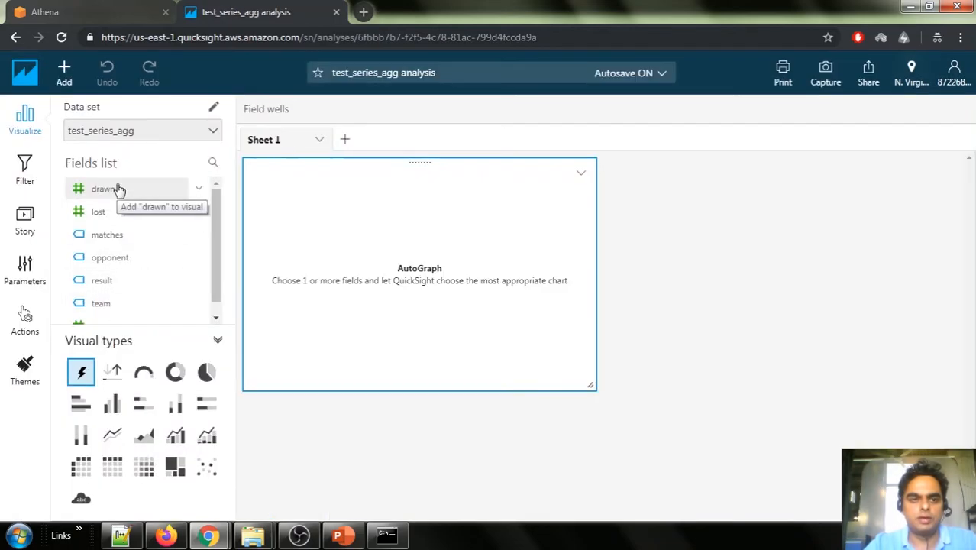
# - Build a horizontal bar chart with opponent on the Y axis and the sums of won and drawn as values
pyautogui.click(82, 410)
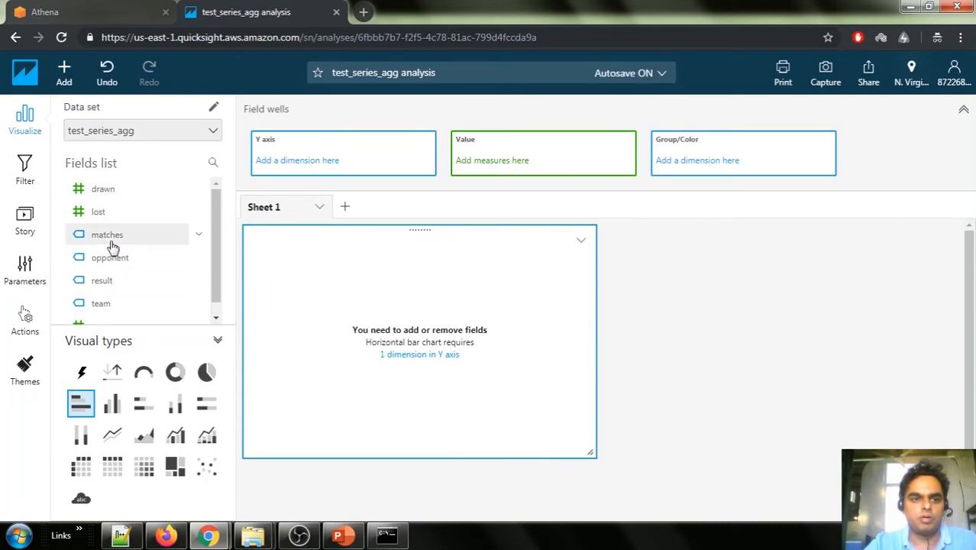
pyautogui.moveTo(115, 257); pyautogui.dragTo(333, 162)
pyautogui.scroll(-1, 116, 279)
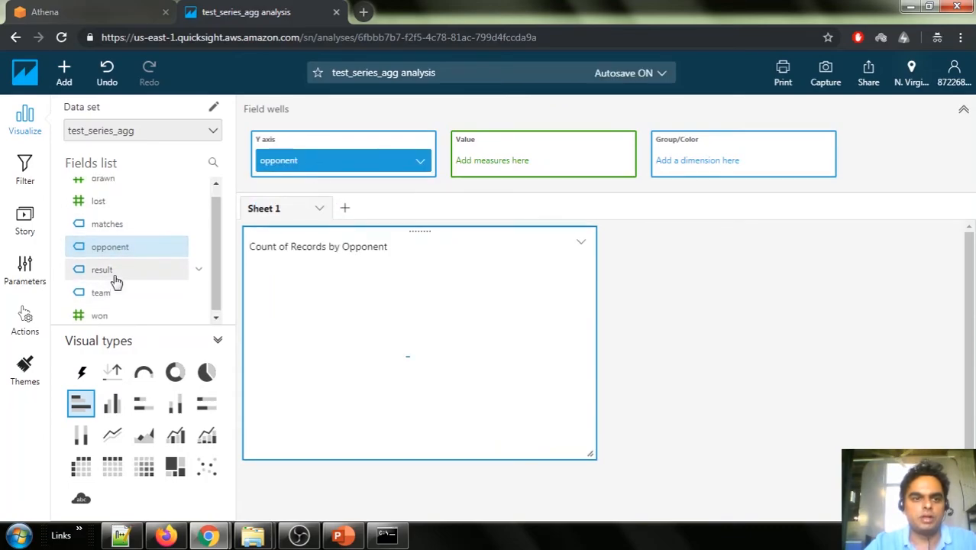
pyautogui.moveTo(115, 307); pyautogui.dragTo(508, 167)
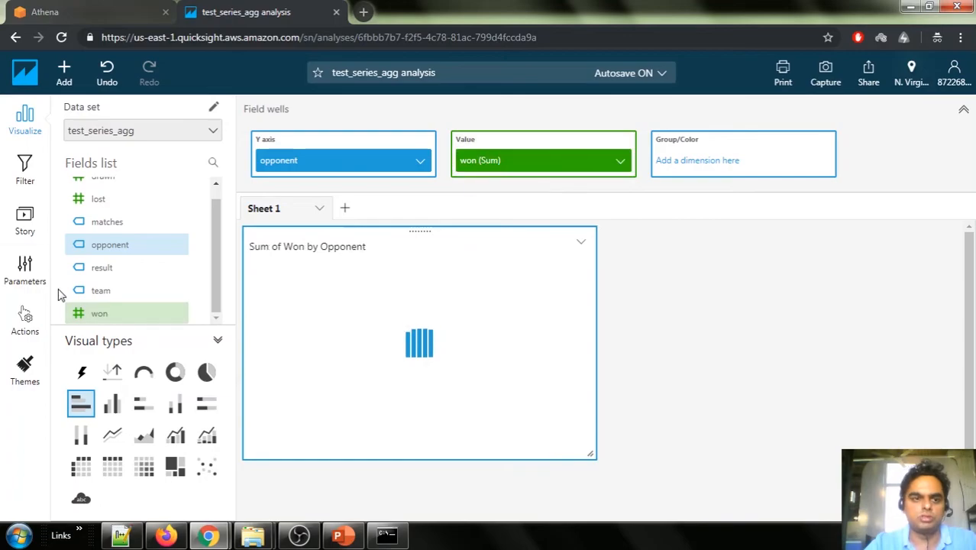
pyautogui.scroll(1, 92, 265)
pyautogui.moveTo(105, 212); pyautogui.dragTo(534, 175)
pyautogui.moveTo(102, 189); pyautogui.dragTo(537, 187)
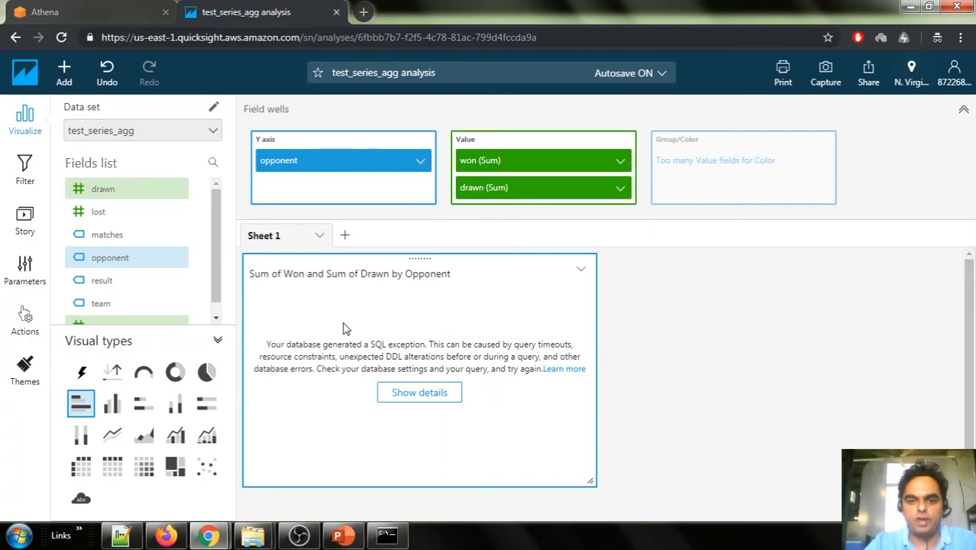
# - Open the error details of the bar chart and read the source error message
pyautogui.click(430, 394)
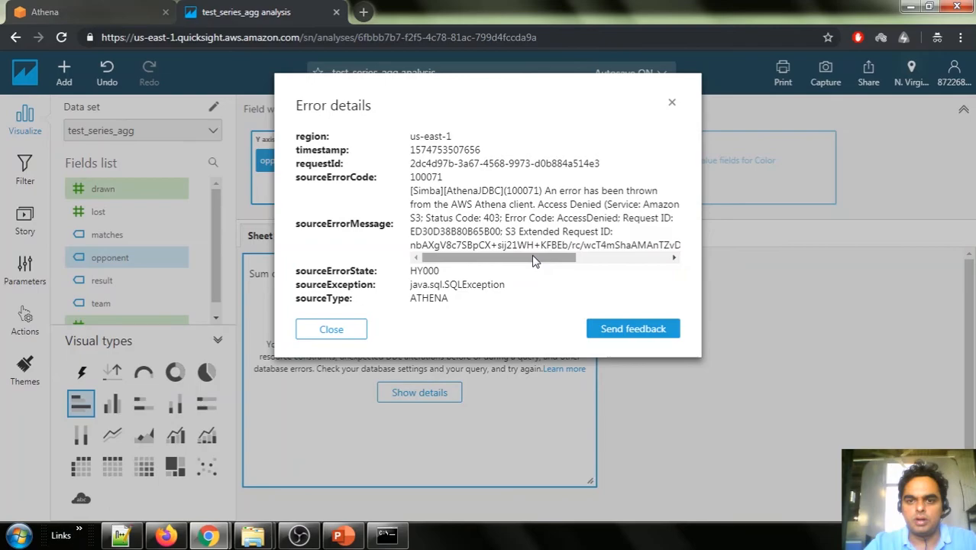
pyautogui.moveTo(534, 257)
pyautogui.mouseDown()
pyautogui.moveTo(564, 259)
pyautogui.moveTo(517, 258)
pyautogui.mouseUp()
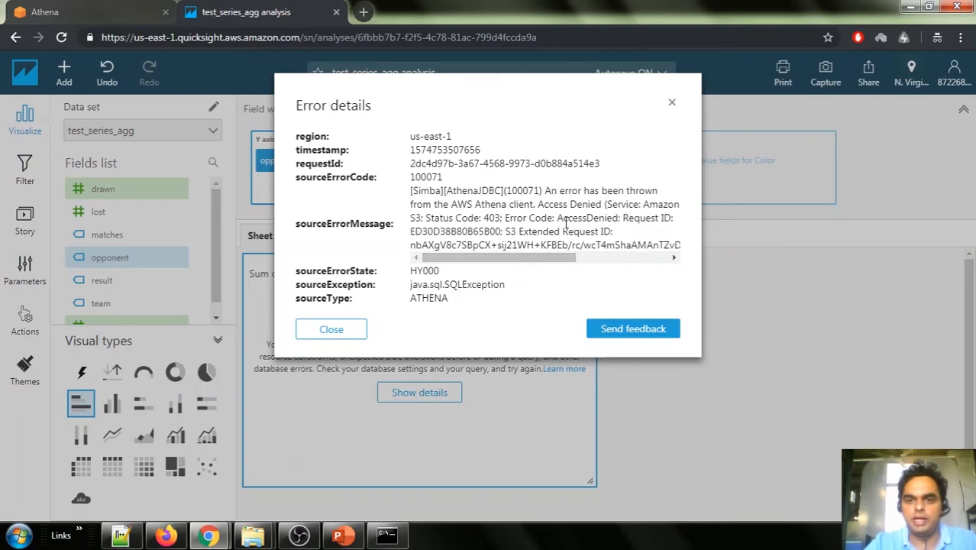
# - Examine the Athena client access error in the source error message, including its cut-off part, and close the error details
pyautogui.moveTo(558, 218); pyautogui.dragTo(621, 218)
pyautogui.click(590, 221)
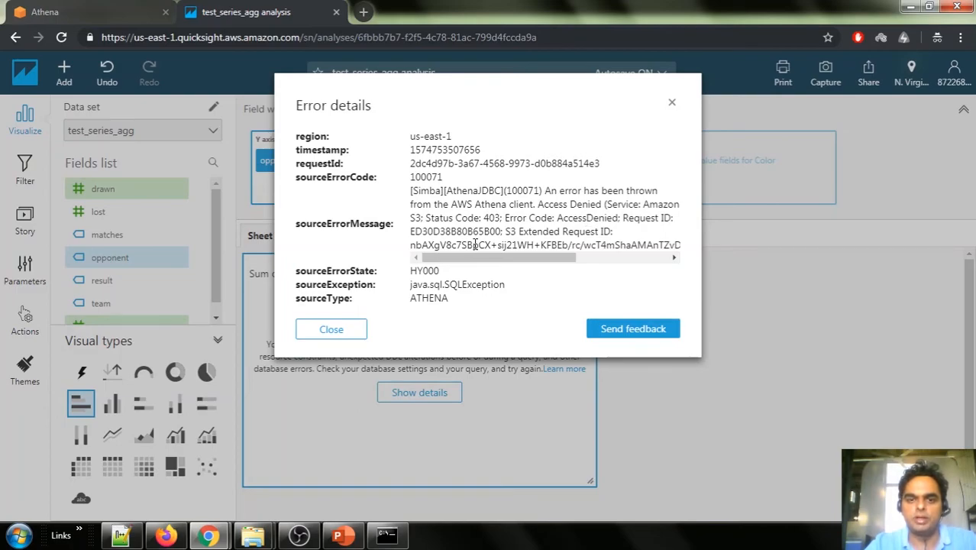
pyautogui.moveTo(487, 259); pyautogui.dragTo(512, 259)
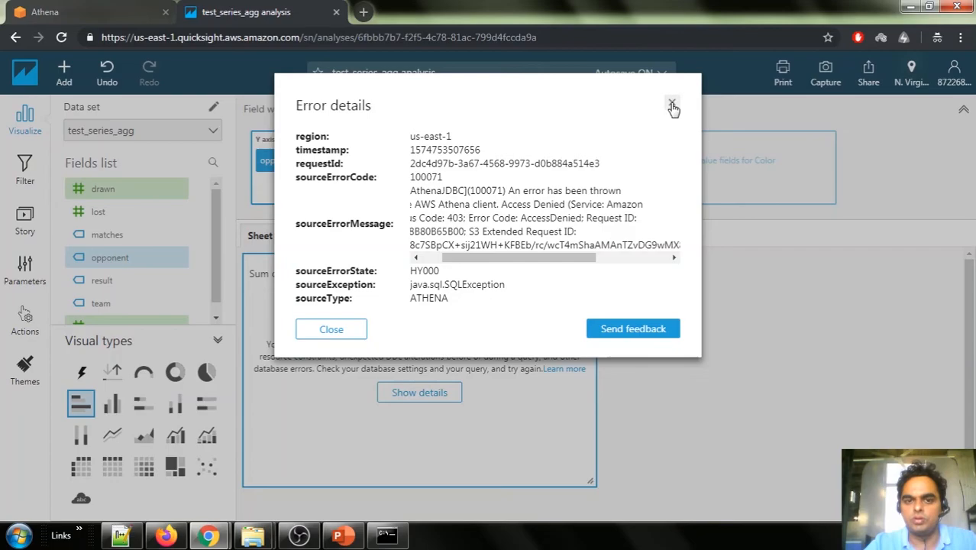
pyautogui.click(325, 331)
# - Open the QuickSight account's security and permissions settings and start editing its access to AWS resources
pyautogui.click(954, 72)
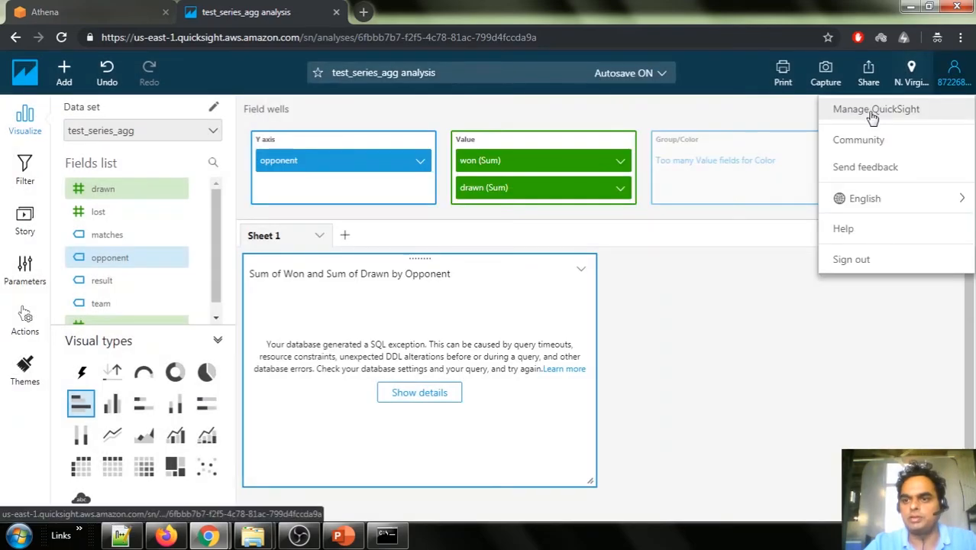
pyautogui.click(874, 114)
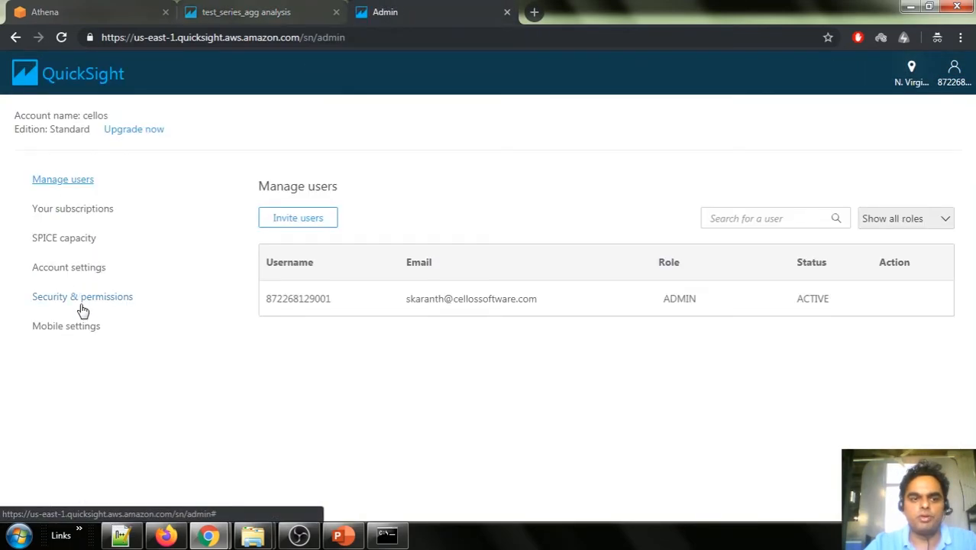
pyautogui.click(83, 301)
pyautogui.scroll(-1, 458, 314)
pyautogui.click(371, 296)
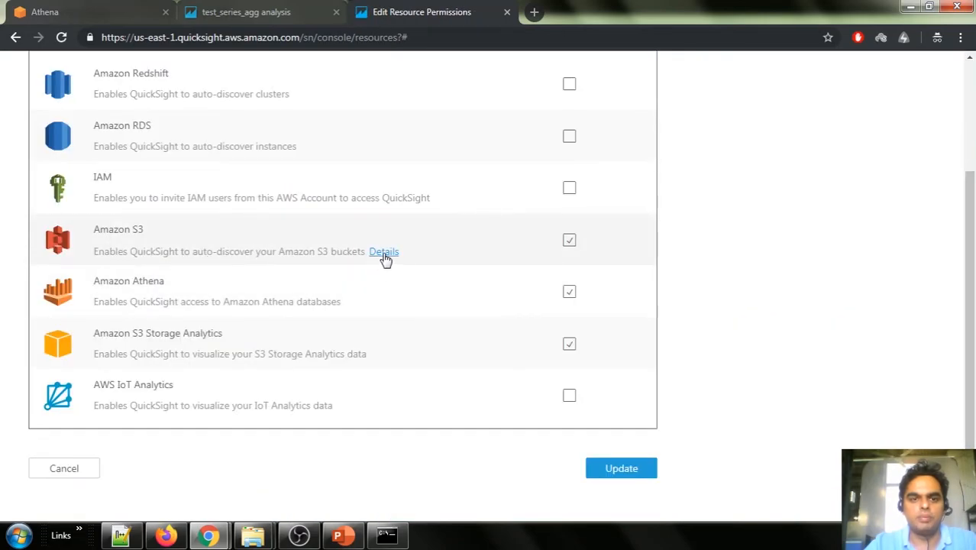
# - Grant QuickSight access to the emr-demo123 S3 bucket without Athena Workgroup write permission, and update the resource permissions
pyautogui.click(384, 252)
pyautogui.click(153, 297)
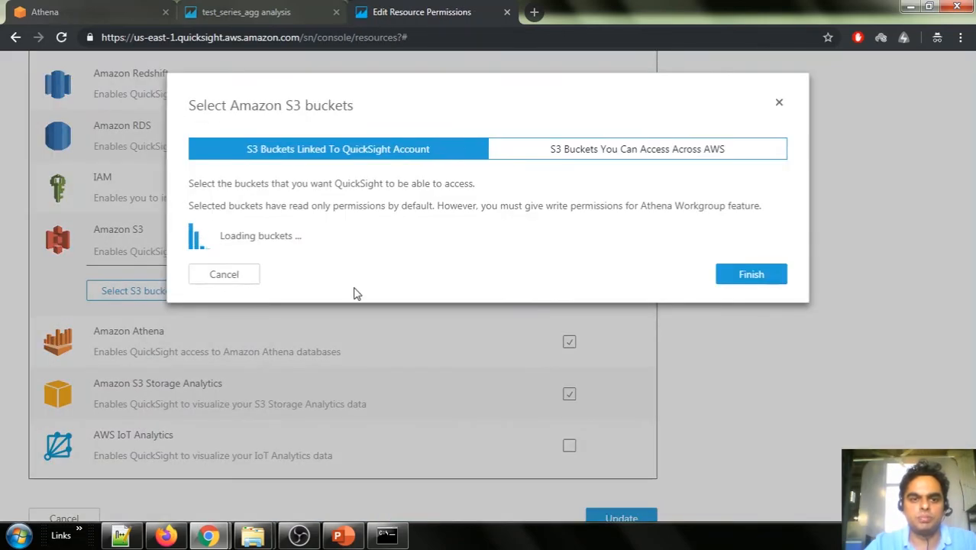
pyautogui.scroll(-3, 338, 327)
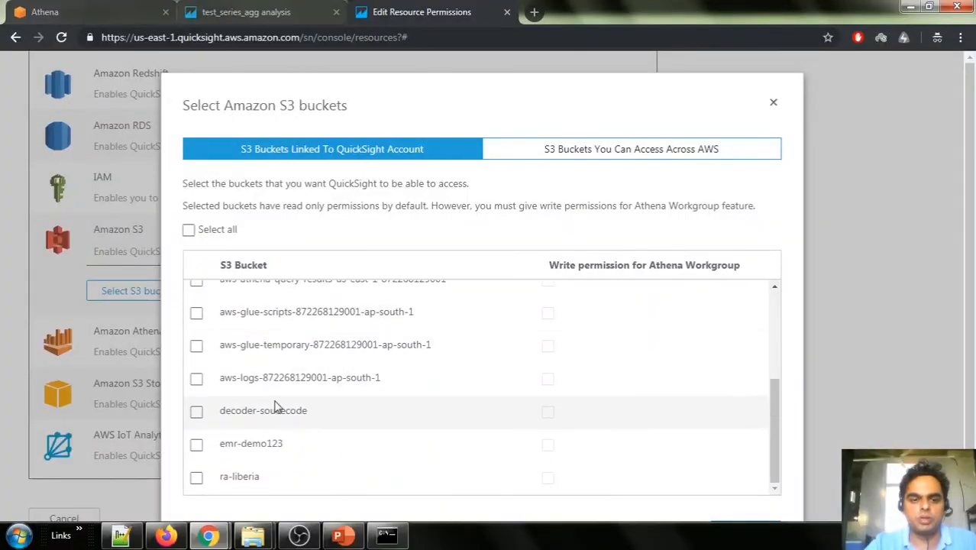
pyautogui.click(196, 446)
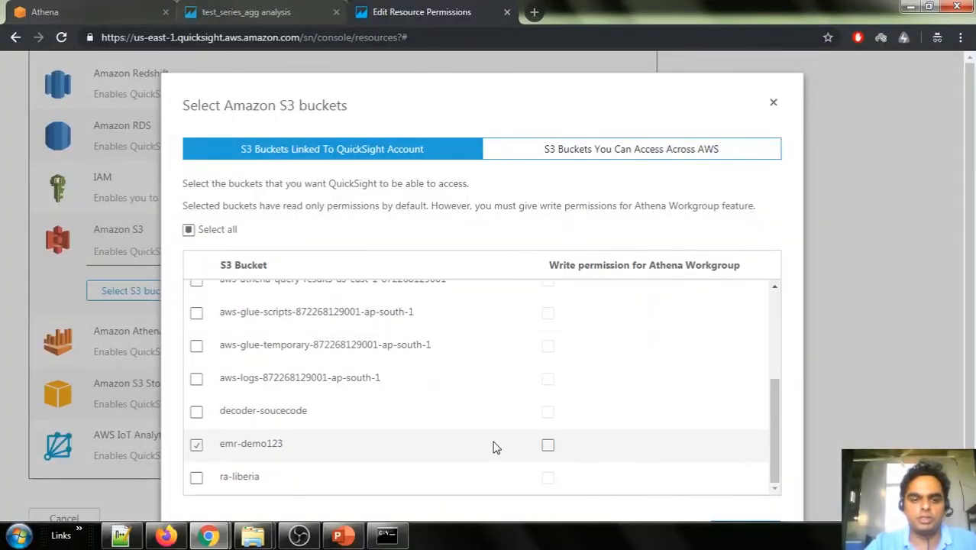
pyautogui.scroll(-2, 656, 406)
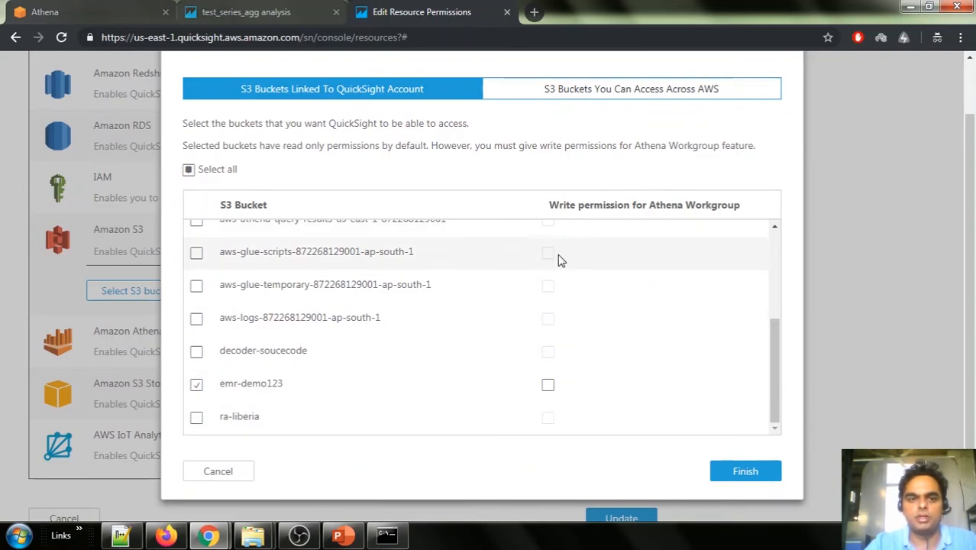
pyautogui.click(745, 471)
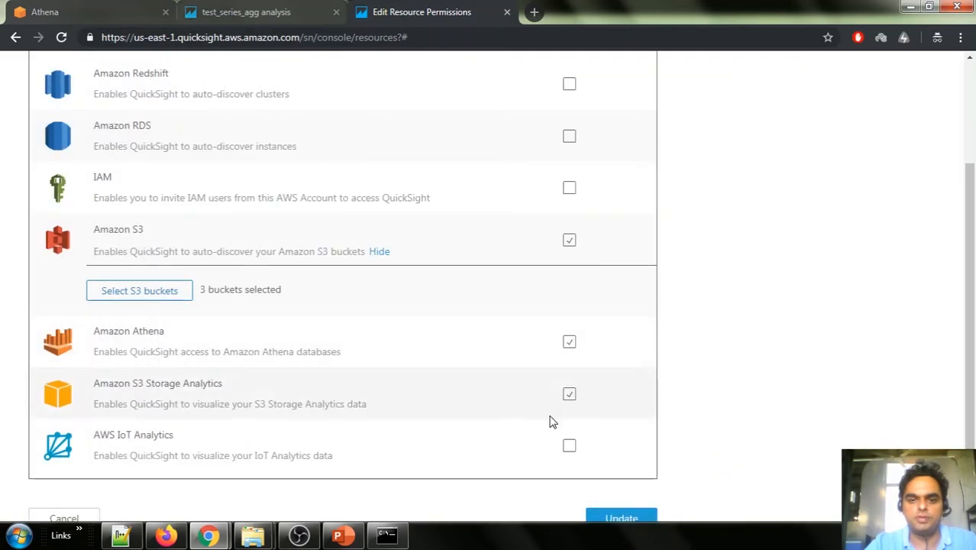
pyautogui.scroll(-1, 552, 421)
pyautogui.click(640, 469)
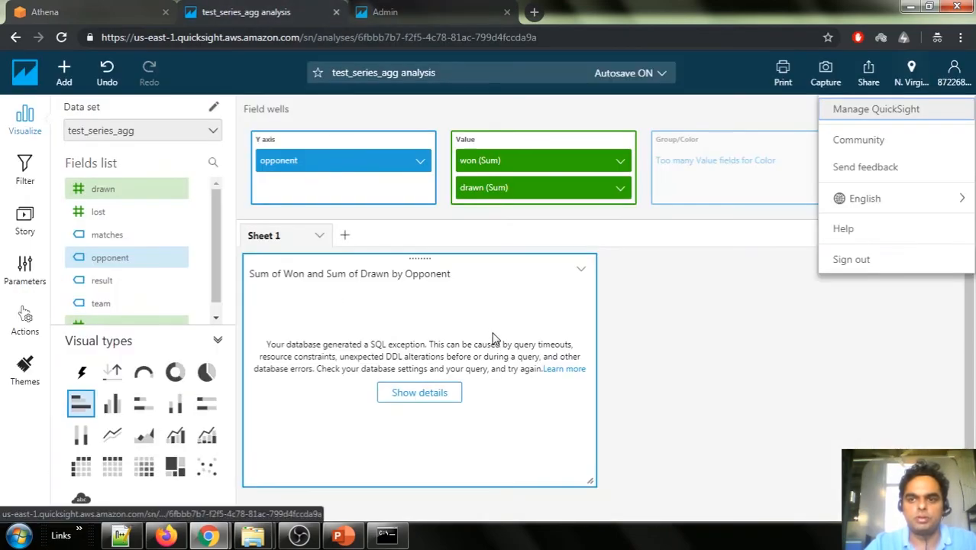
# - Return to the test_series_agg analysis, re-add opponent to the bar chart's Y axis, and capture the chart as a story scene
pyautogui.click(645, 290)
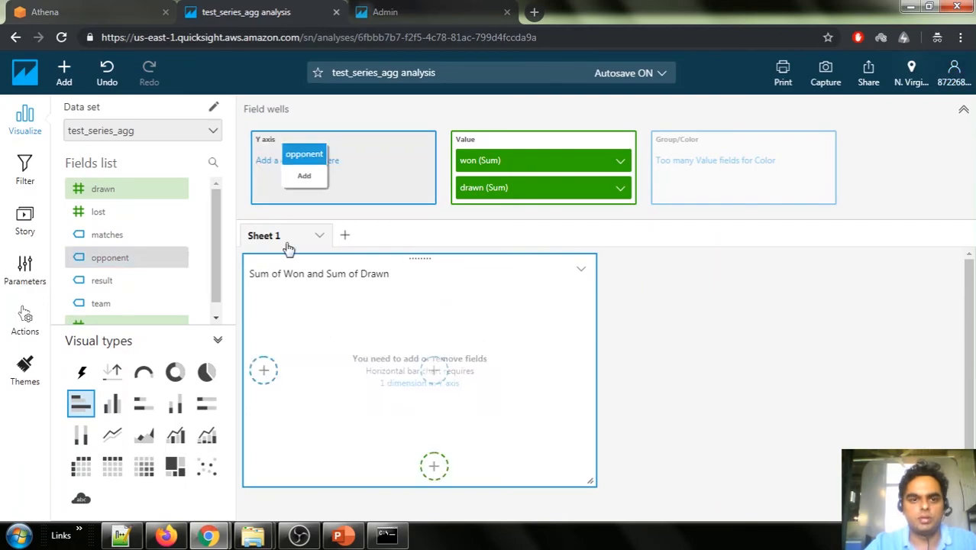
pyautogui.moveTo(110, 258); pyautogui.dragTo(291, 158)
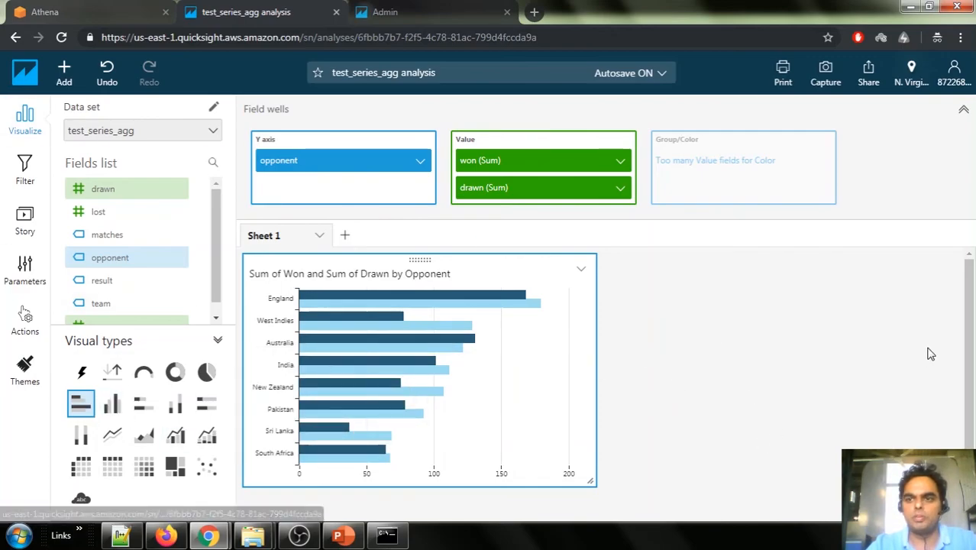
pyautogui.click(825, 77)
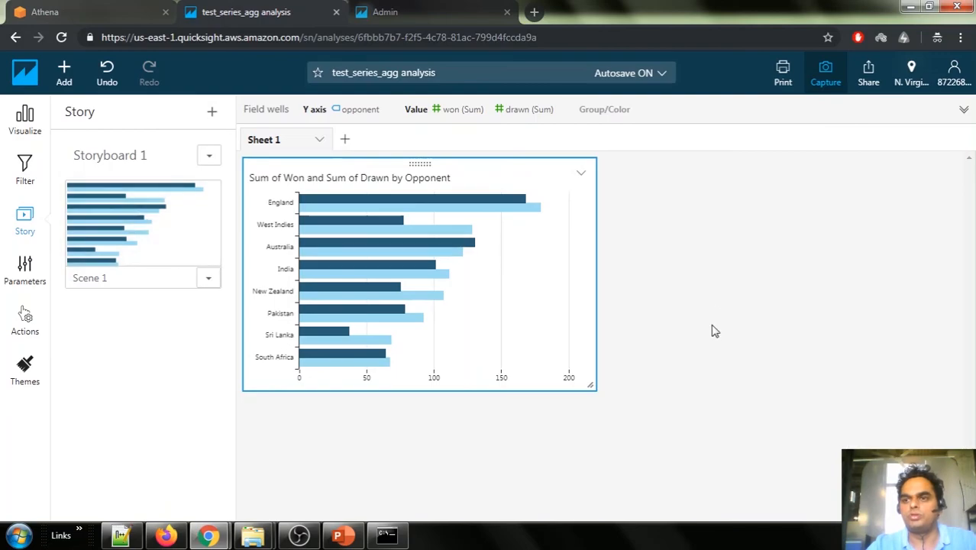
# - Switch to the PowerPoint presentation showing the Best Practices slide
pyautogui.hotkey('alt', 'Tab')
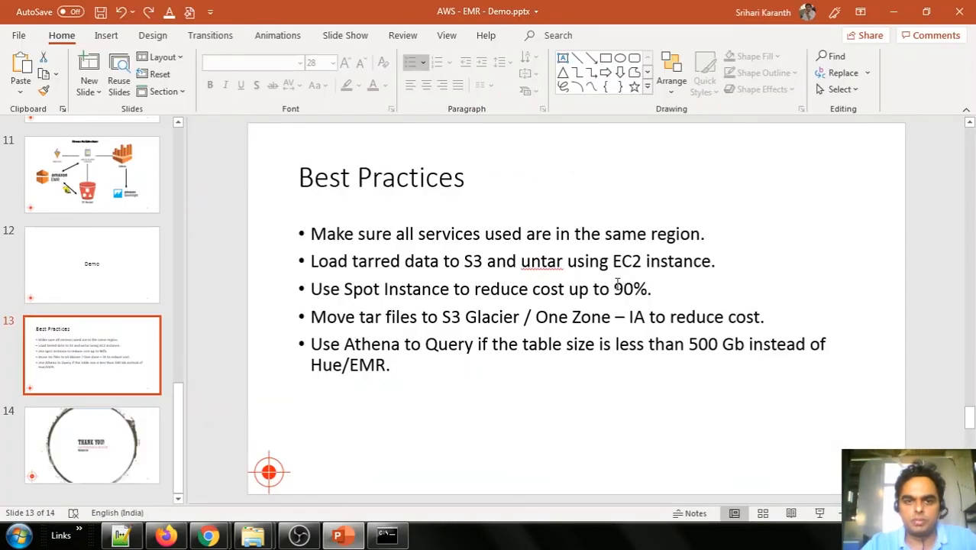